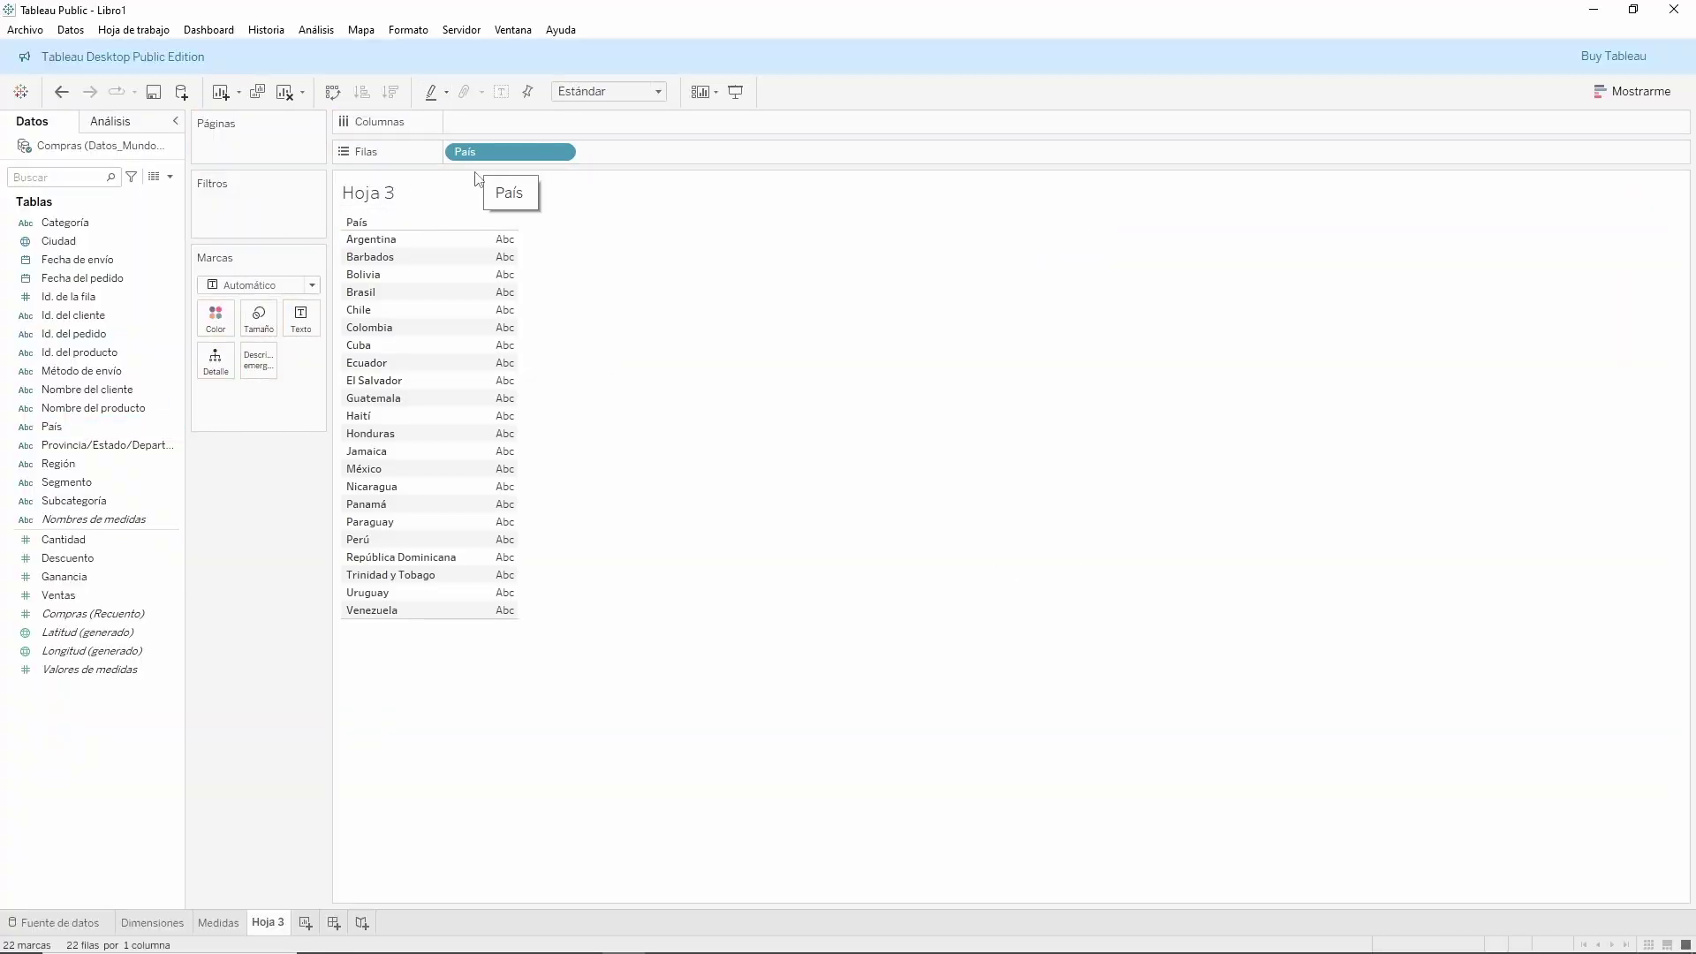
# Display Ventas as the text value for each country in the Hoja 3 table.
pyautogui.moveTo(75, 598); pyautogui.dragTo(299, 320)
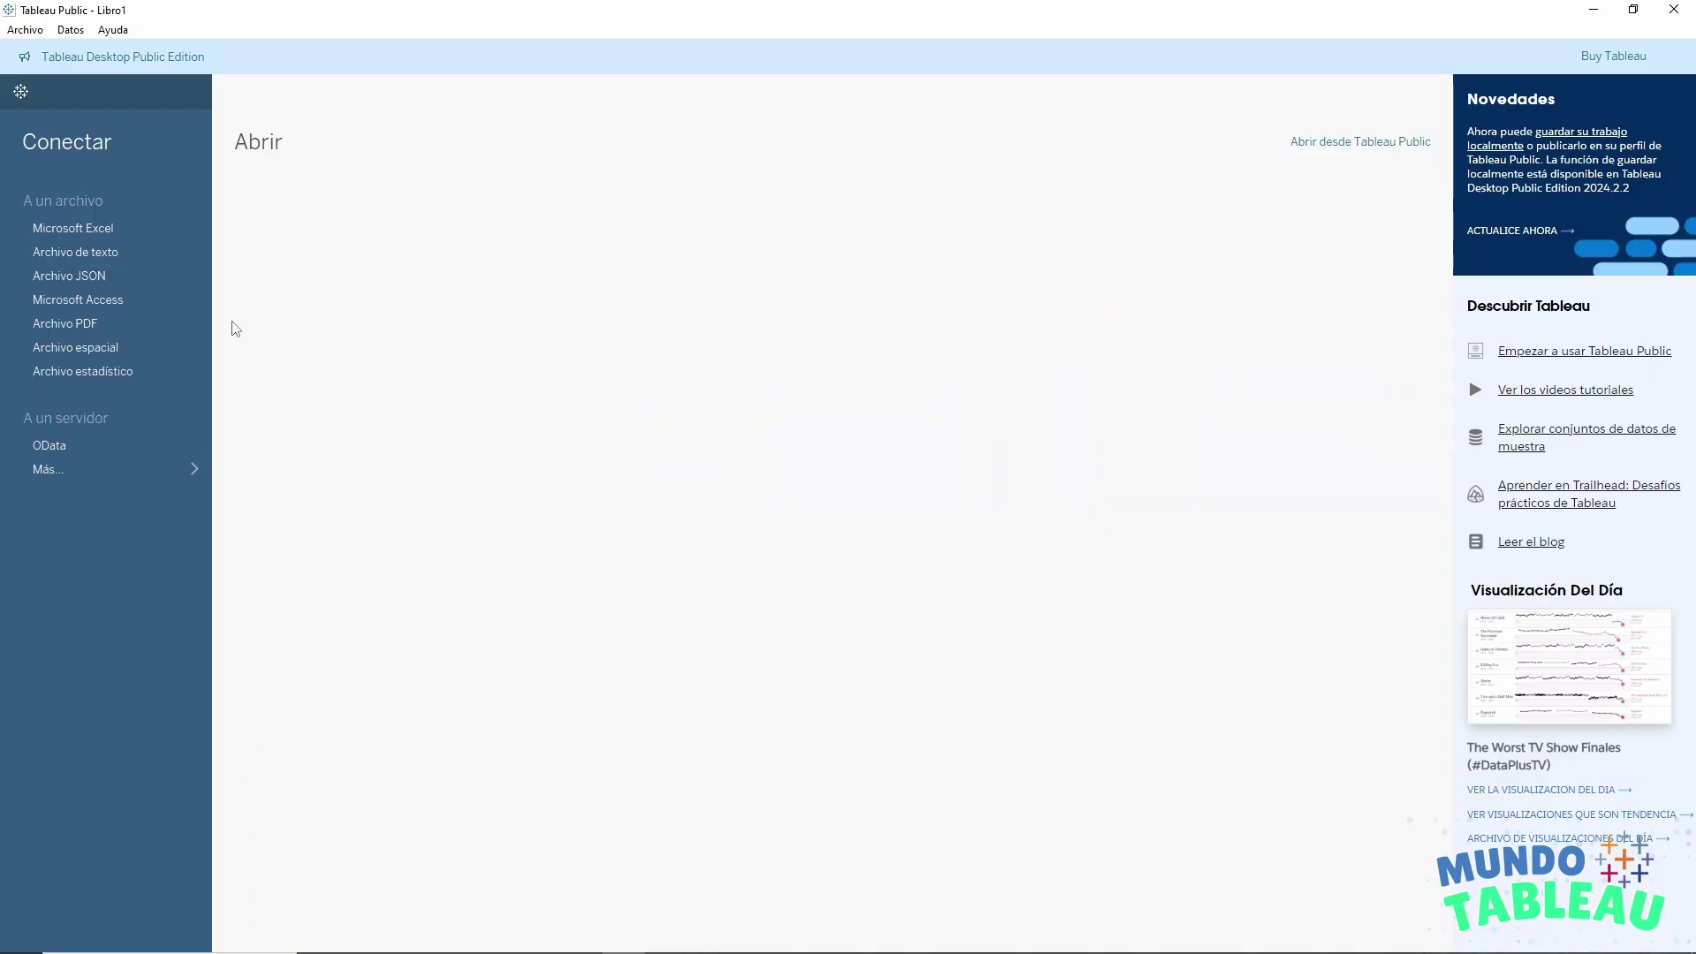
# Connect to the Excel file Datos_Mundo_Tableau.xls and add its Compras sheet to the data model.
pyautogui.click(91, 234)
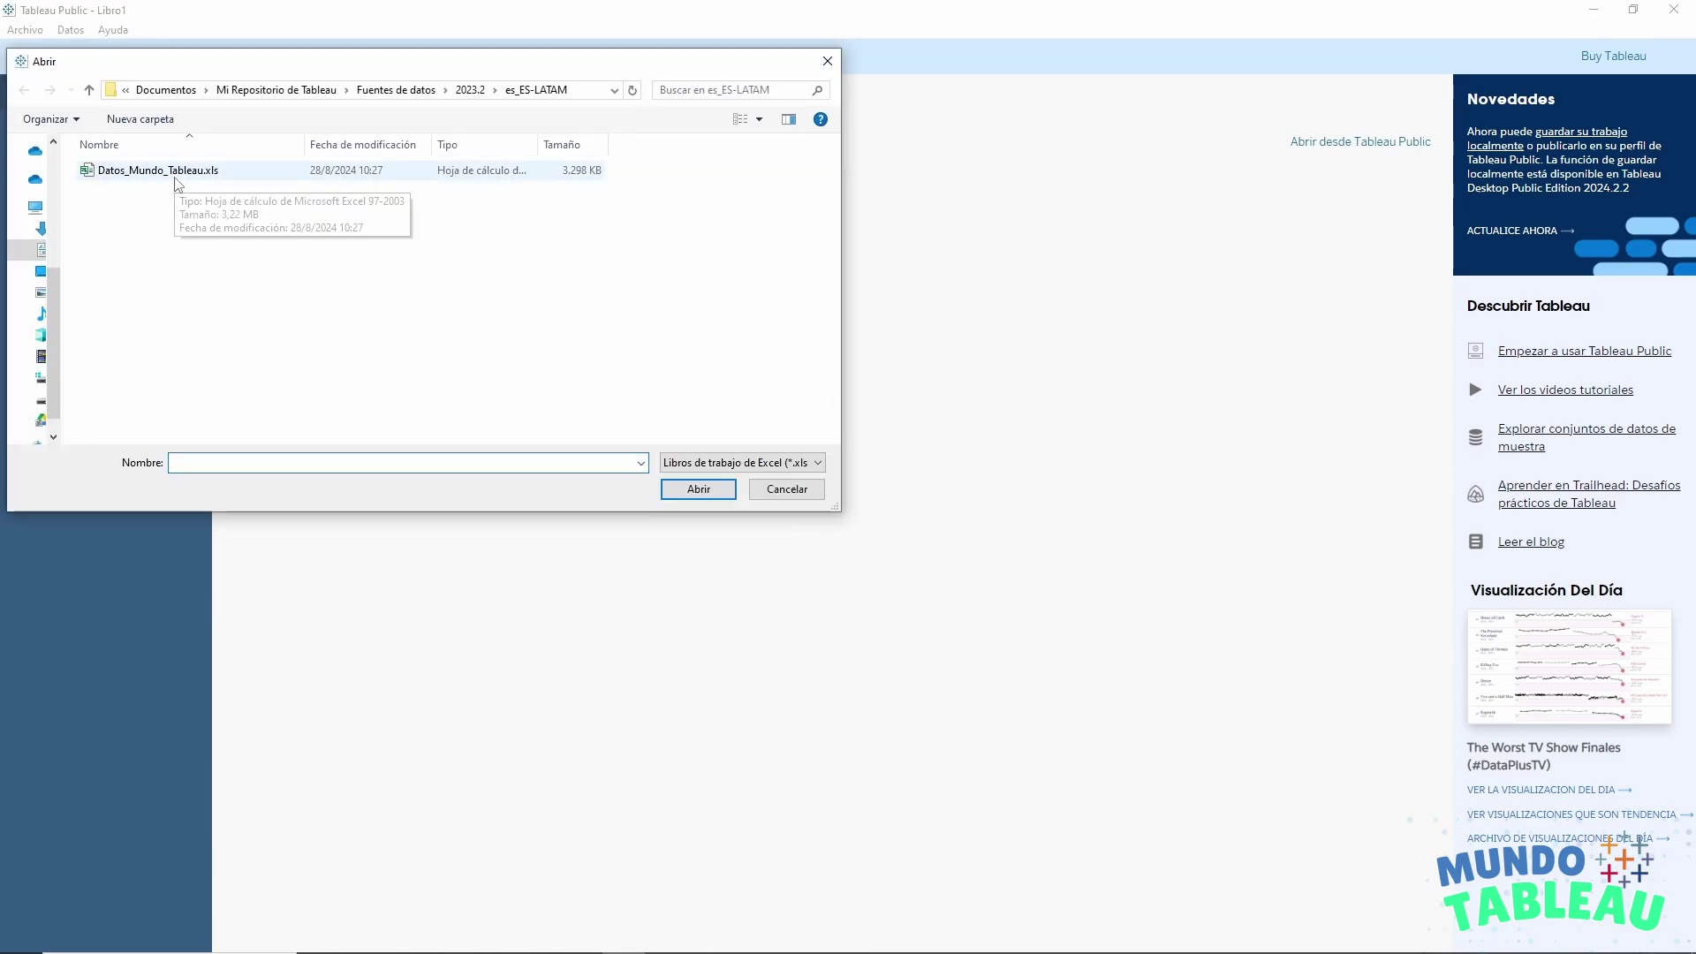
pyautogui.click(177, 180)
pyautogui.click(707, 491)
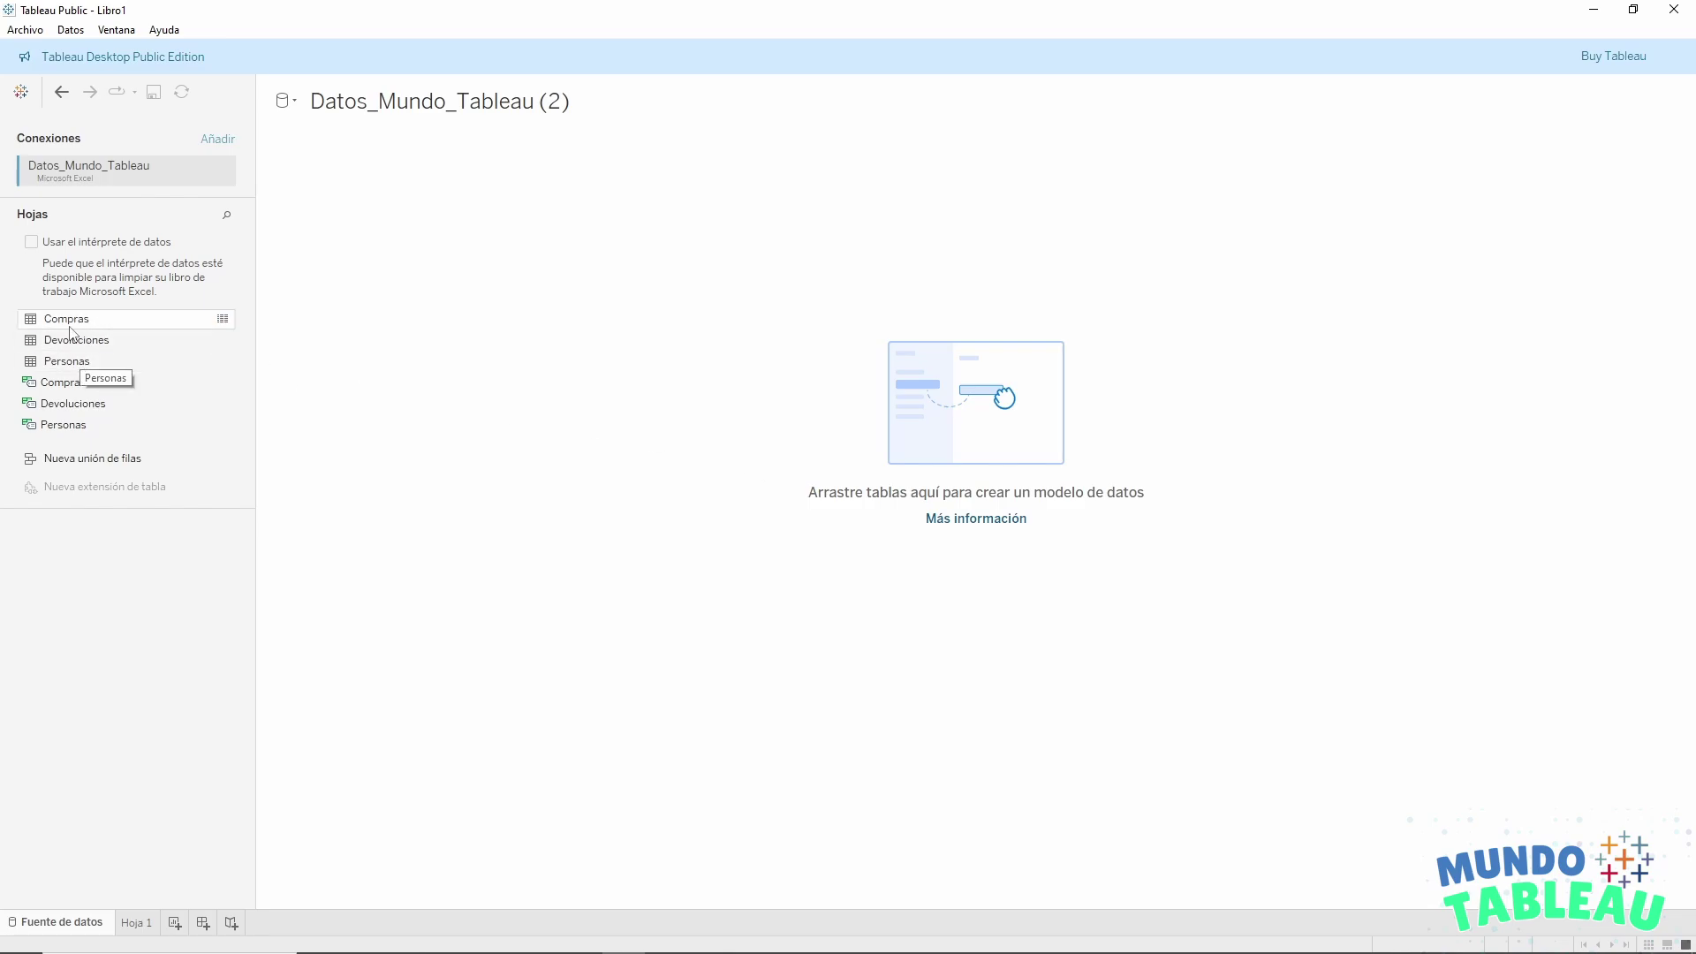
pyautogui.moveTo(71, 326); pyautogui.dragTo(693, 254)
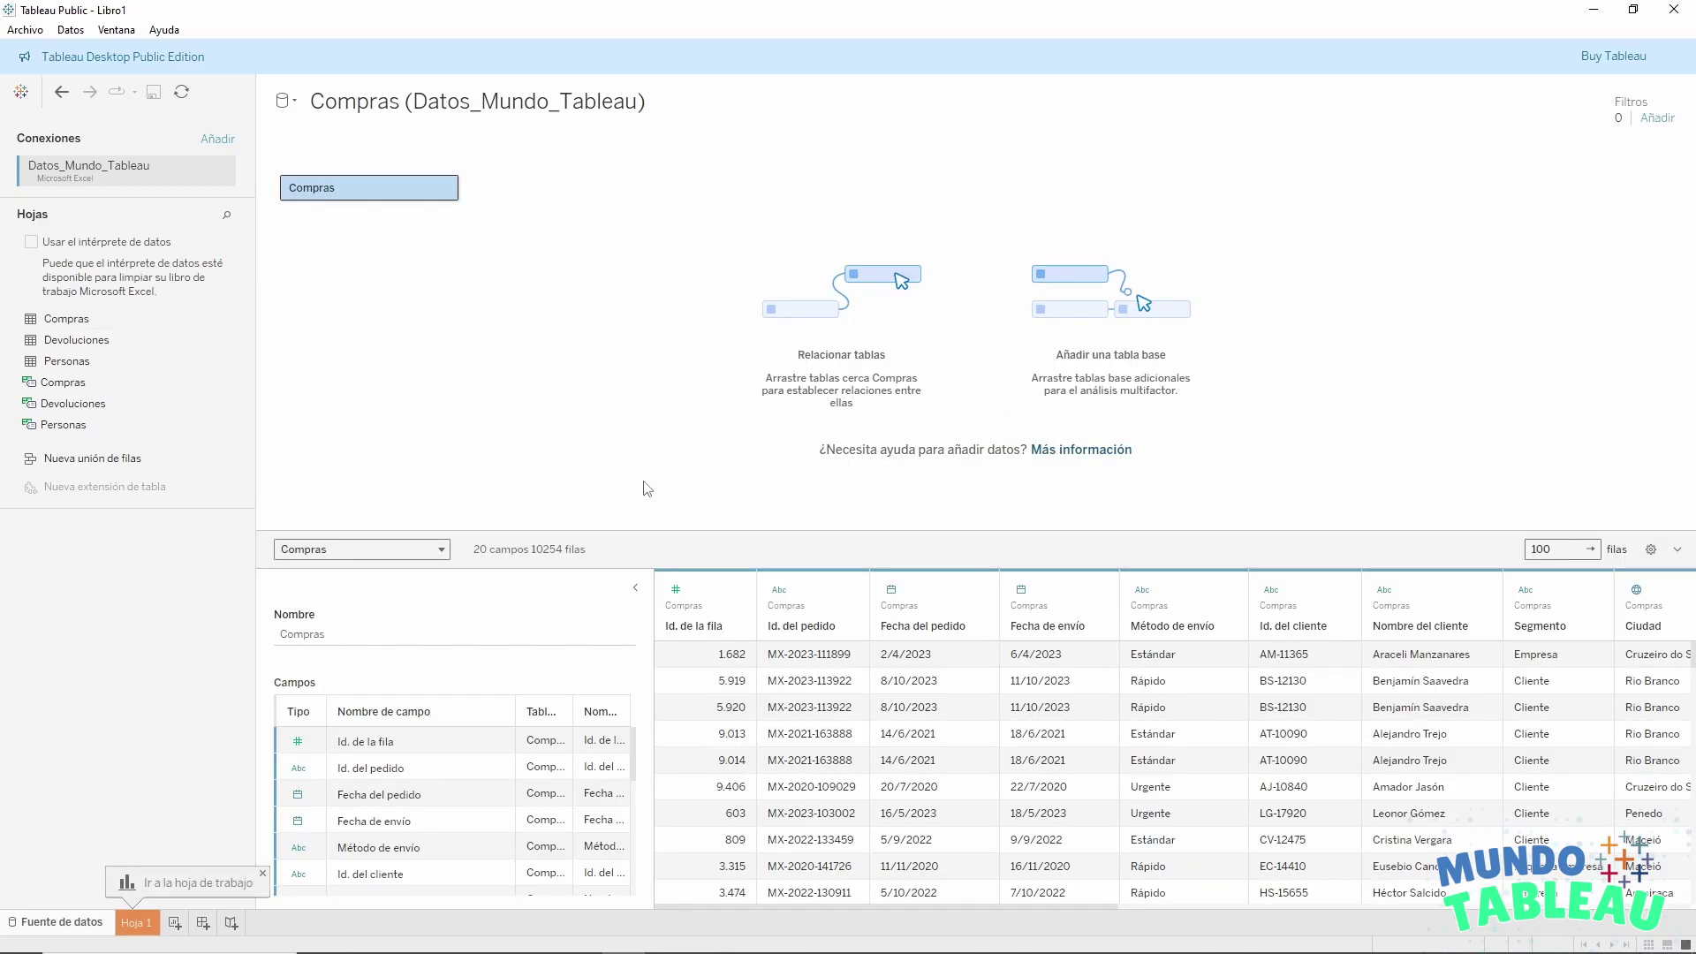
# Enlarge the Compras data preview, hide the table details and inspect the Id. de la fila column's data type.
pyautogui.moveTo(652, 531); pyautogui.dragTo(662, 346)
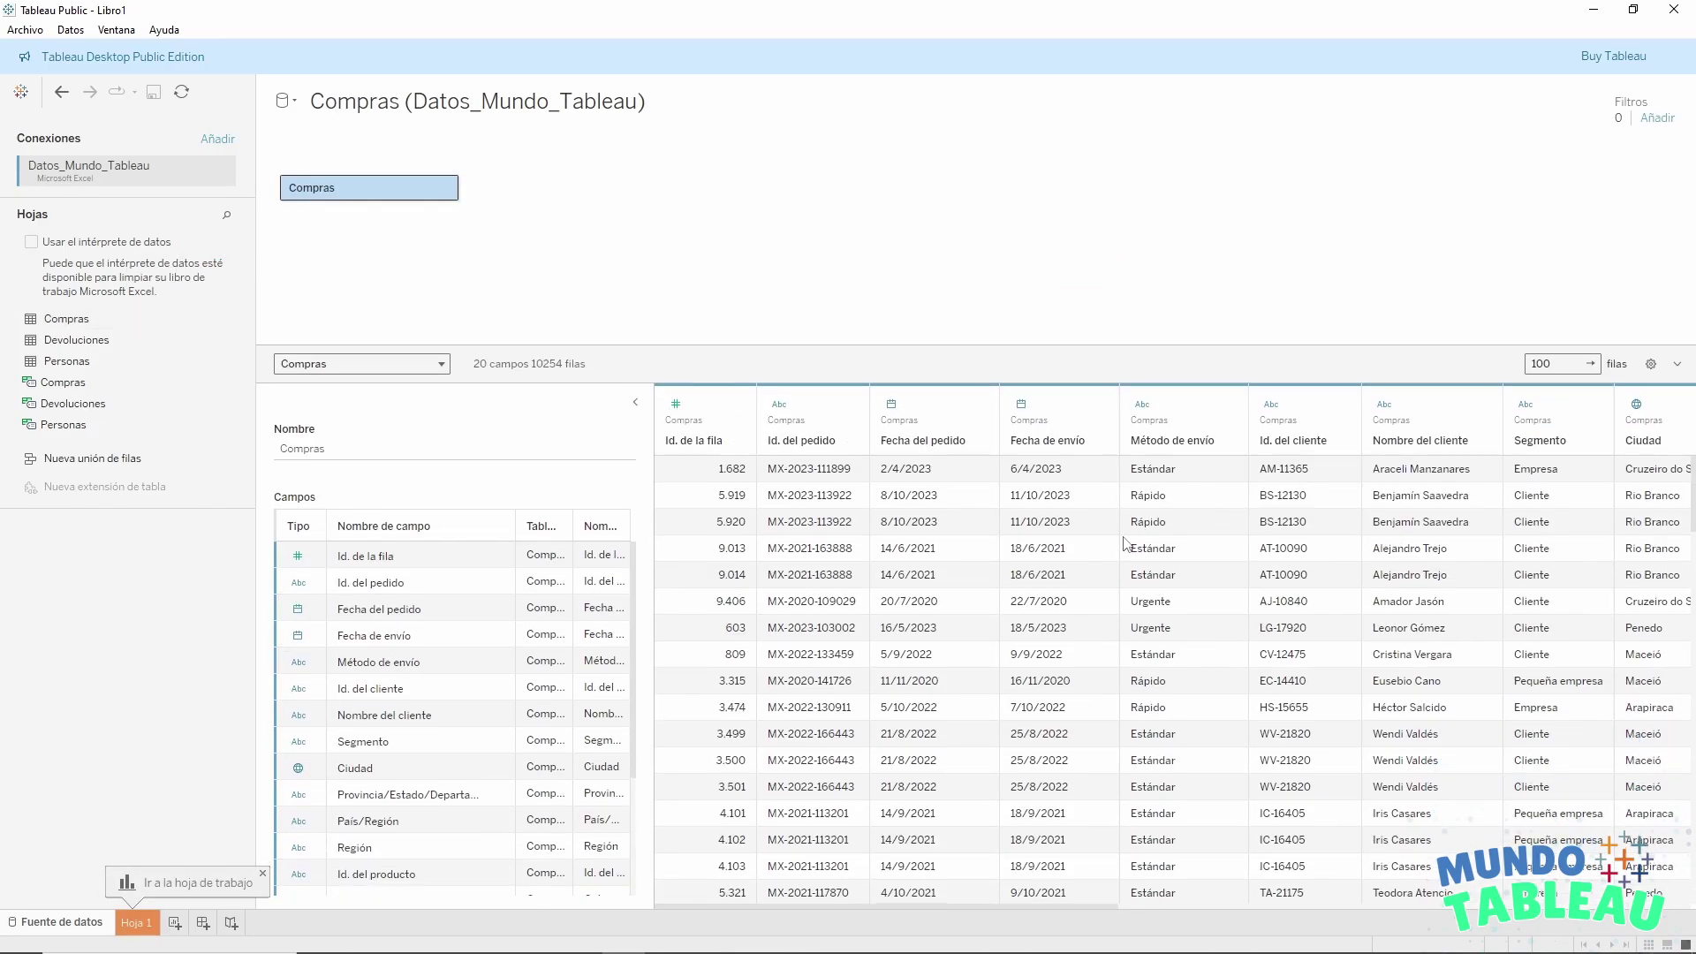
pyautogui.doubleClick(1555, 363)
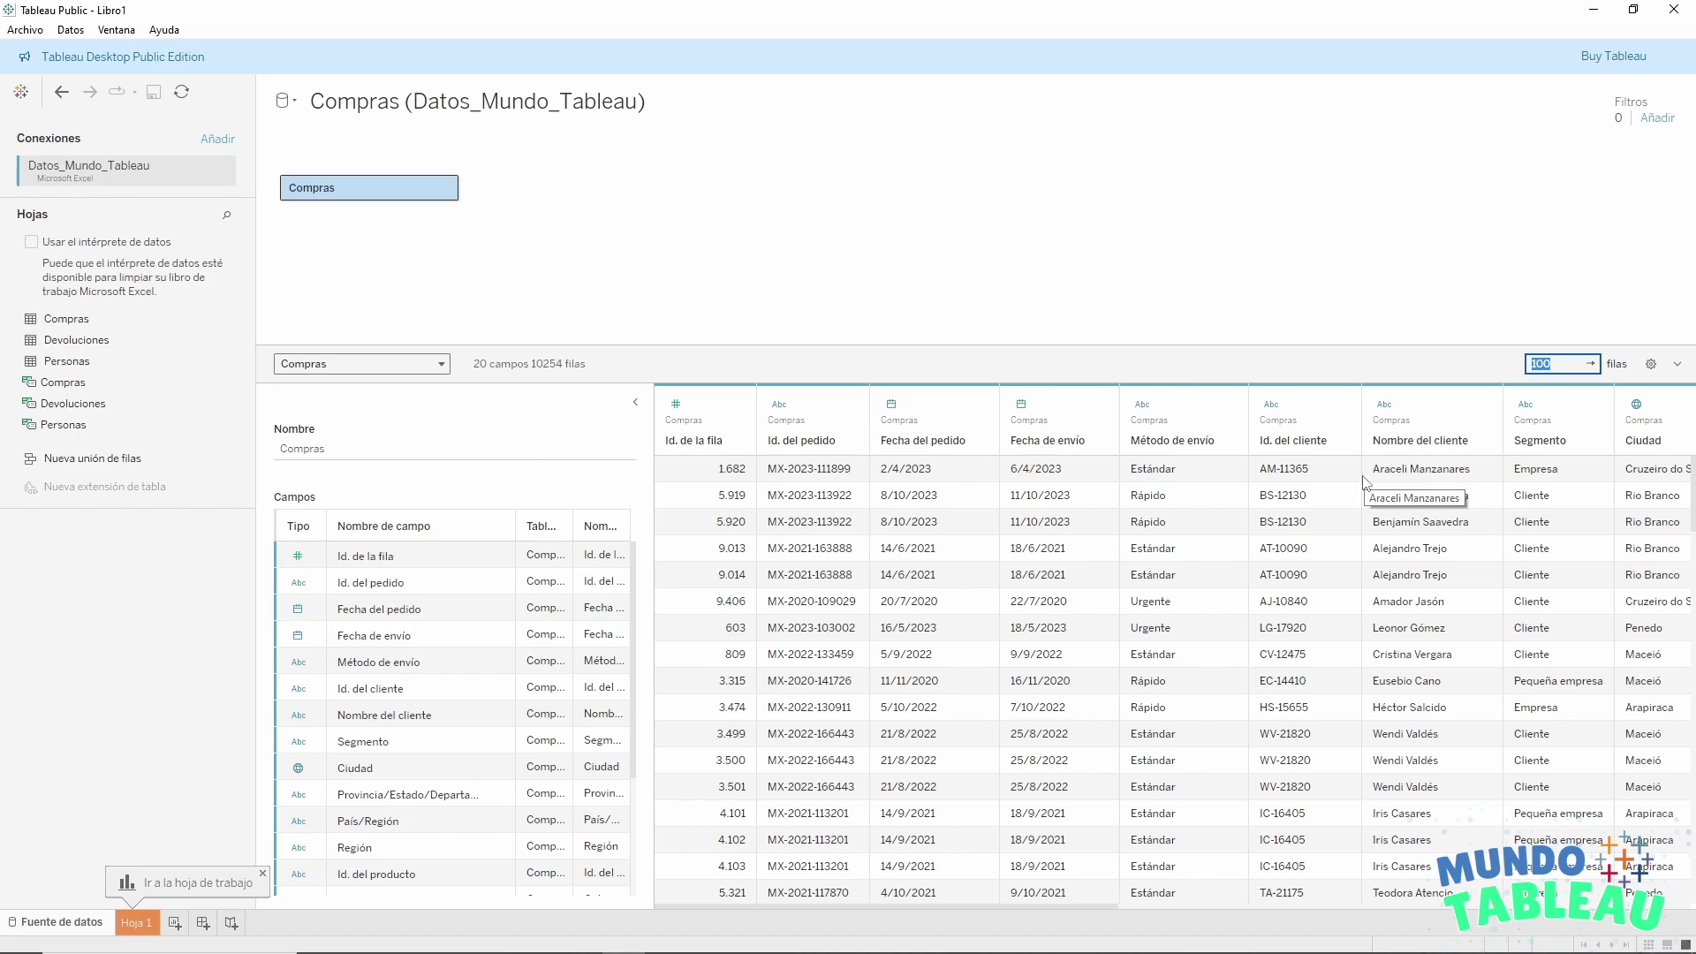
pyautogui.click(635, 402)
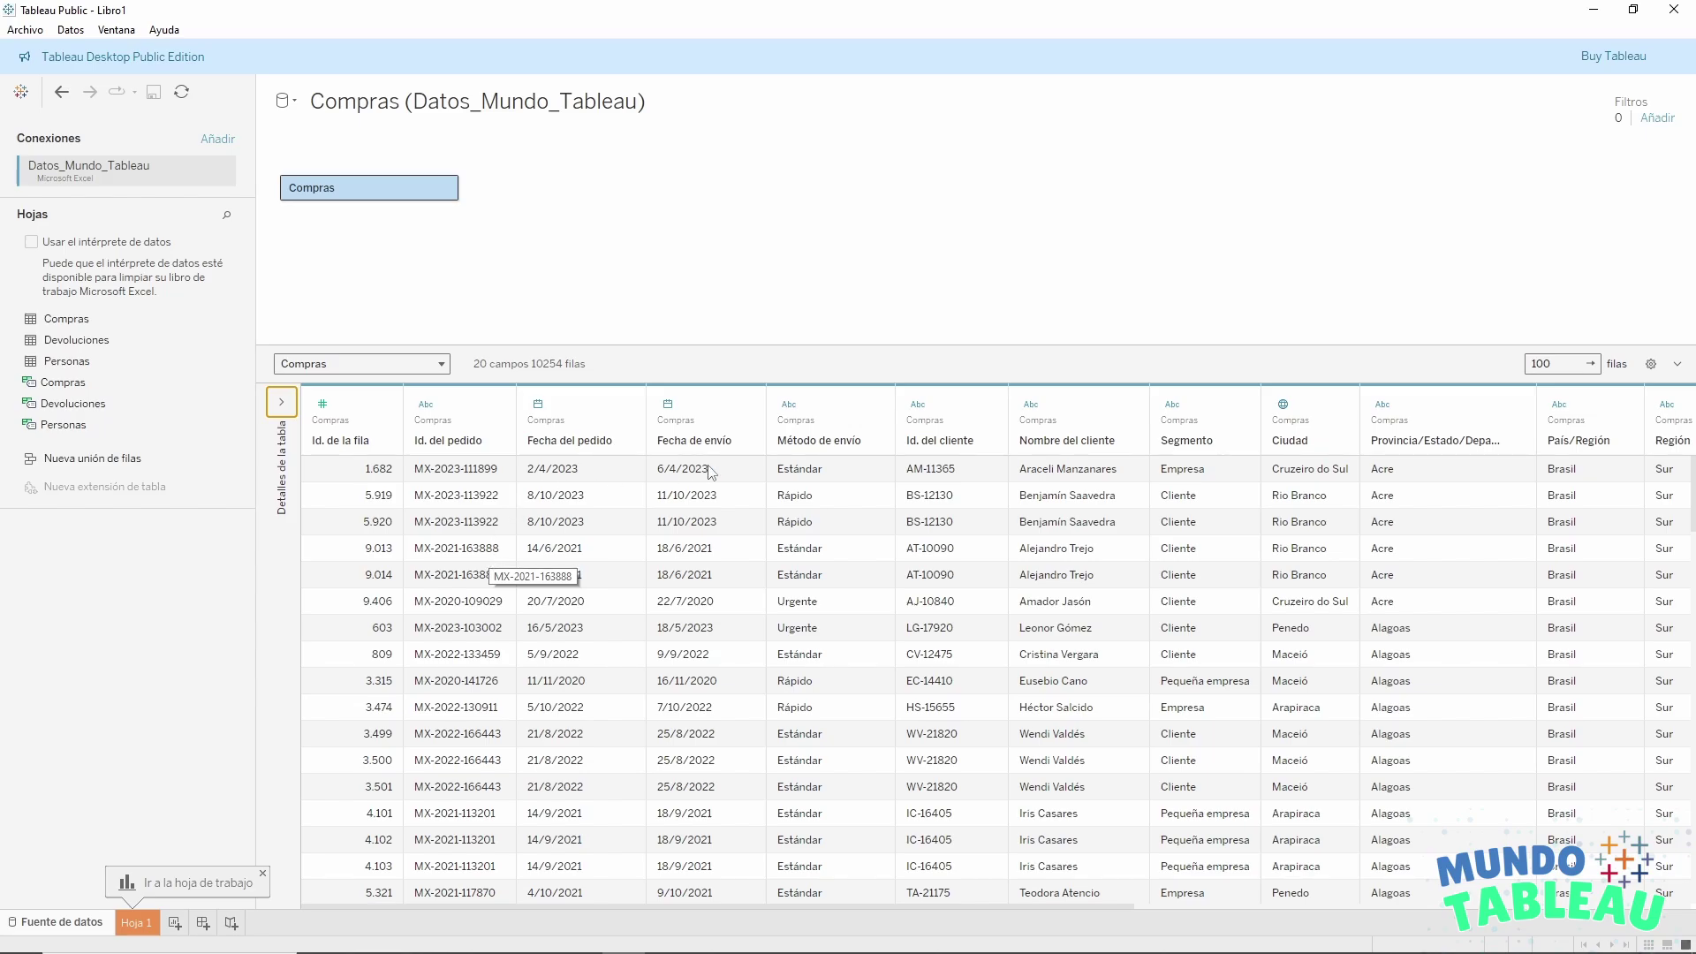
pyautogui.click(339, 449)
pyautogui.click(322, 404)
pyautogui.click(524, 271)
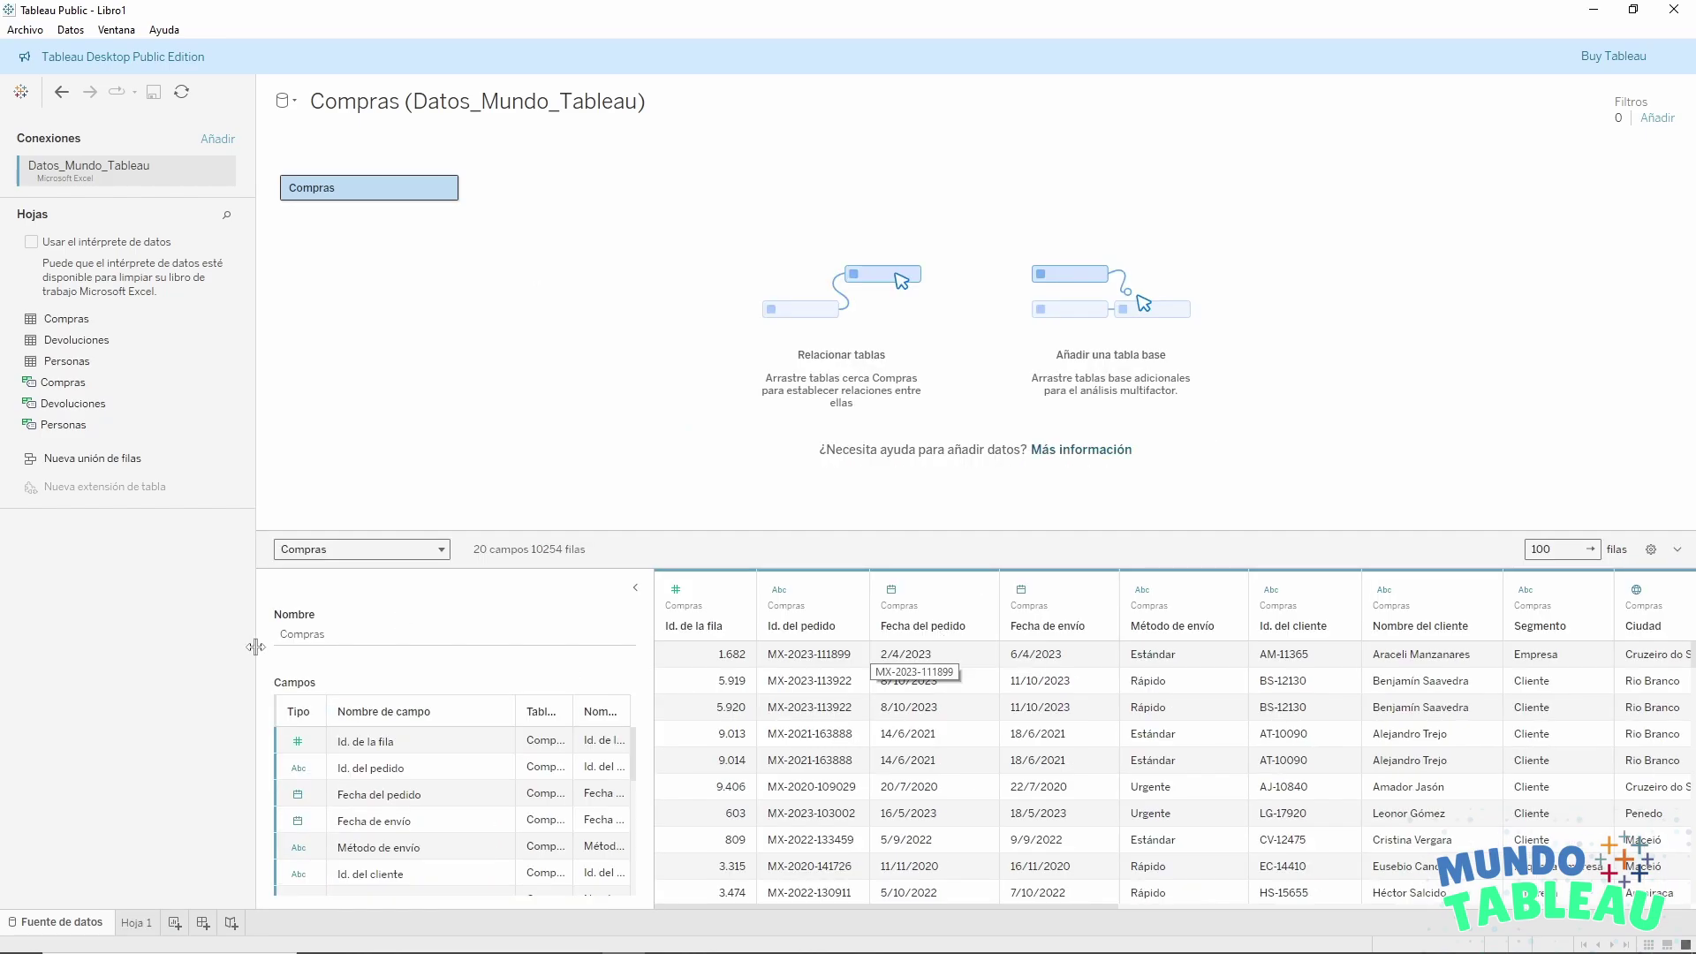
# Open the worksheet Hoja 1 and rename it Dimensiones.
pyautogui.click(137, 924)
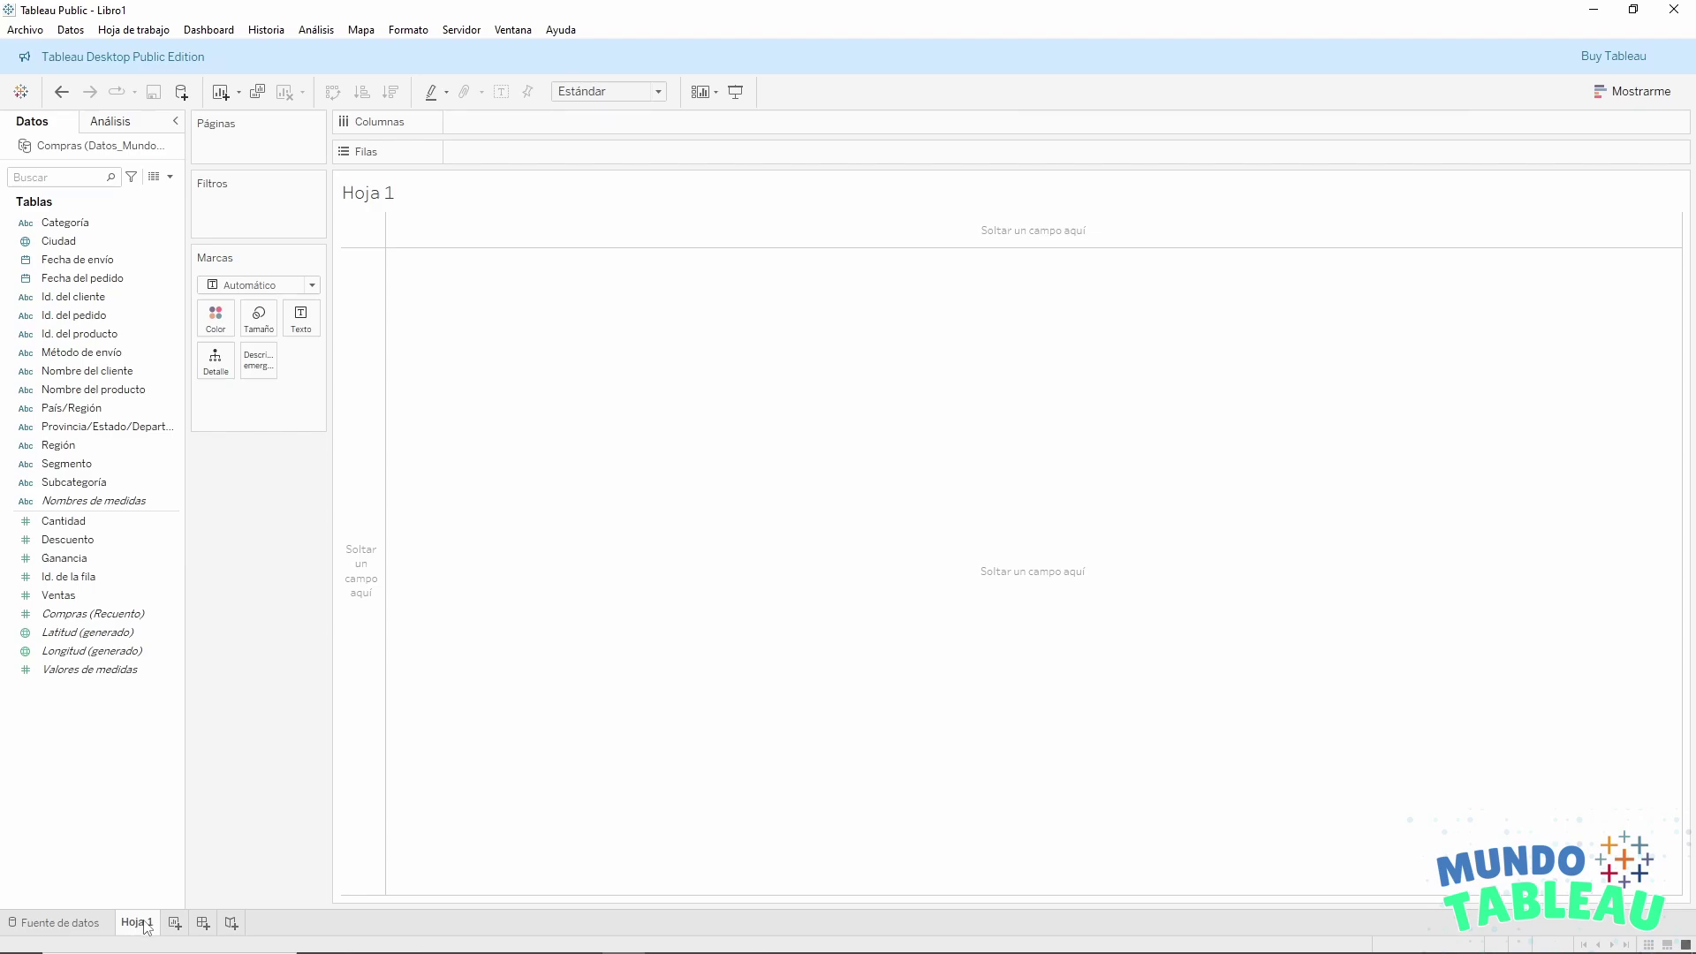
pyautogui.click(74, 225)
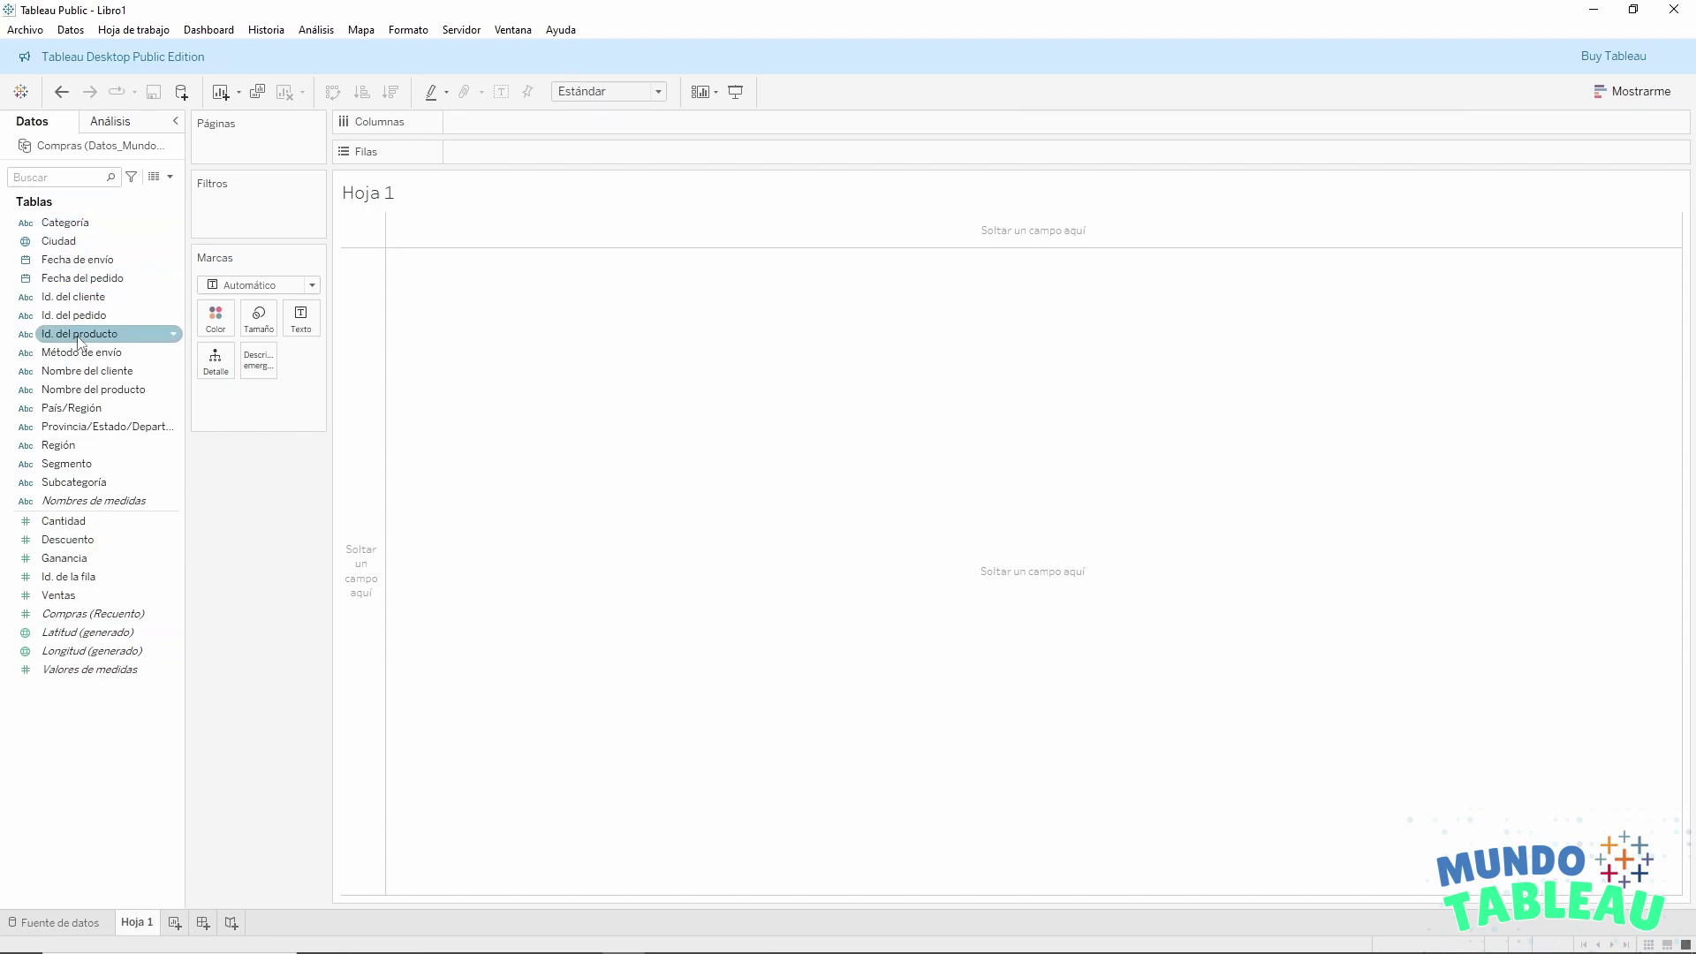
pyautogui.click(75, 228)
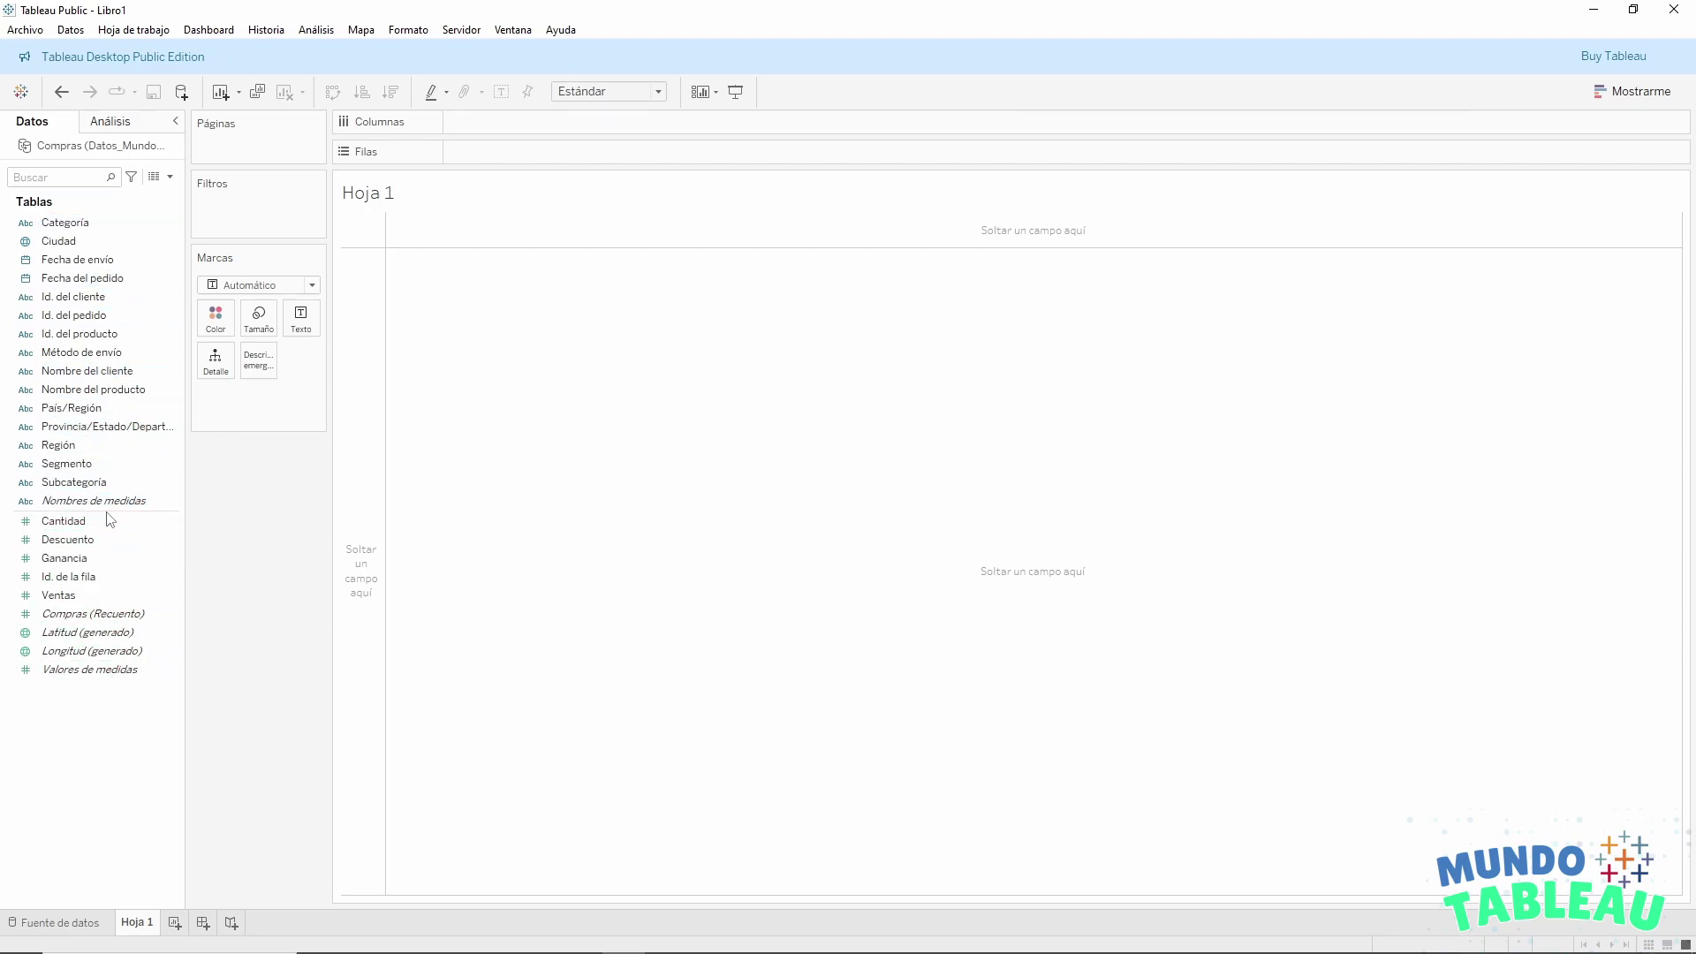
pyautogui.doubleClick(137, 921)
pyautogui.write('Dinensiones')
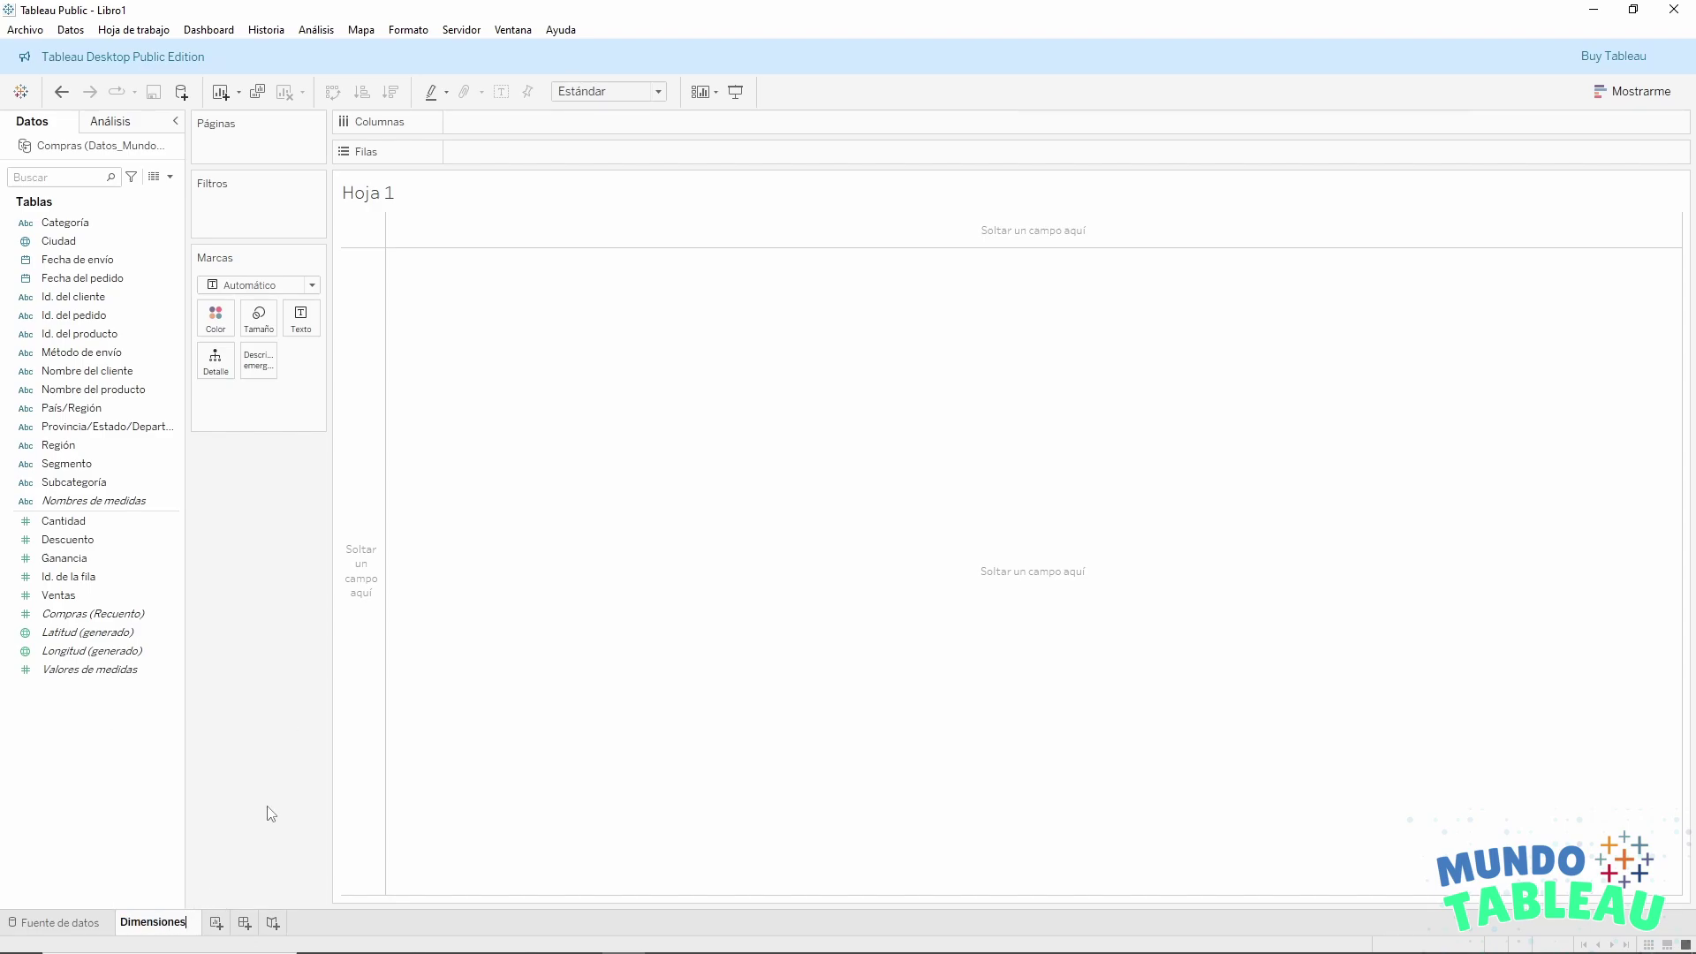
pyautogui.press('Return')
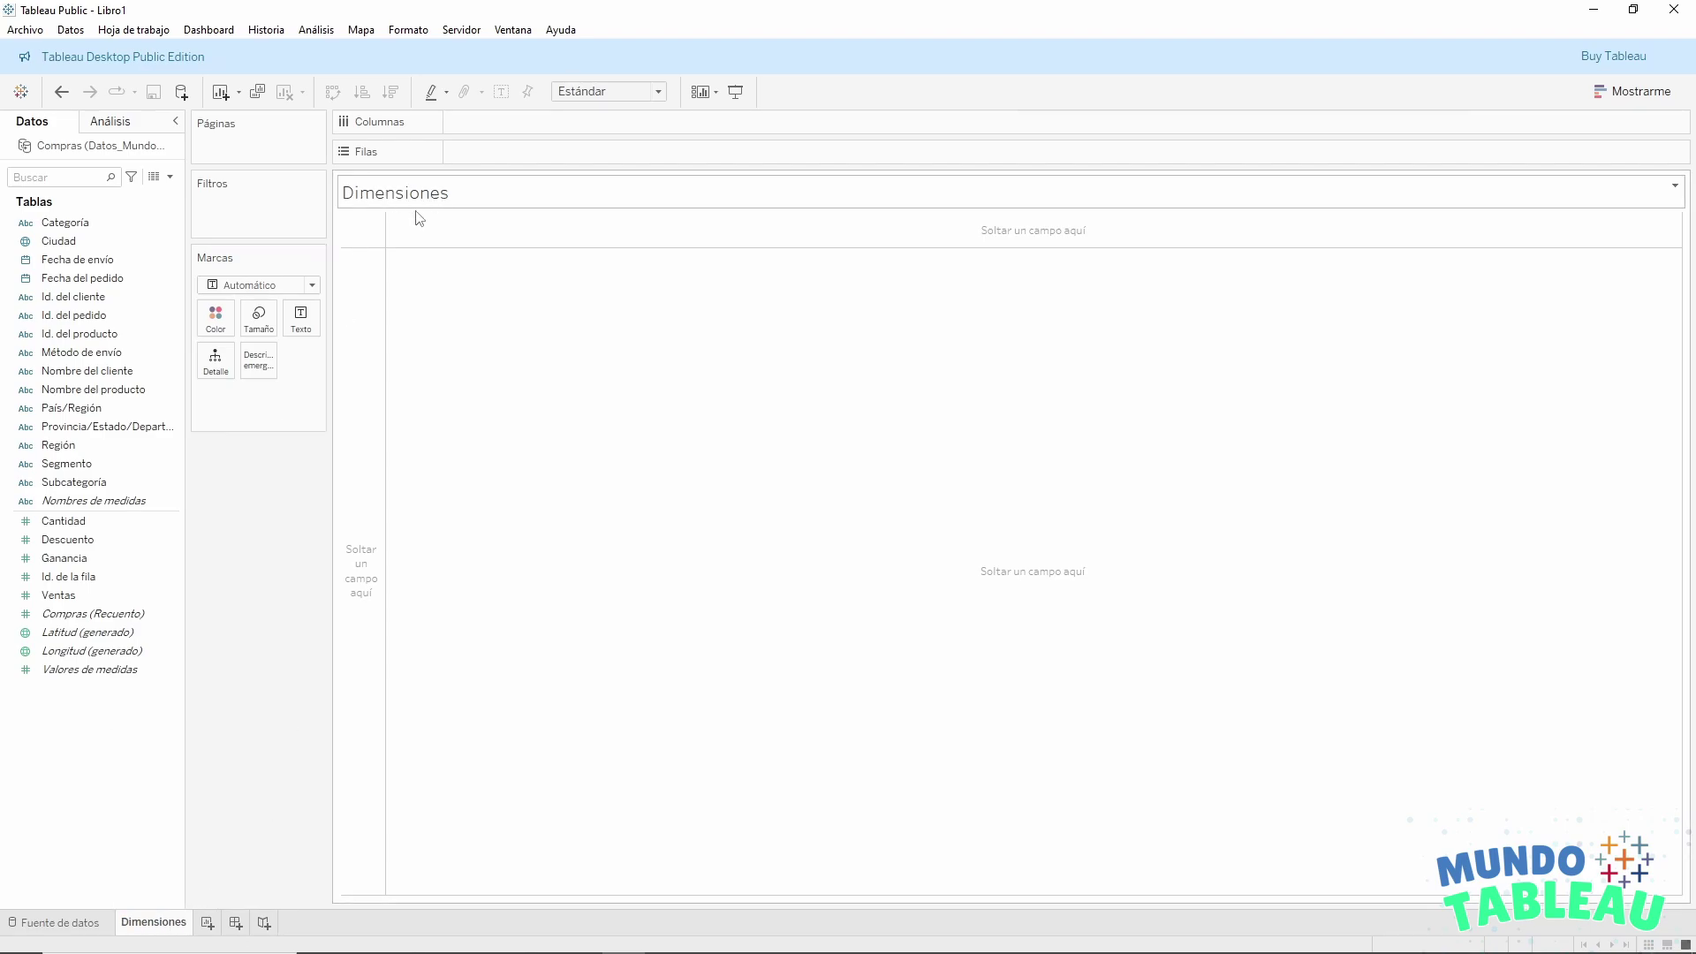
pyautogui.click(123, 500)
pyautogui.click(111, 425)
pyautogui.click(112, 261)
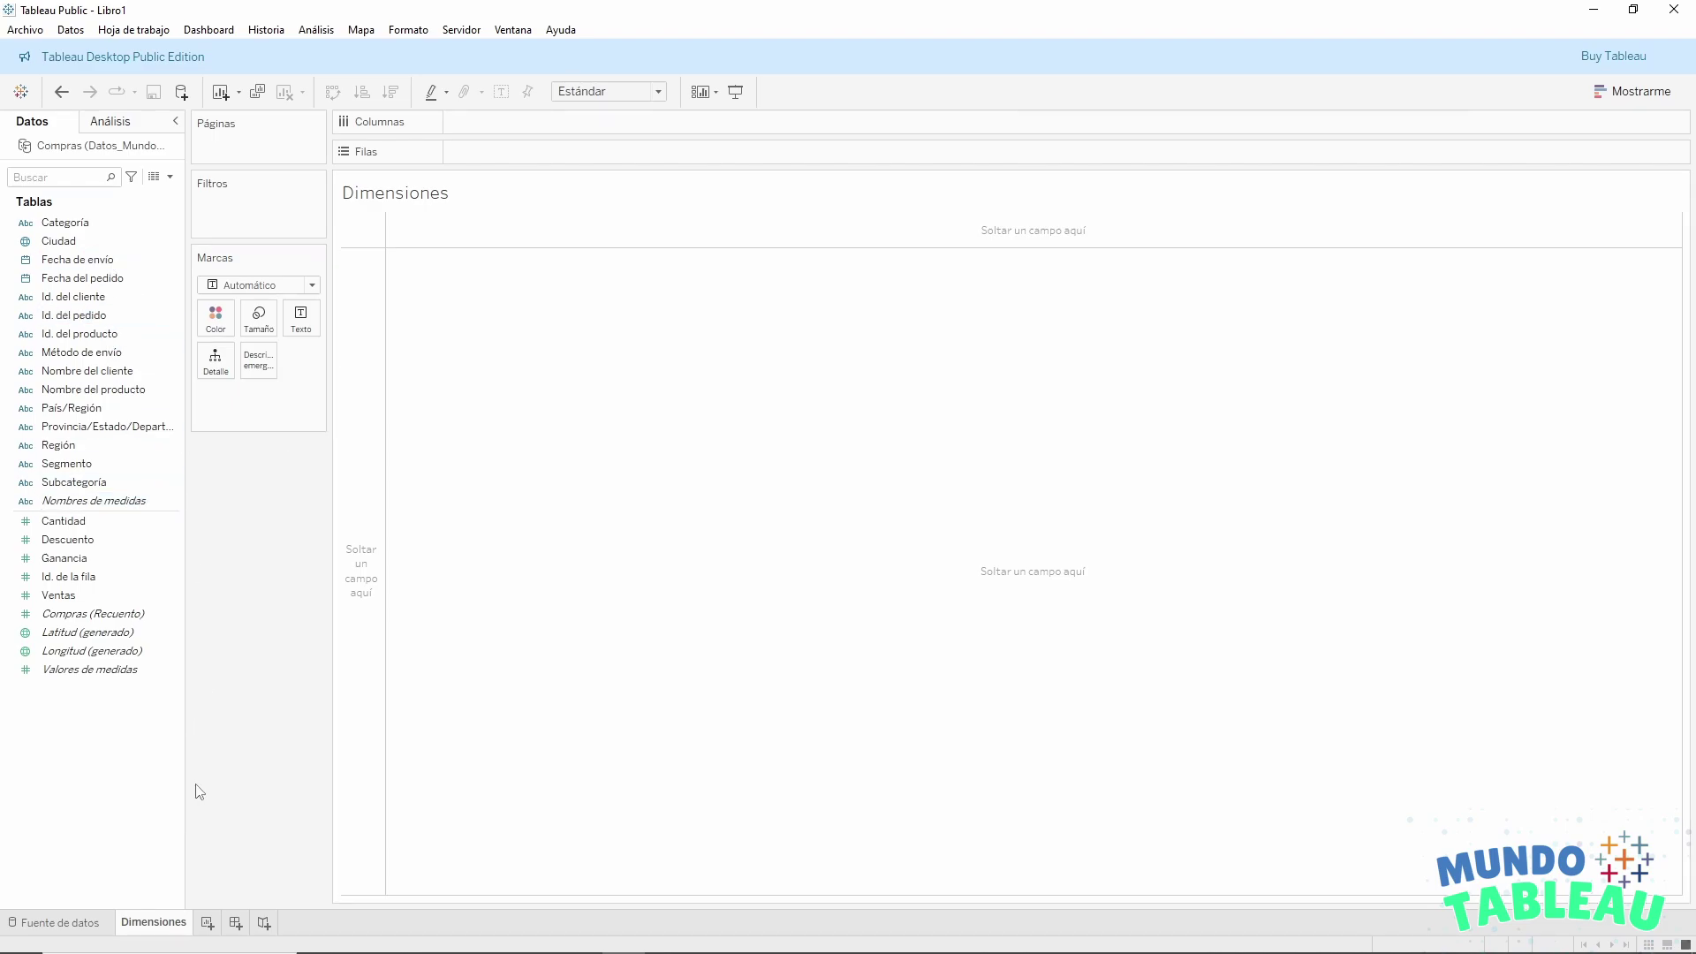
# Add a second worksheet and name it Medidas.
pyautogui.click(207, 922)
pyautogui.doubleClick(212, 923)
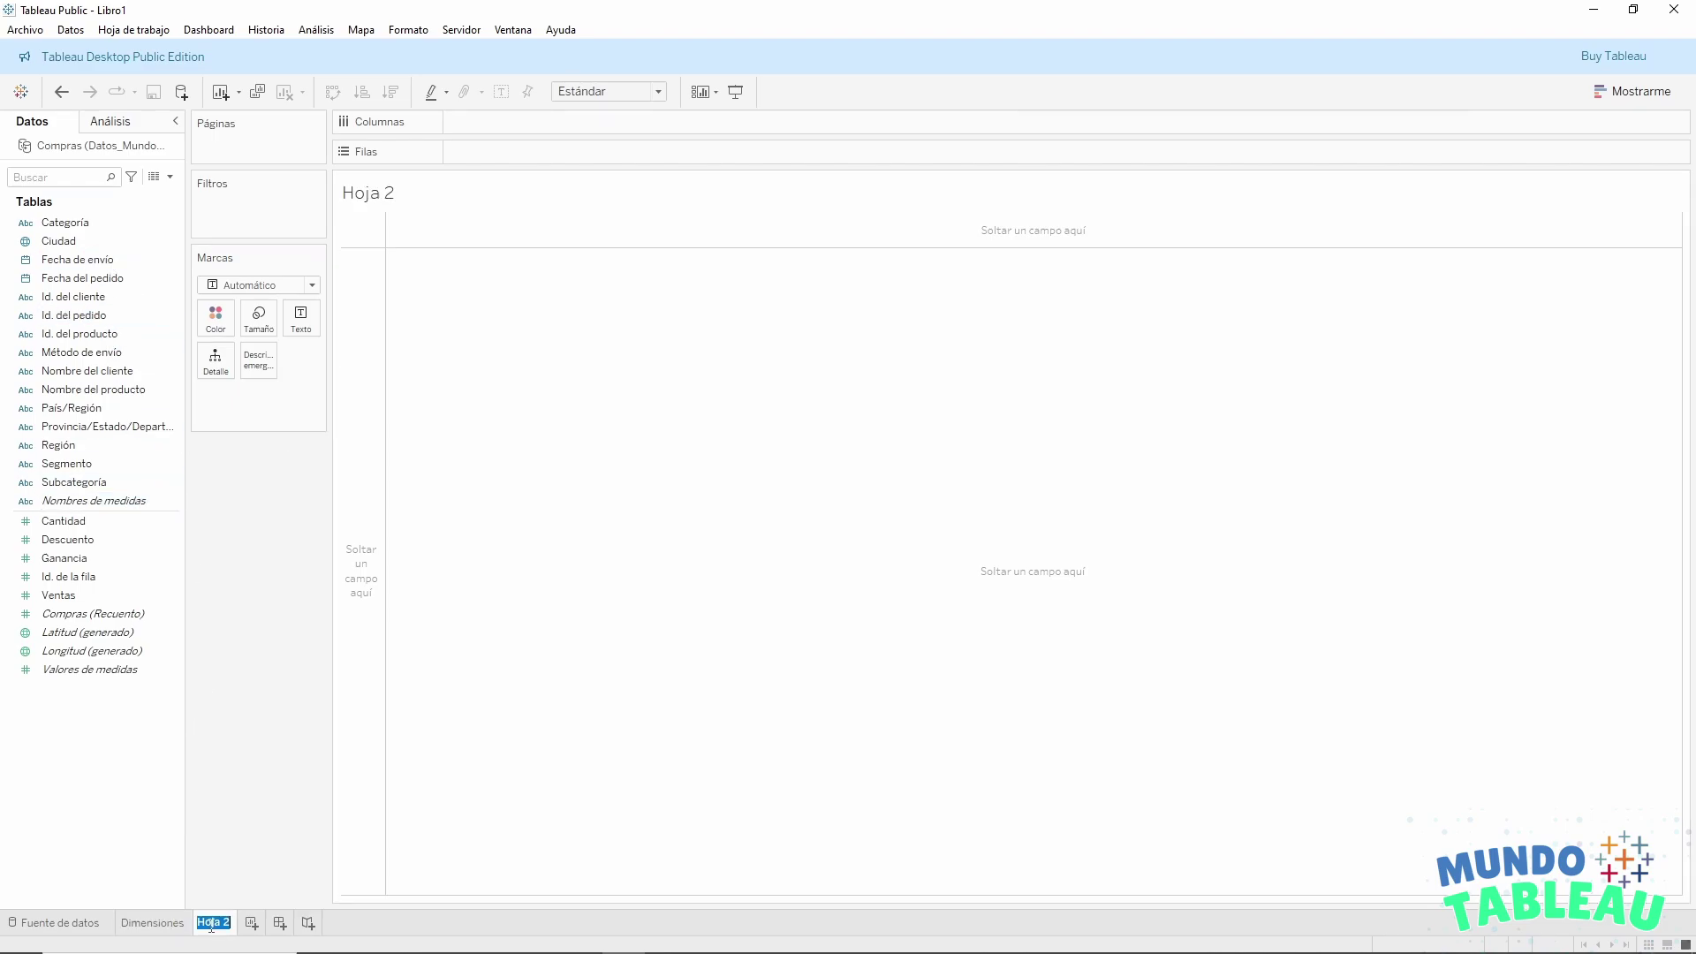
pyautogui.write('Medidas')
pyautogui.press('Return')
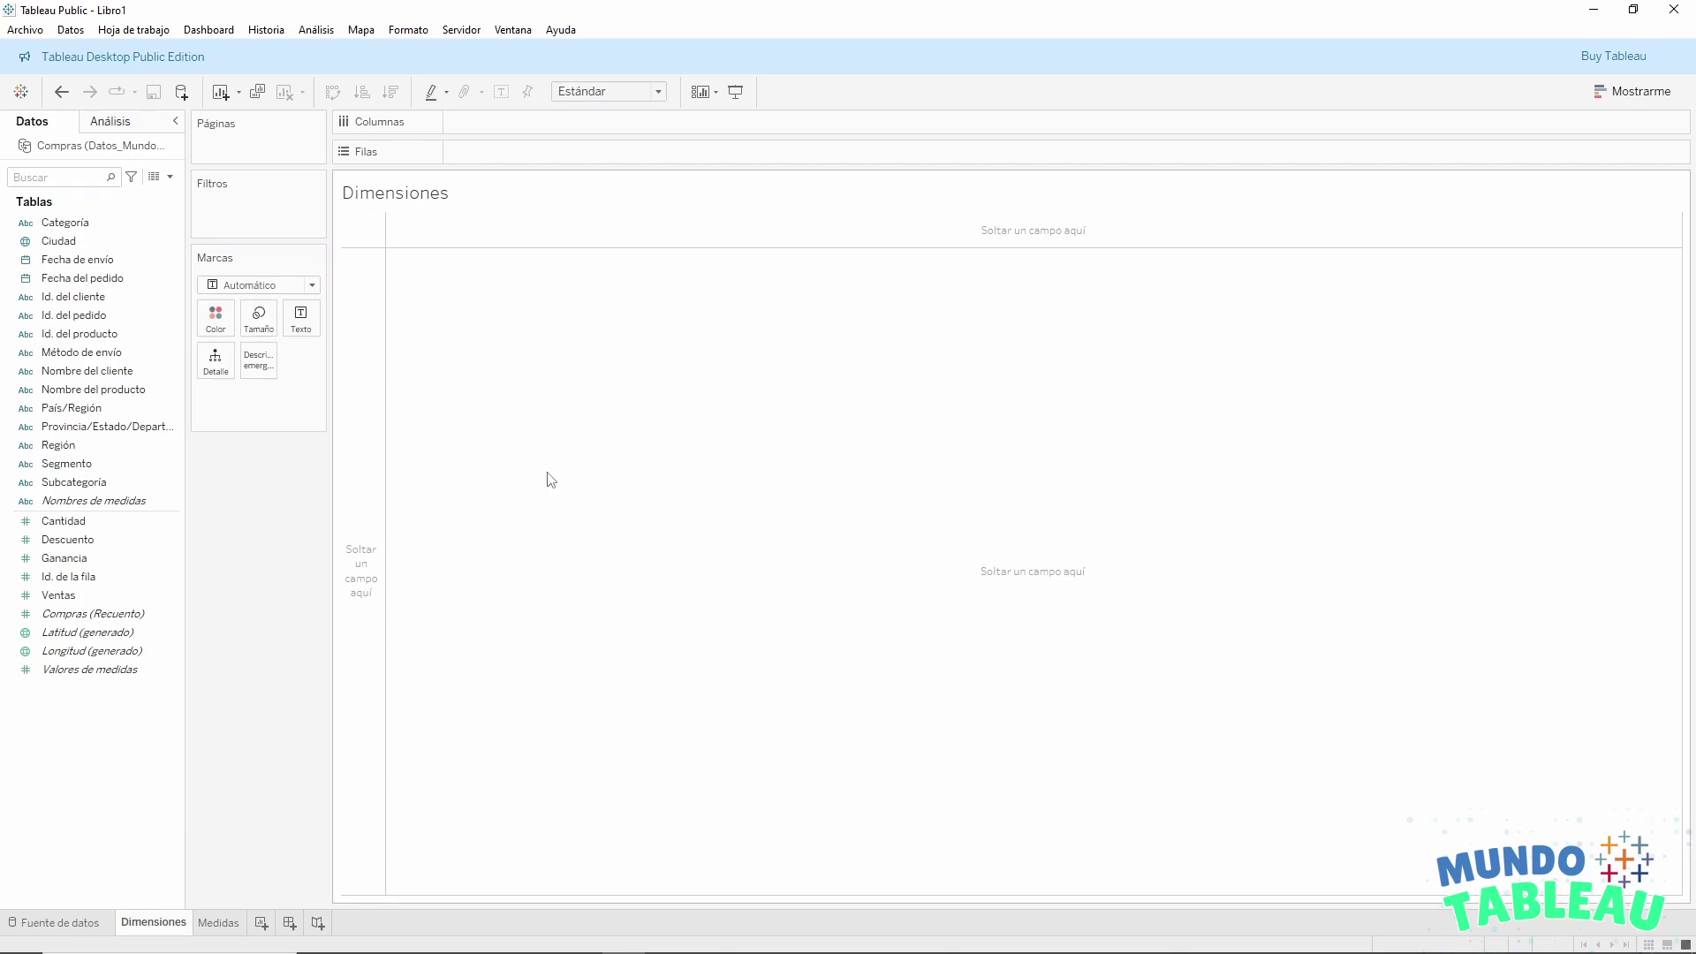
pyautogui.click(1641, 92)
pyautogui.click(1648, 97)
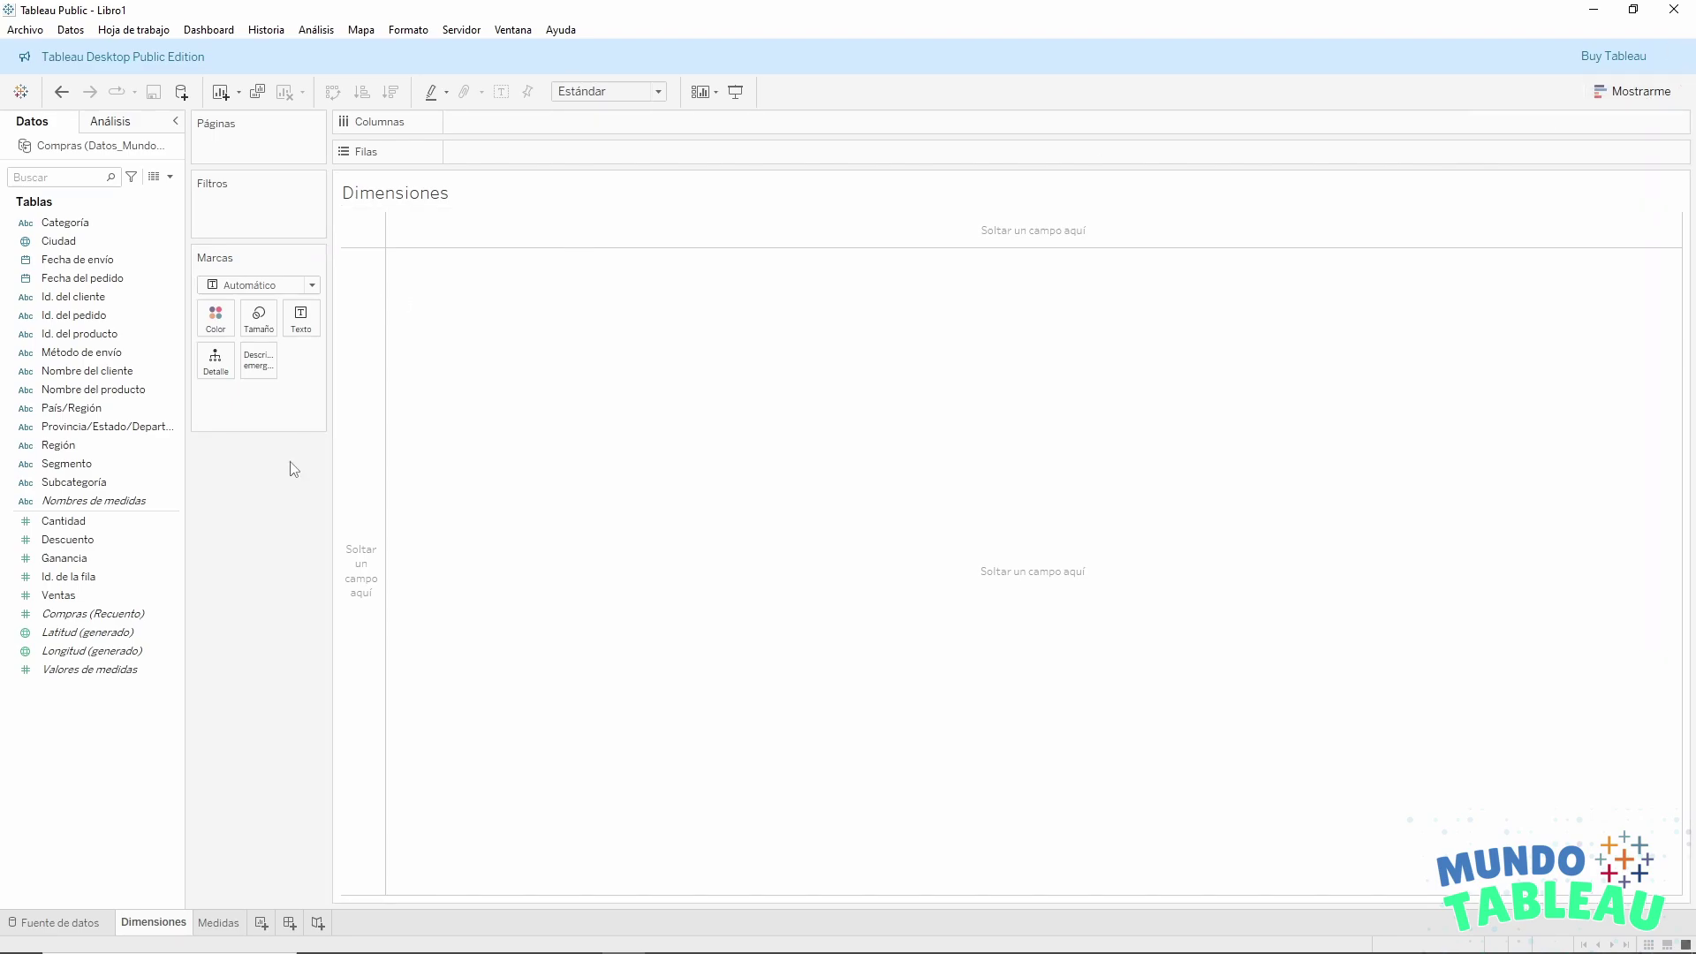
# Replace the Dimensiones worksheet's title with "Dimensiones: Son campos".
pyautogui.doubleClick(446, 205)
pyautogui.hotkey('ctrl', 'a')
pyautogui.press('BackSpace')
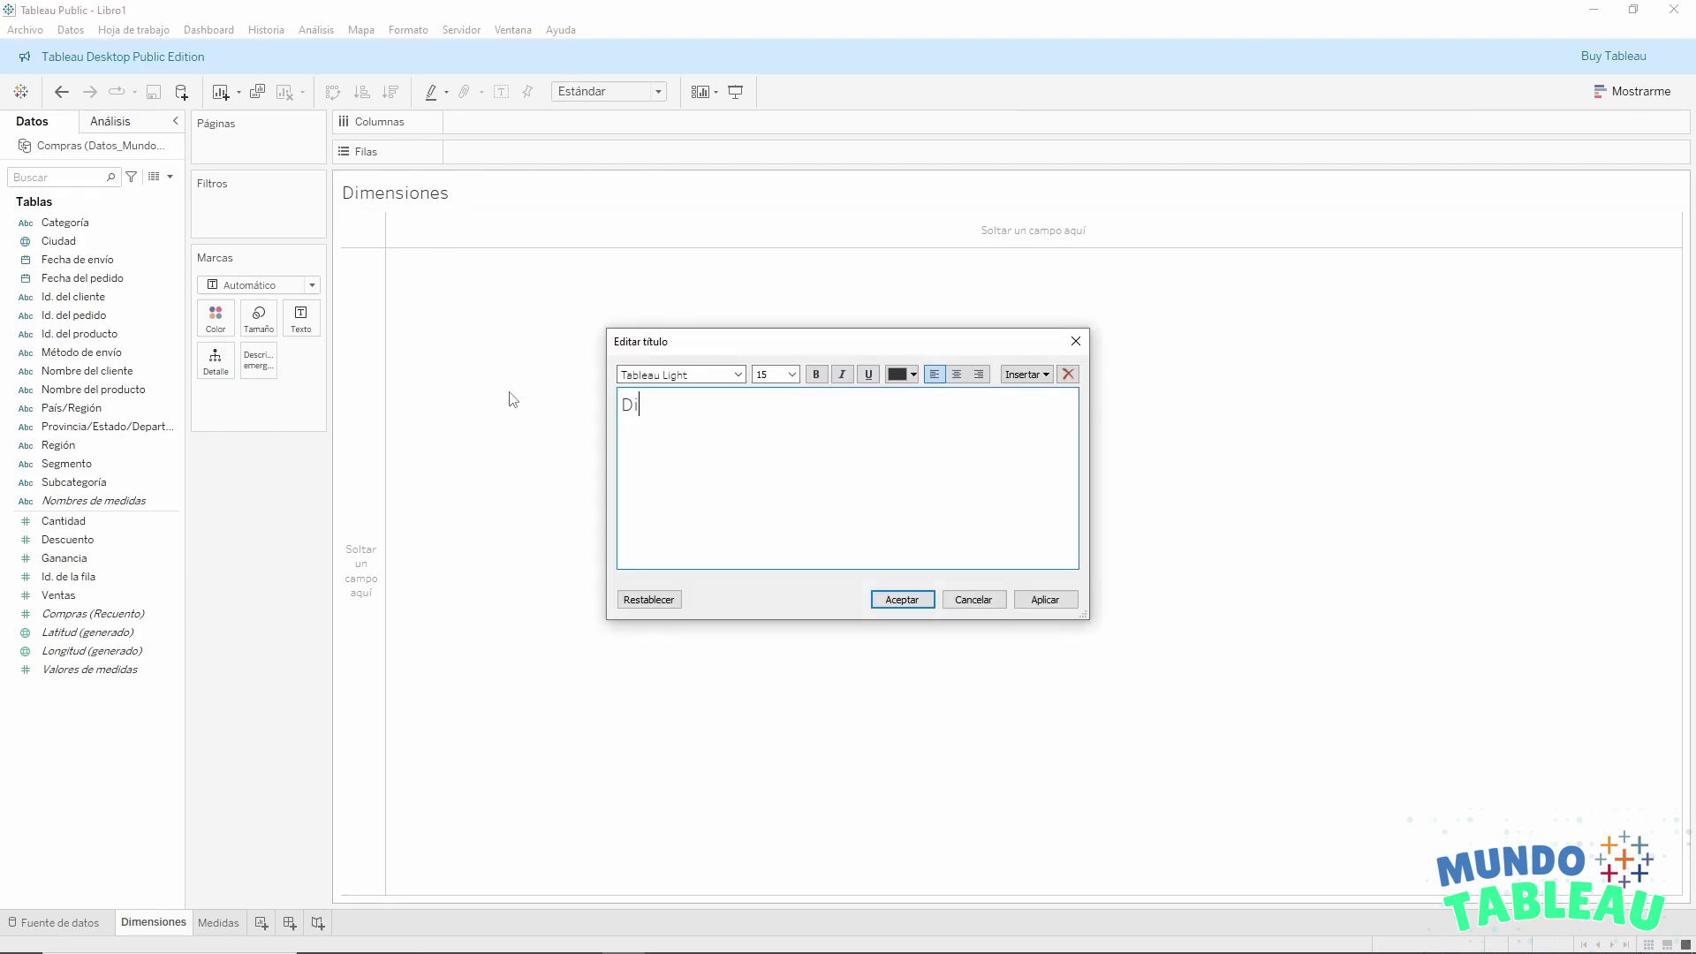
pyautogui.write('Dimensiones: Son campos')
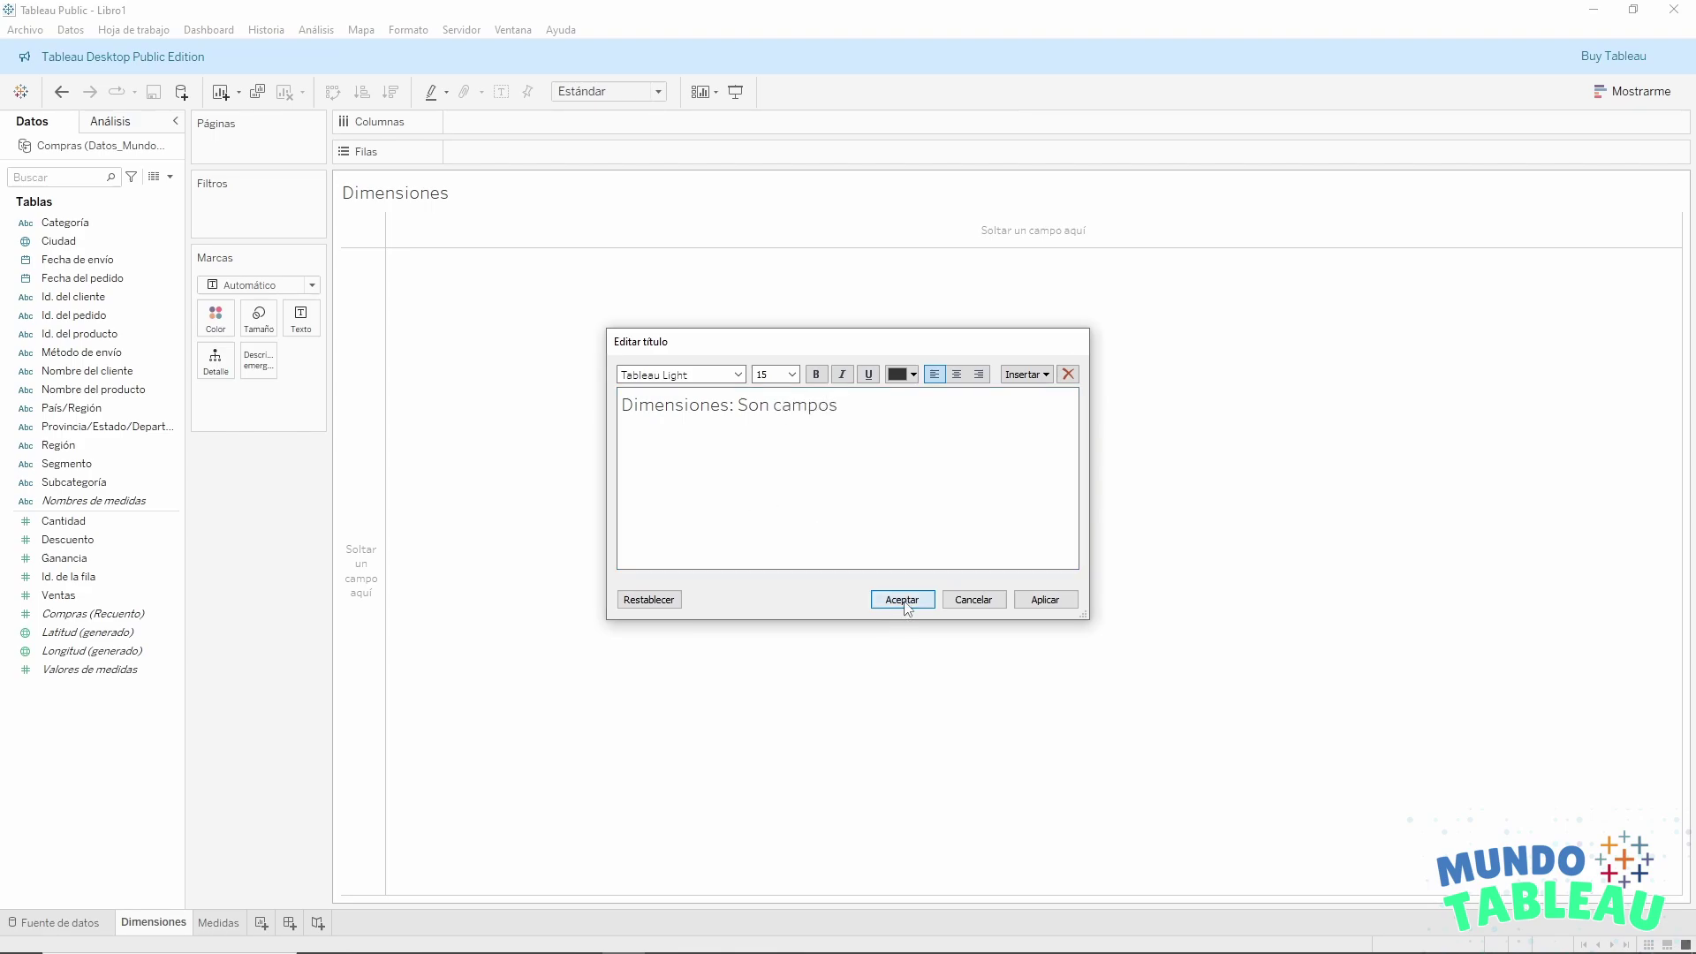
pyautogui.click(901, 599)
# Replace the Medidas worksheet's title with "Medidas: Son campos".
pyautogui.click(220, 922)
pyautogui.doubleClick(426, 197)
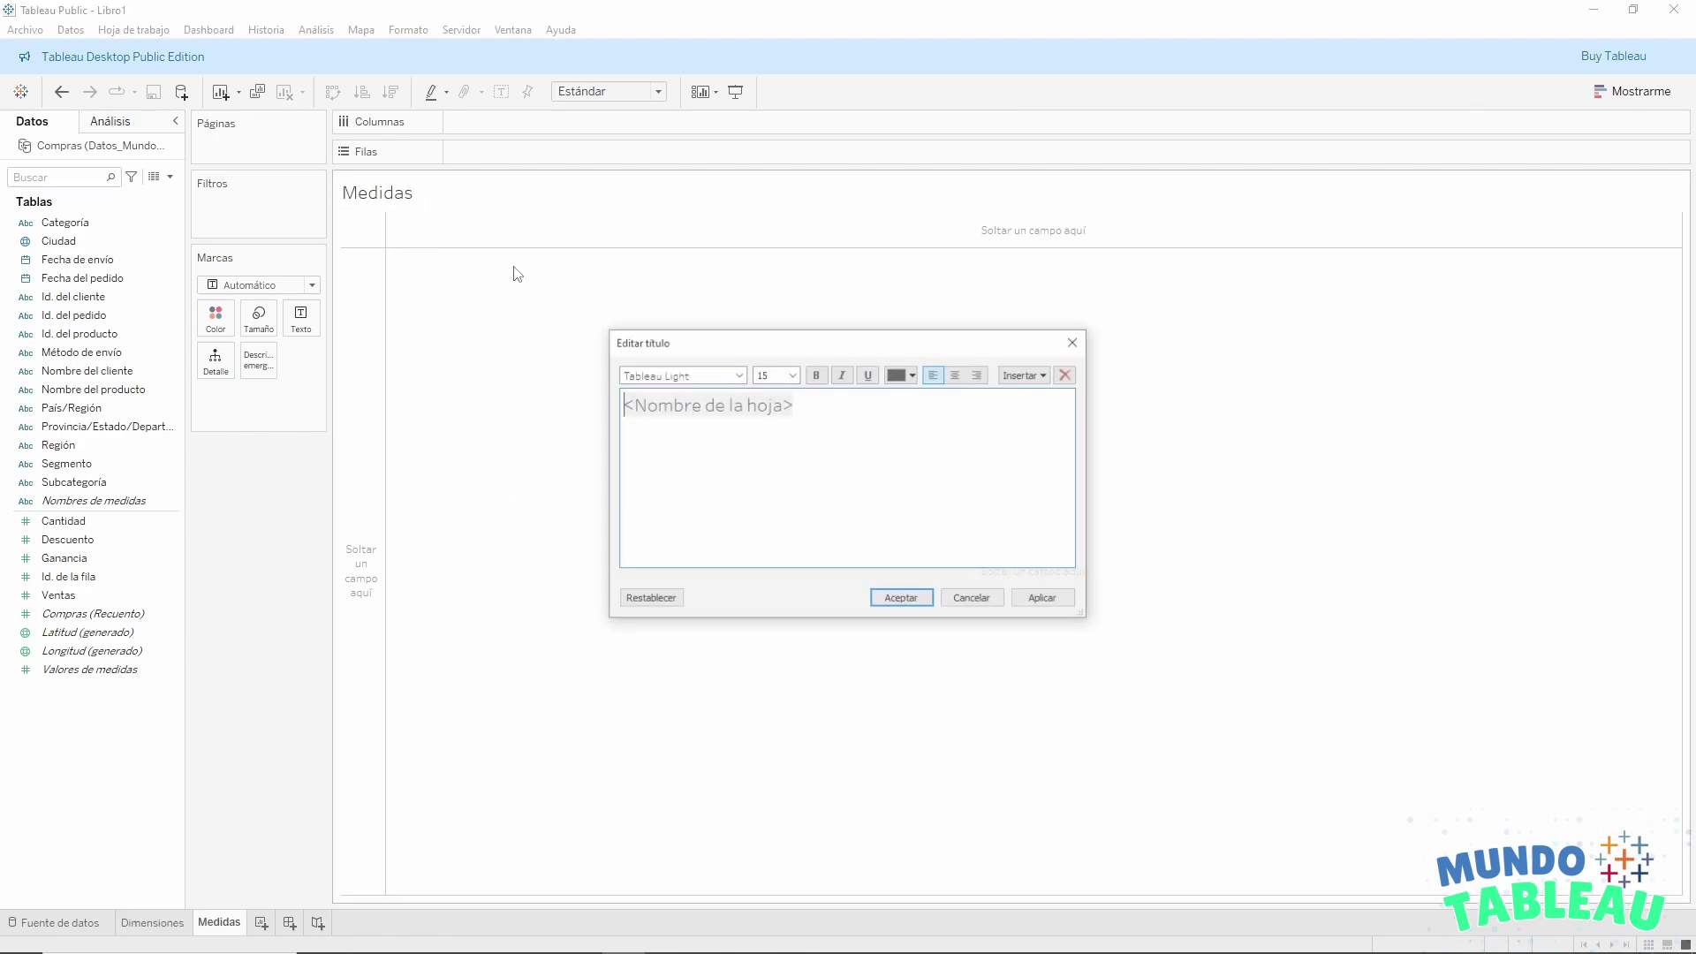
pyautogui.hotkey('ctrl', 'a')
pyautogui.write('Medidas')
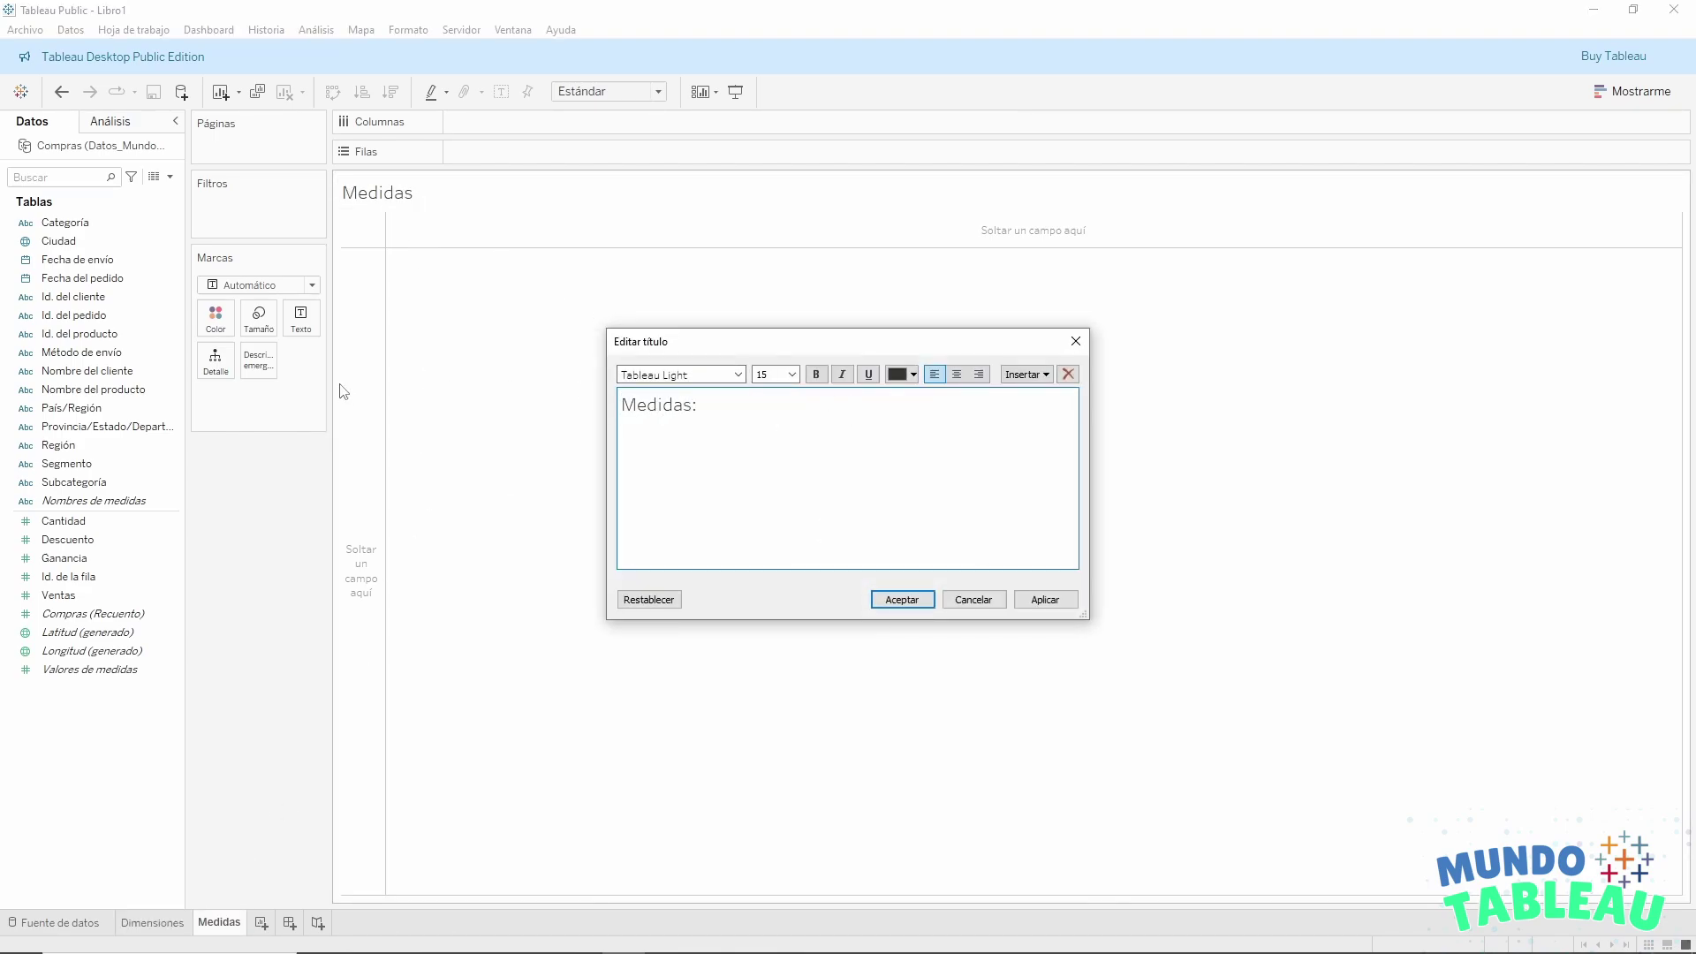
pyautogui.write(': Son campos')
pyautogui.click(901, 601)
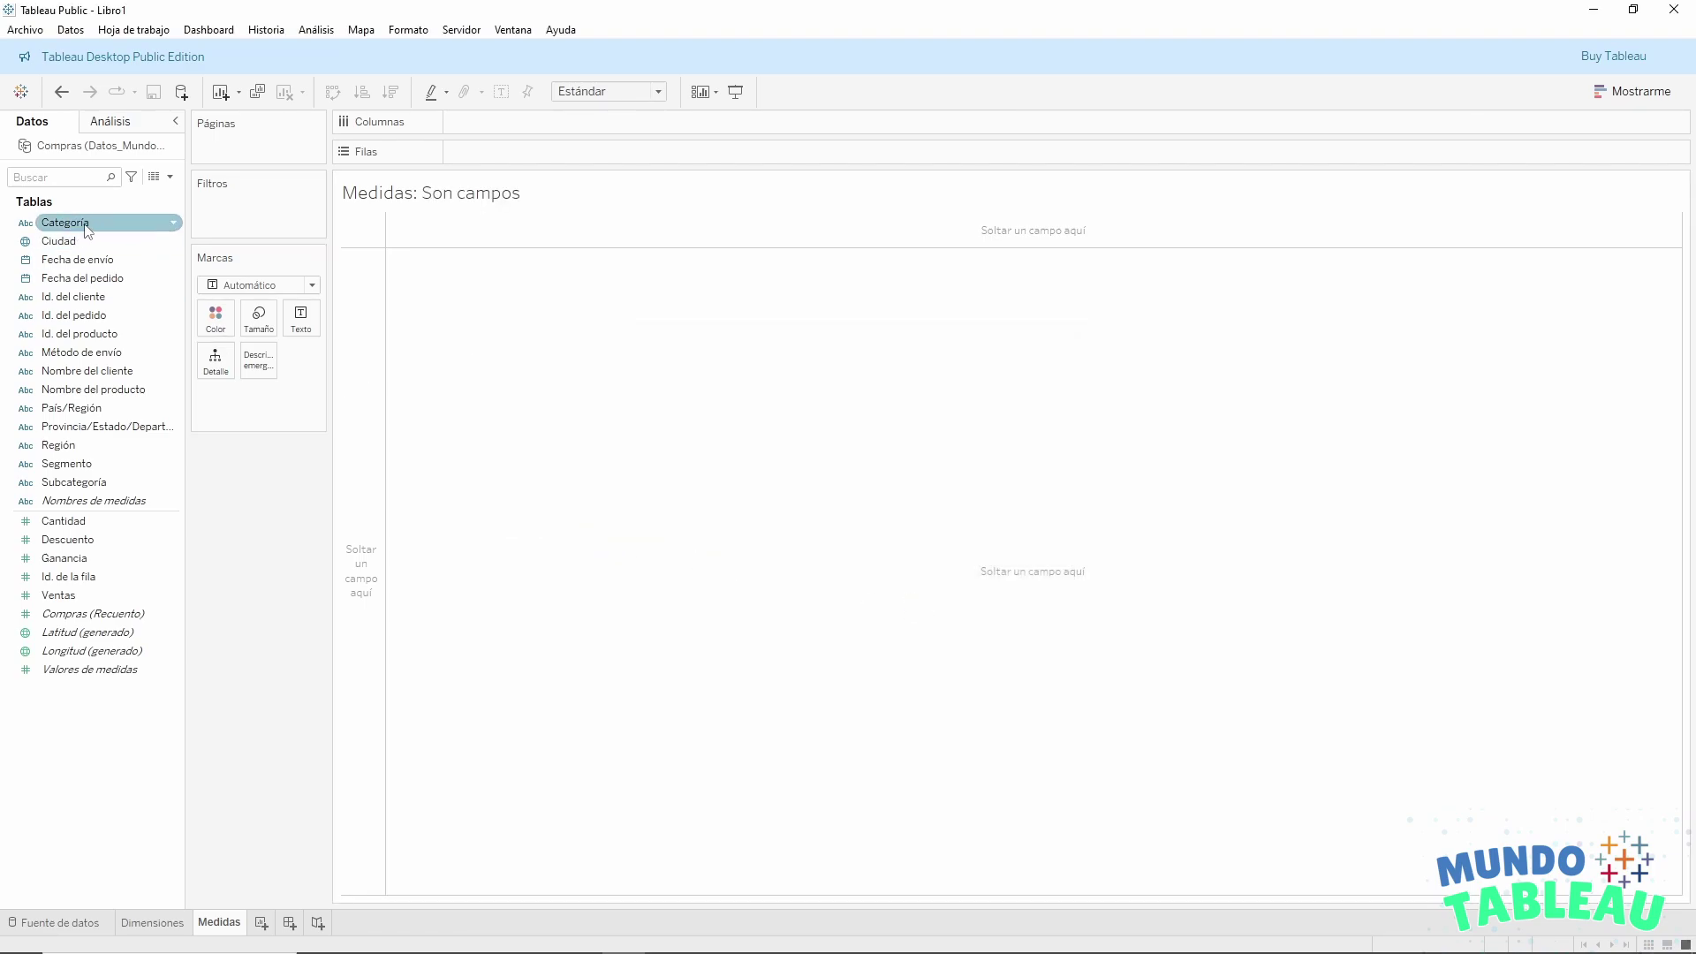
# Place Categoría in the rows of the Medidas worksheet, then swap it for Id. de la fila shown as text.
pyautogui.moveTo(61, 232); pyautogui.dragTo(484, 156)
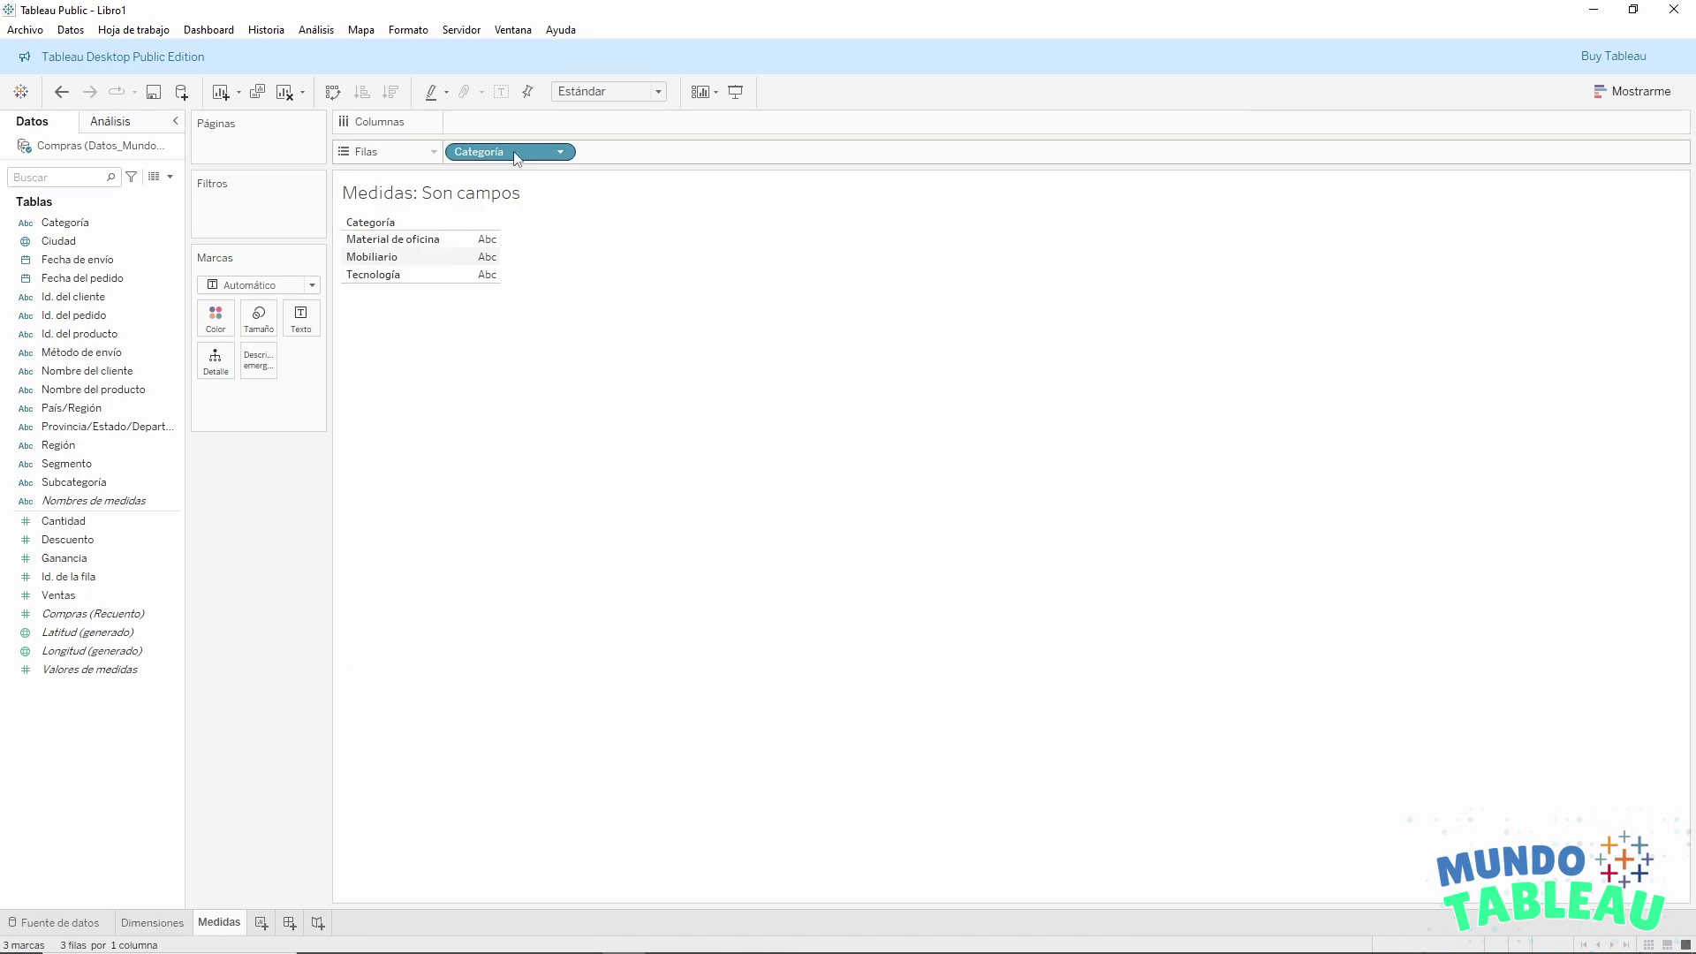
pyautogui.moveTo(518, 151); pyautogui.dragTo(293, 327)
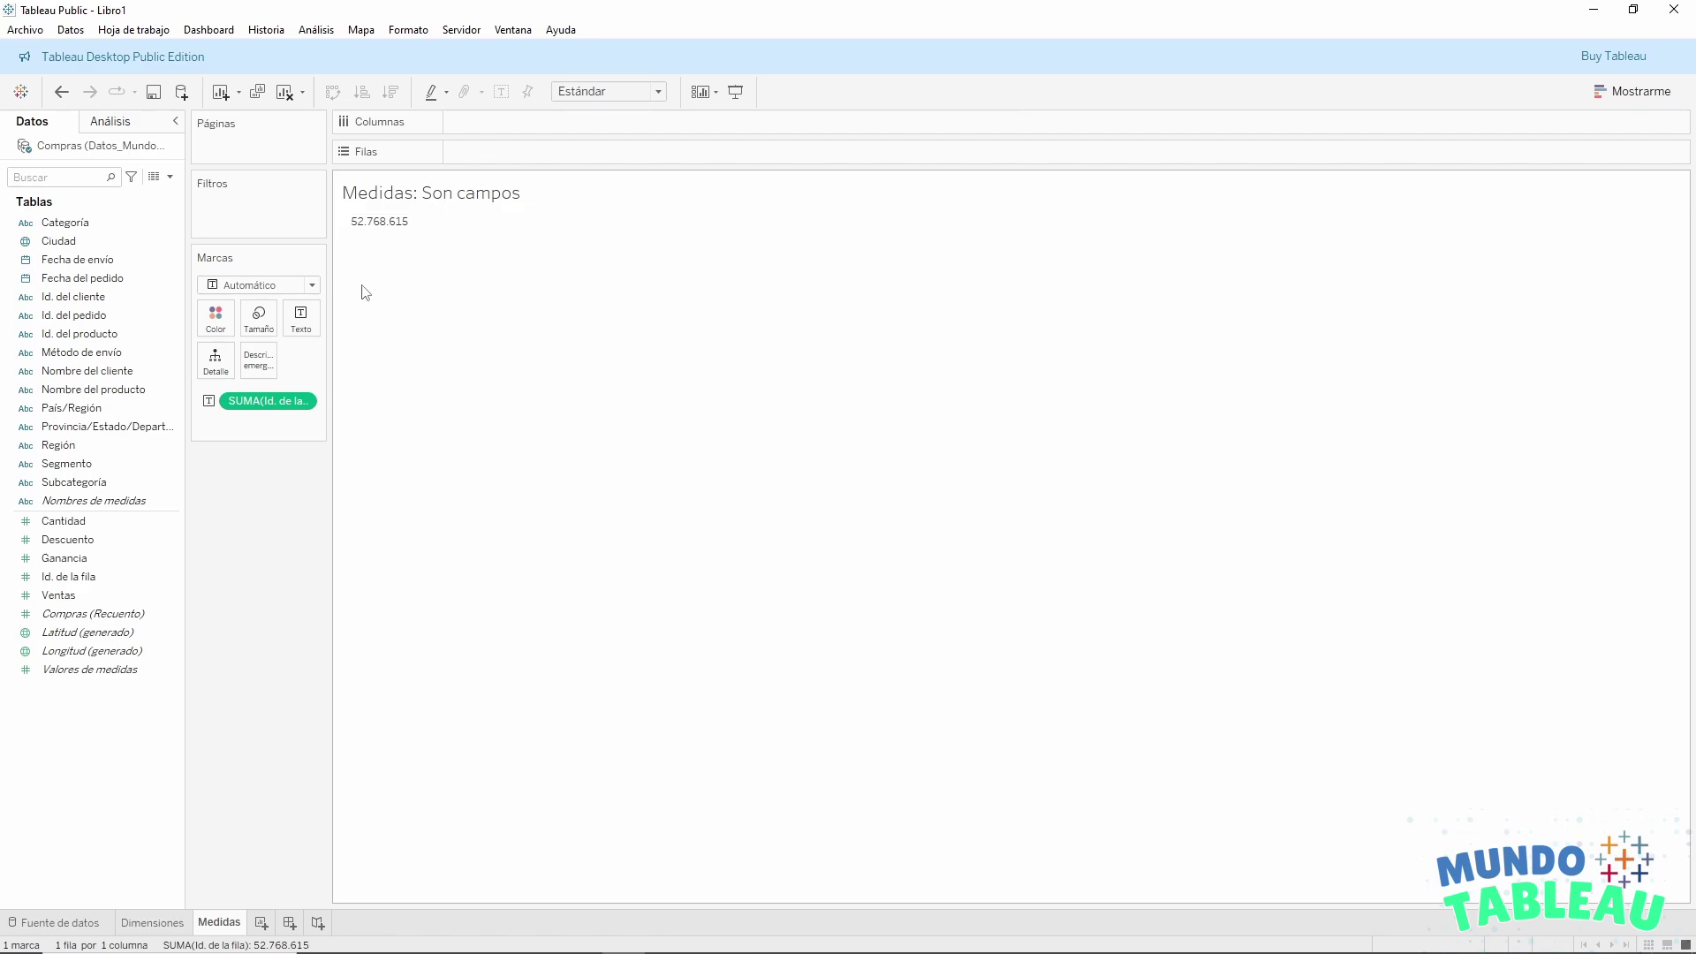
# Extend the Dimensiones worksheet's title to "Dimensiones: Son campos cualitativos".
pyautogui.click(171, 924)
pyautogui.doubleClick(510, 196)
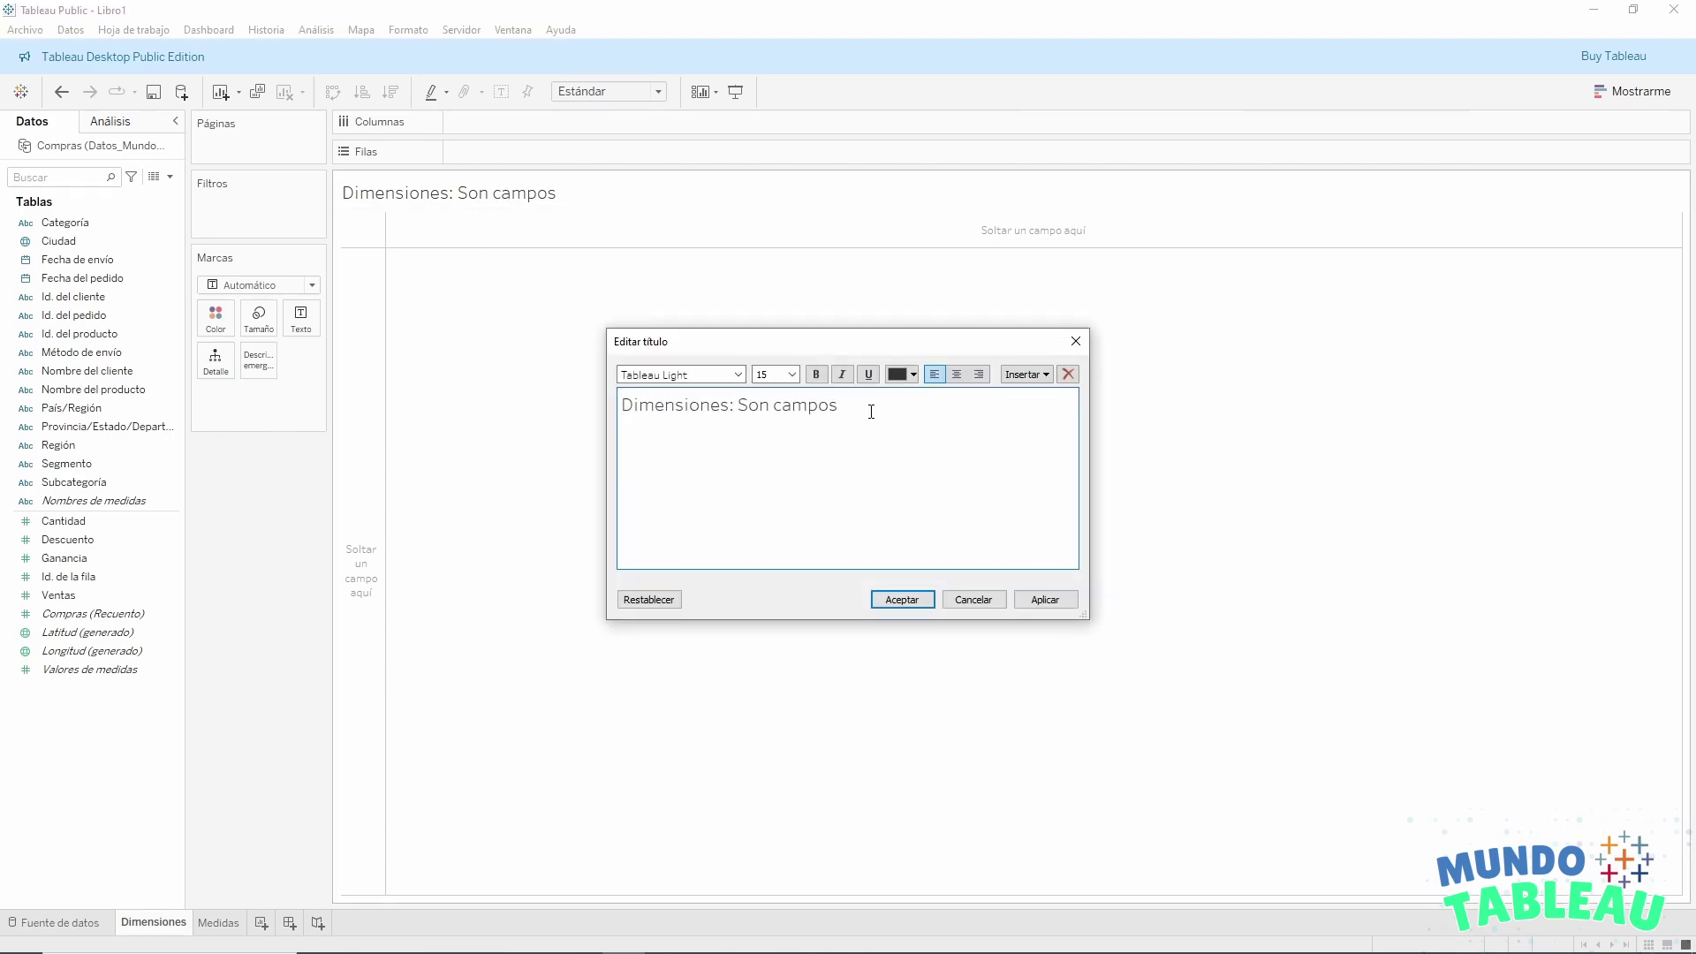
pyautogui.write('cualitativos')
pyautogui.click(902, 599)
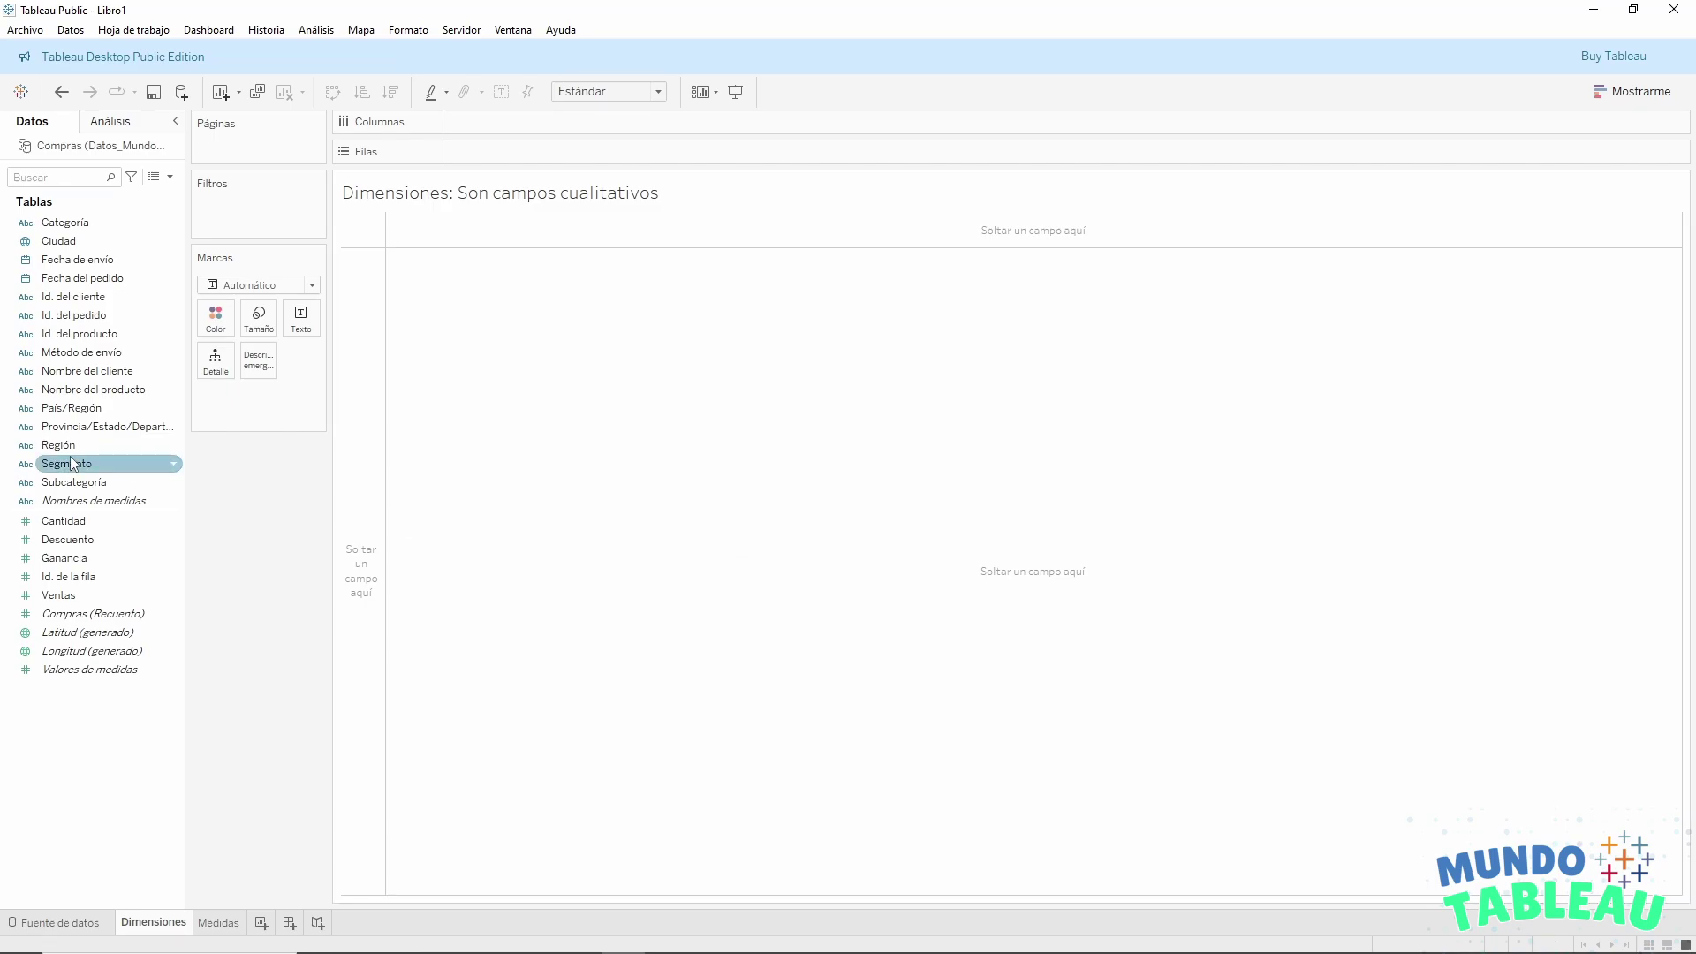
# Place Región in the rows of the Dimensiones worksheet, then replace it with Categoría.
pyautogui.moveTo(62, 445); pyautogui.dragTo(583, 152)
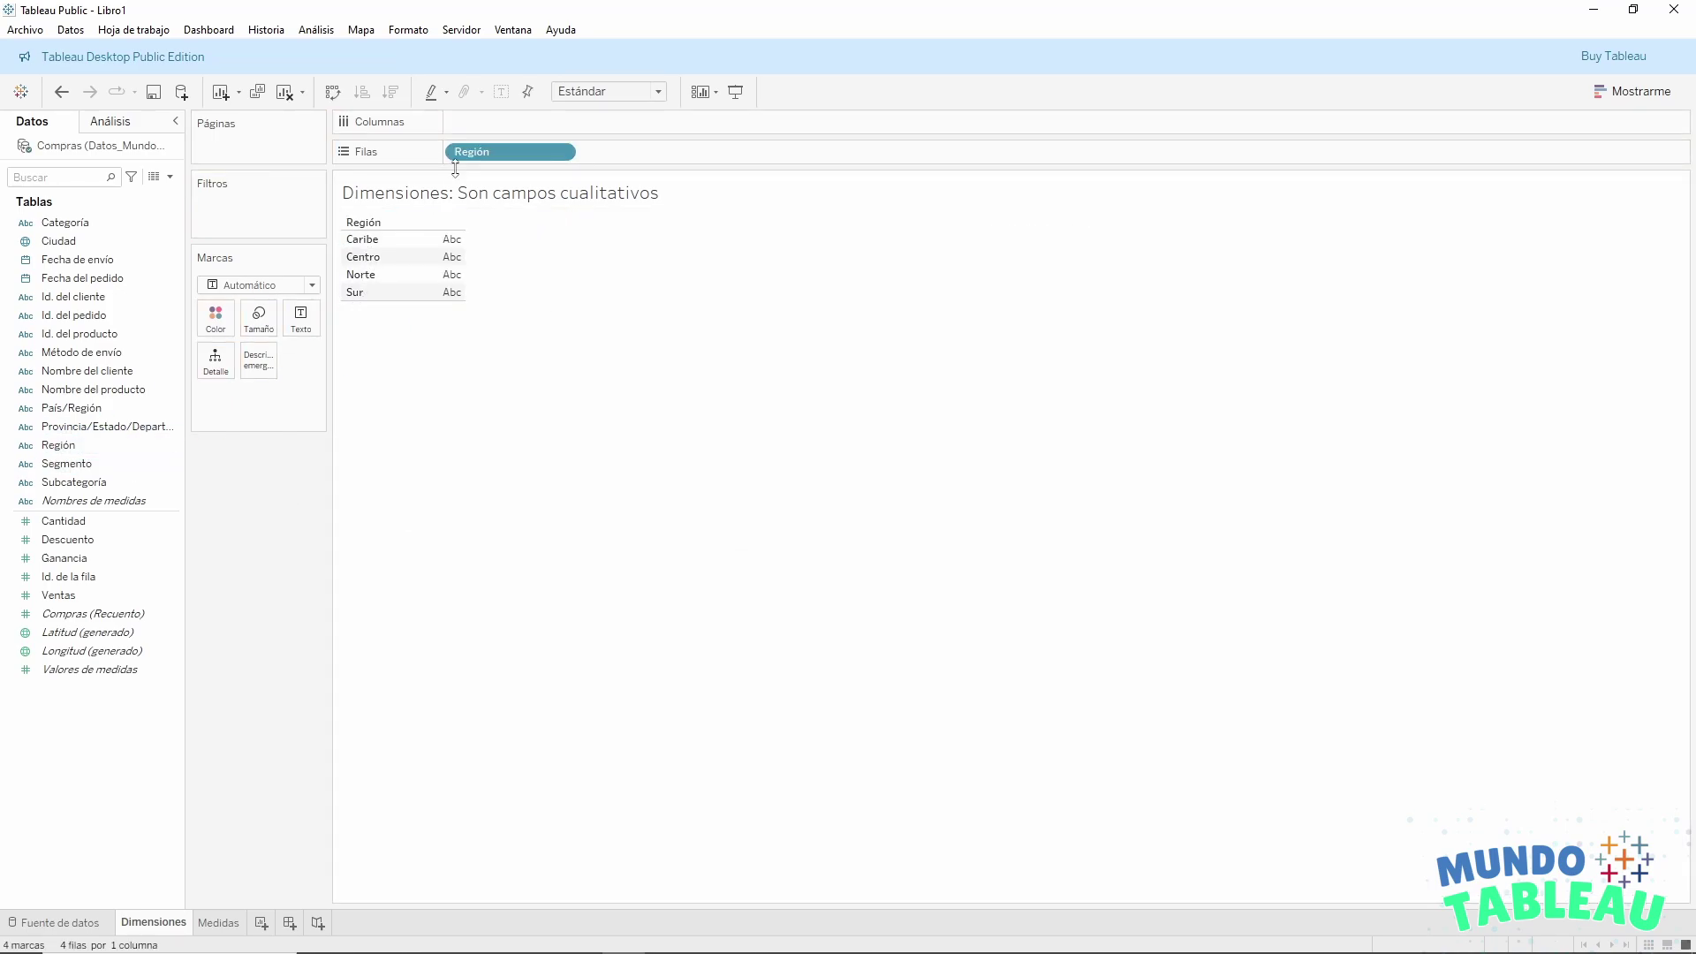
pyautogui.moveTo(477, 152); pyautogui.dragTo(528, 152)
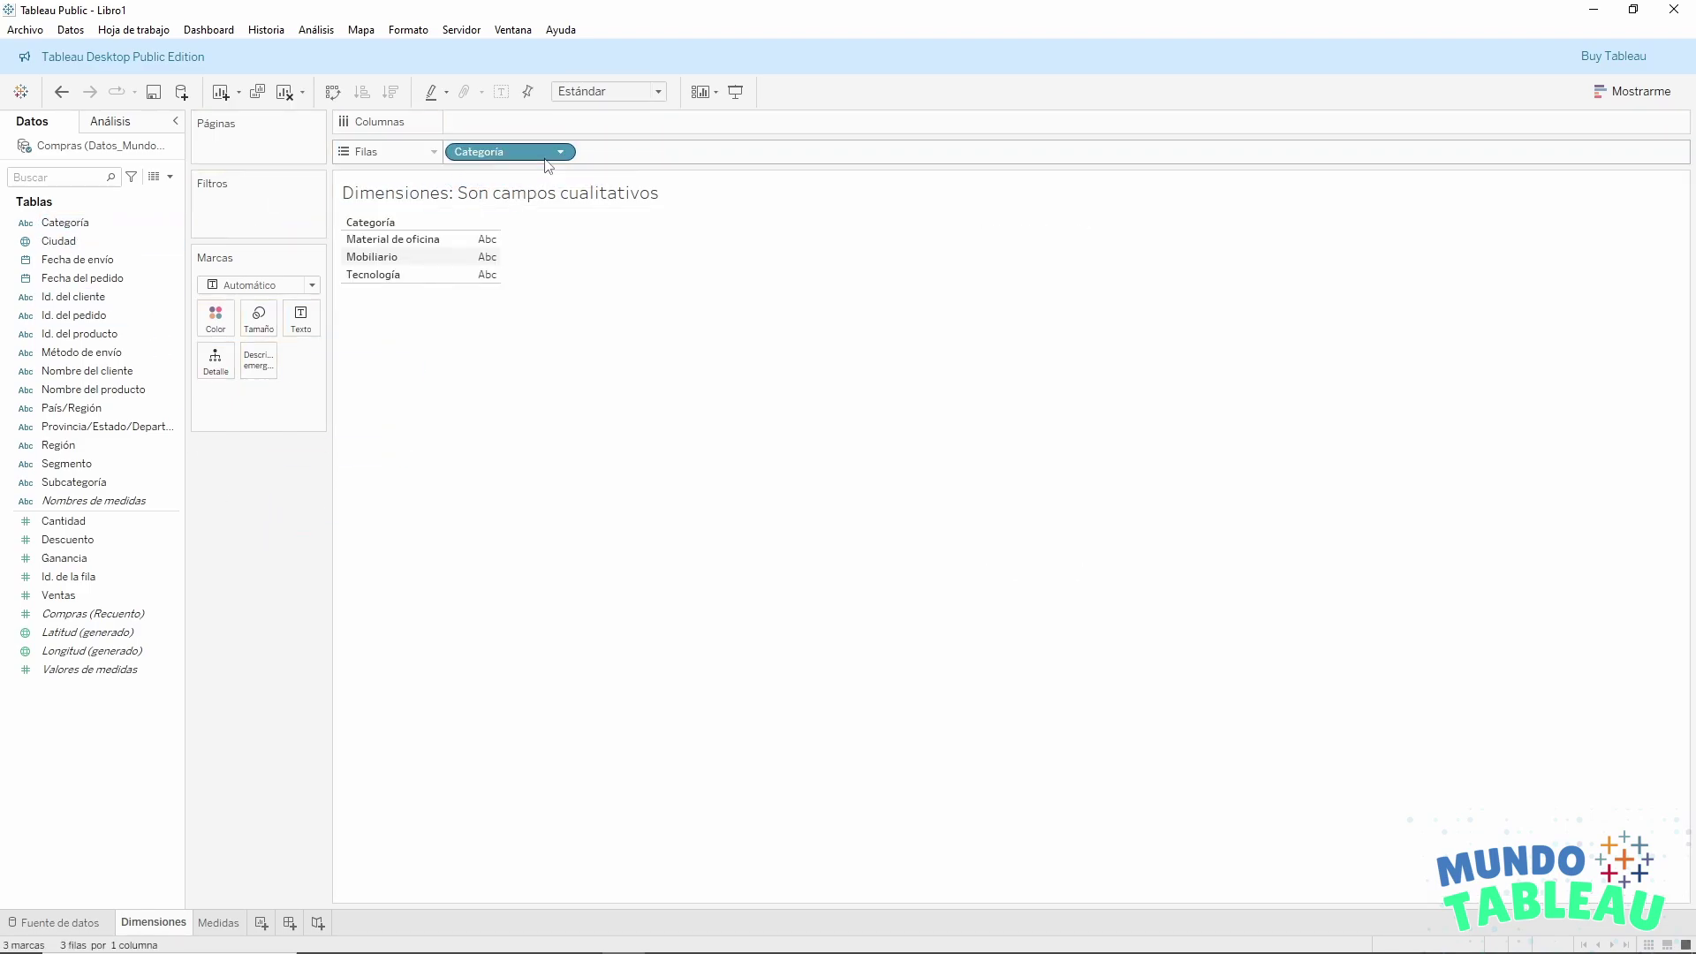
# Extend the Medidas worksheet's title to "Medidas: Son campos cuantitativos".
pyautogui.click(218, 922)
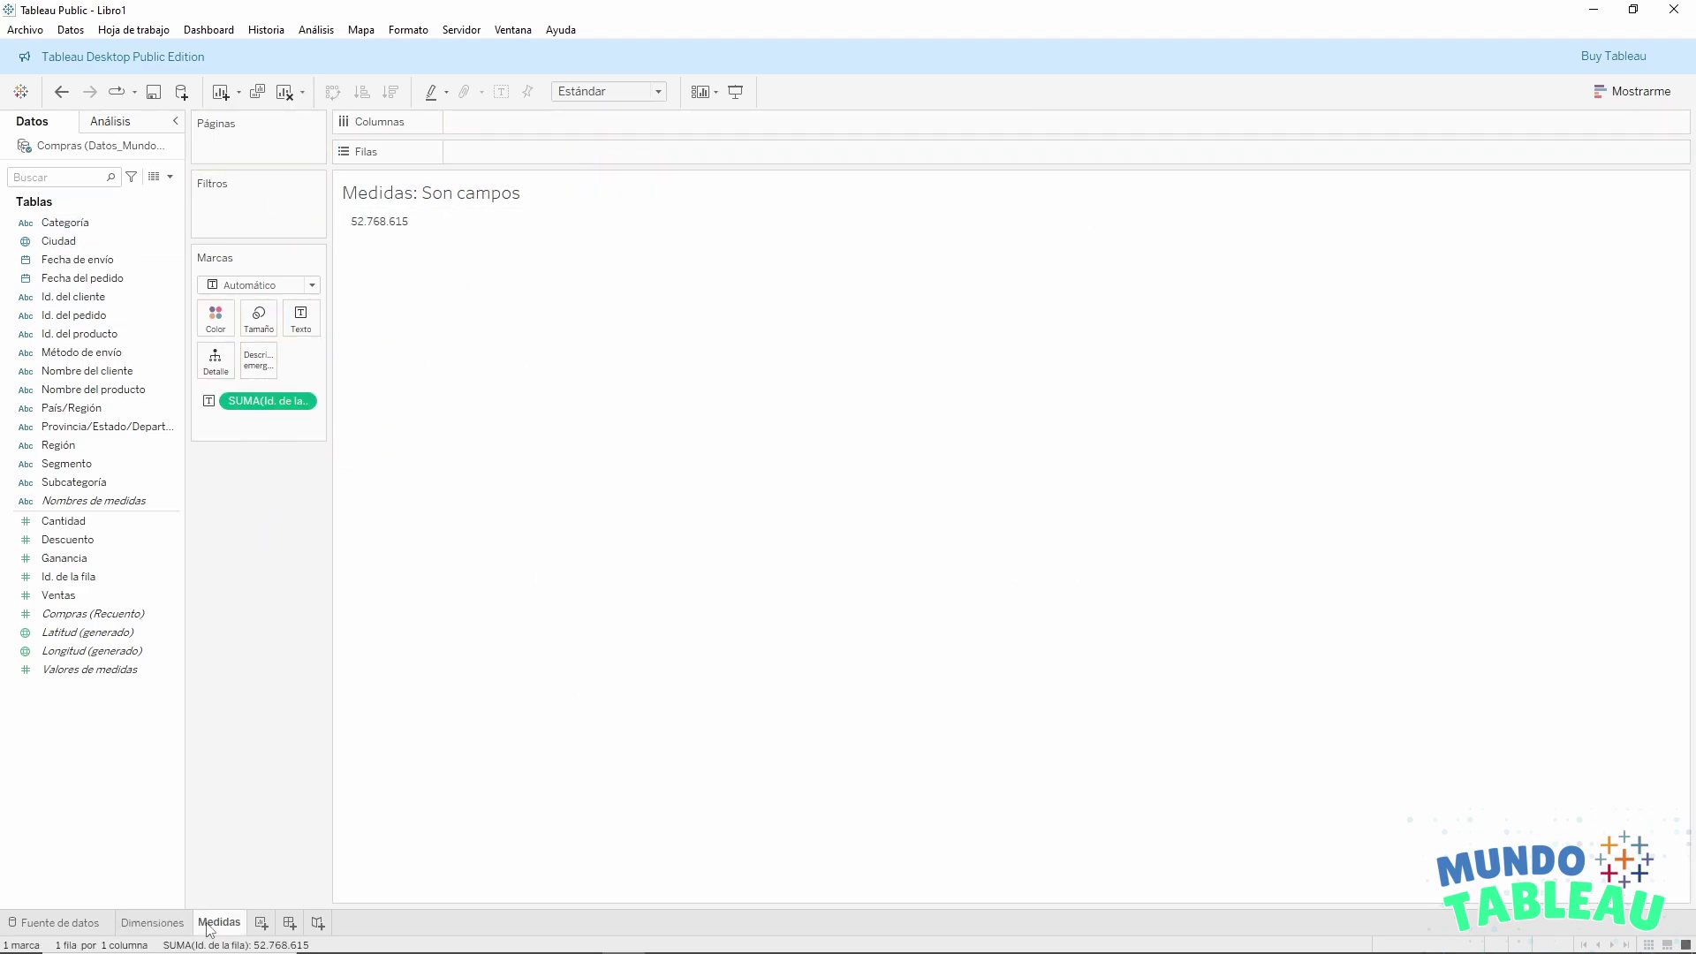
pyautogui.doubleClick(429, 193)
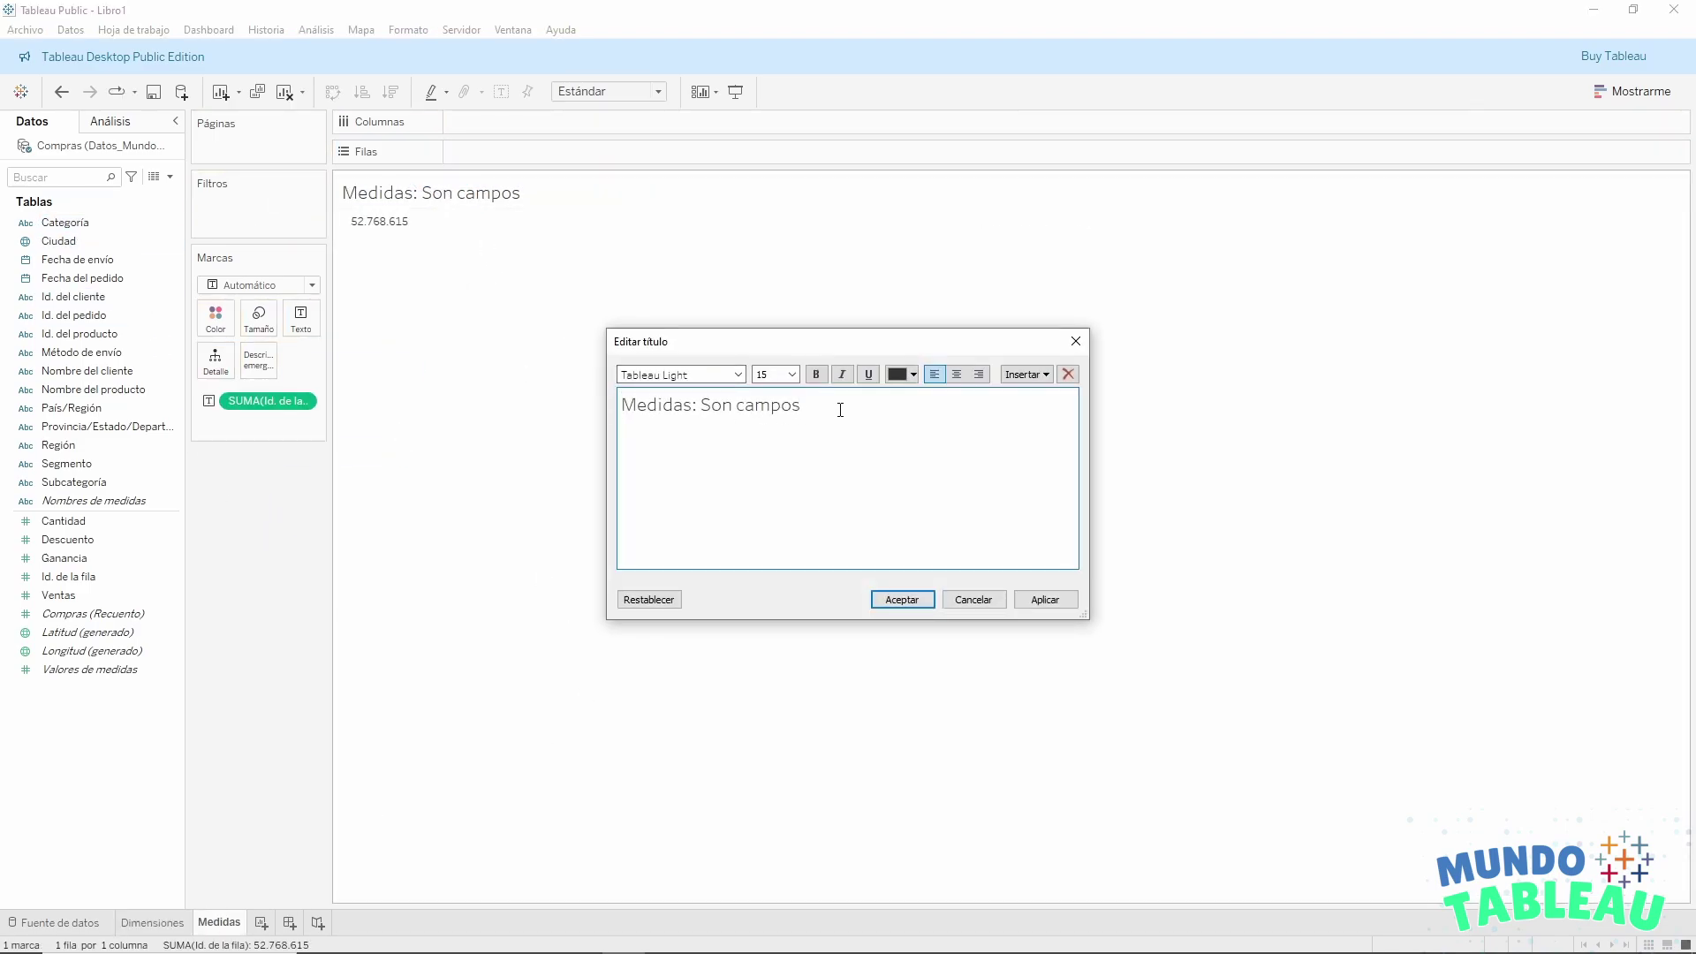
pyautogui.write('cuantitativos')
pyautogui.click(926, 604)
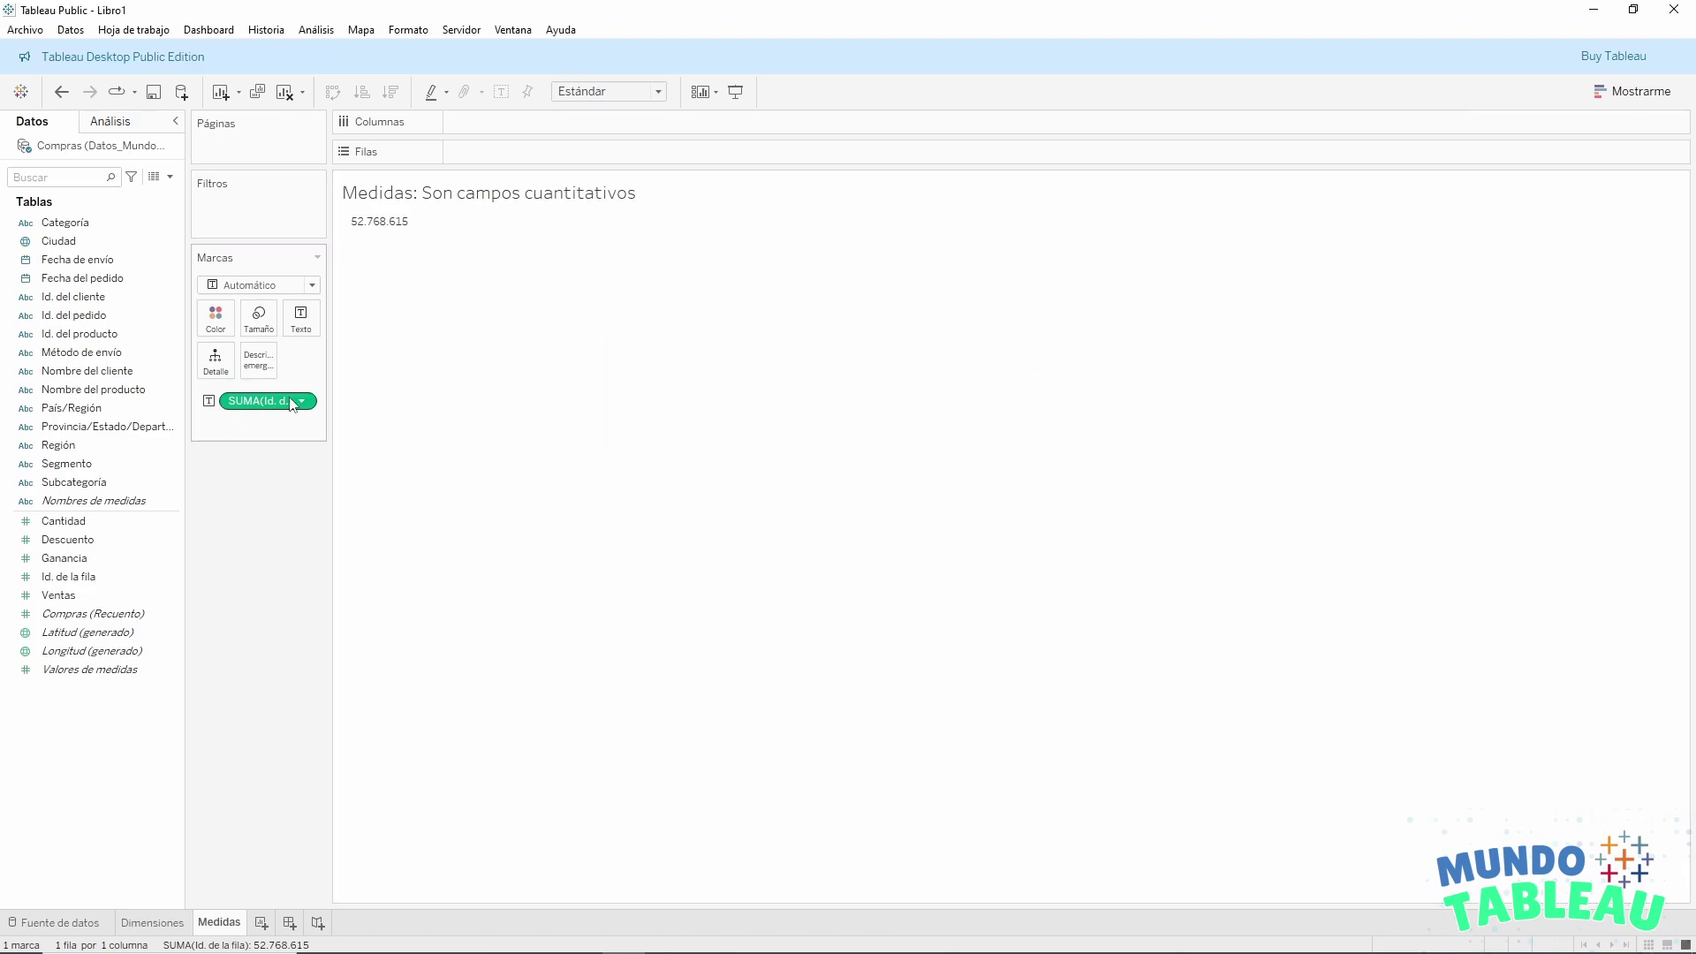
# Remove Id. de la fila from the Medidas worksheet's marks and show Ganancia as text instead.
pyautogui.moveTo(382, 231)
pyautogui.moveTo(283, 401); pyautogui.dragTo(294, 799)
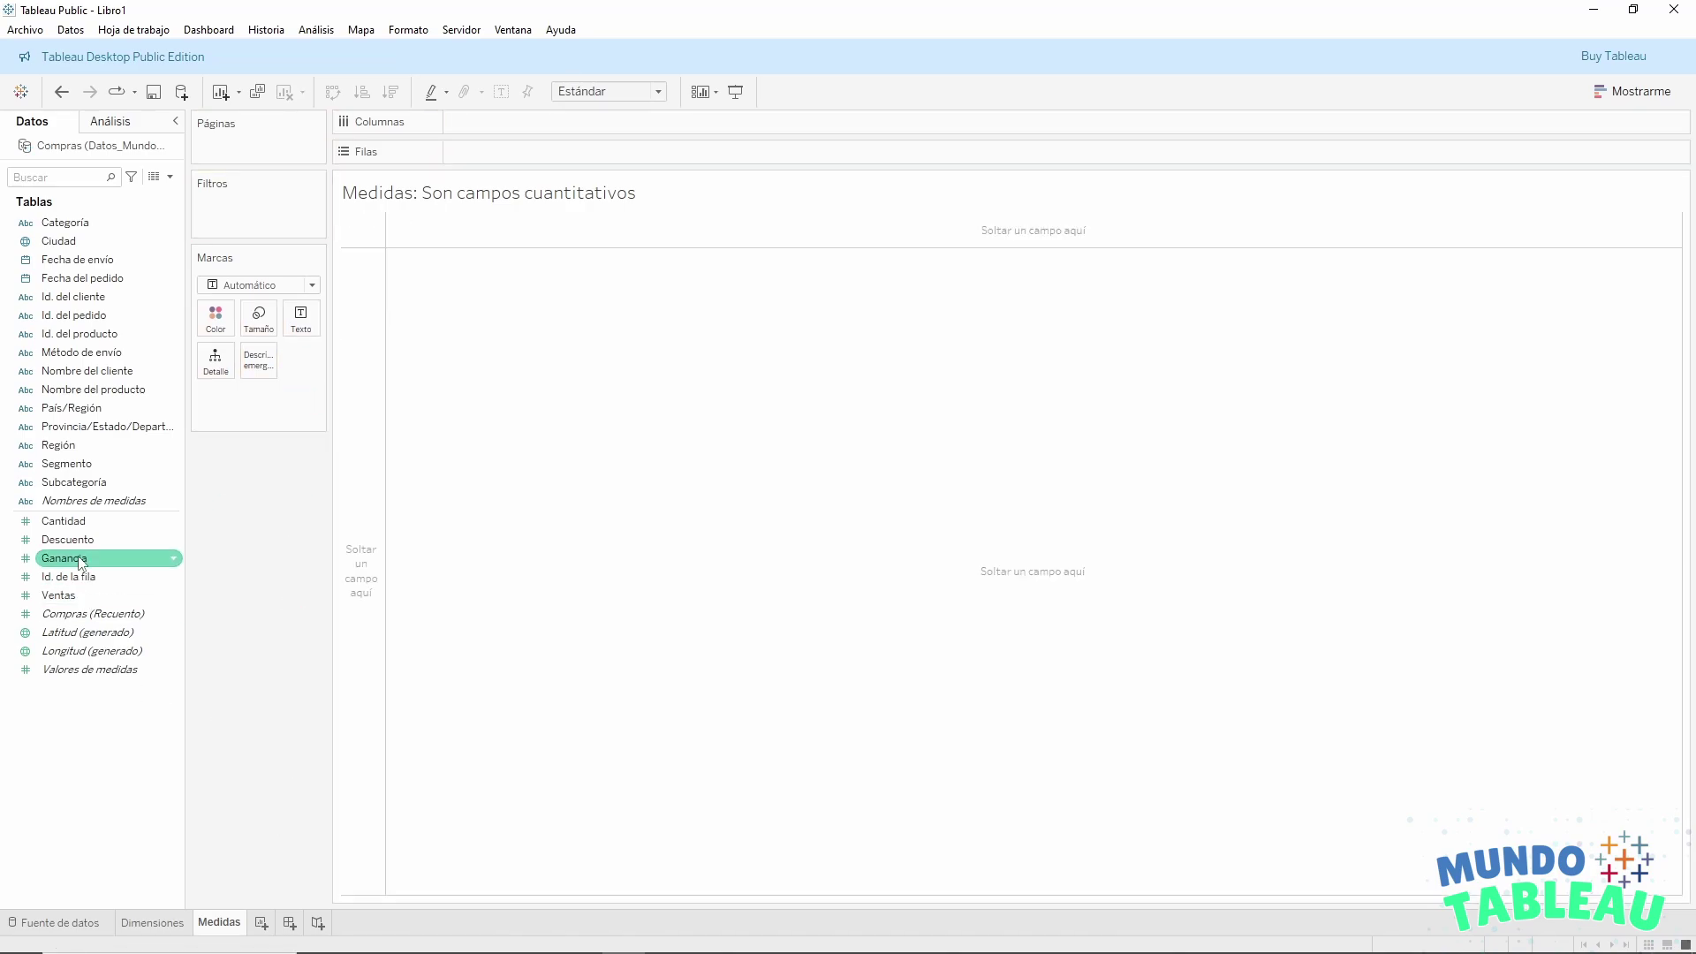
pyautogui.moveTo(67, 560); pyautogui.dragTo(300, 316)
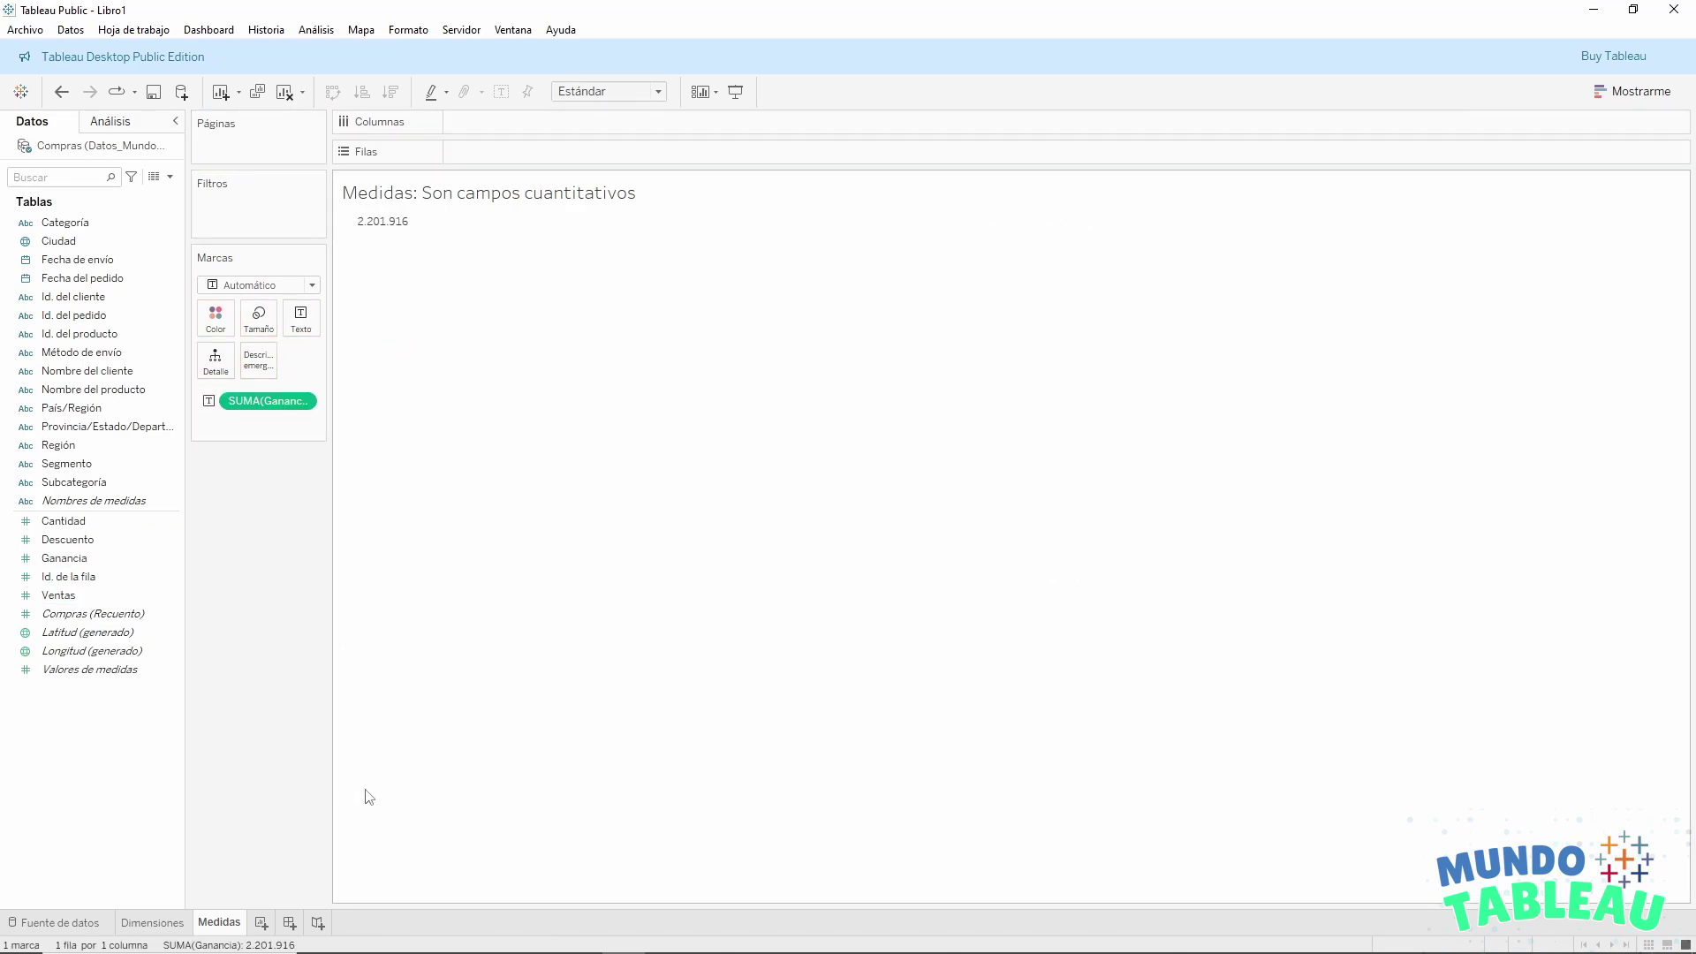
# Review the Dimensiones worksheet and return to the data source to examine the columns of the Compras table.
pyautogui.click(164, 924)
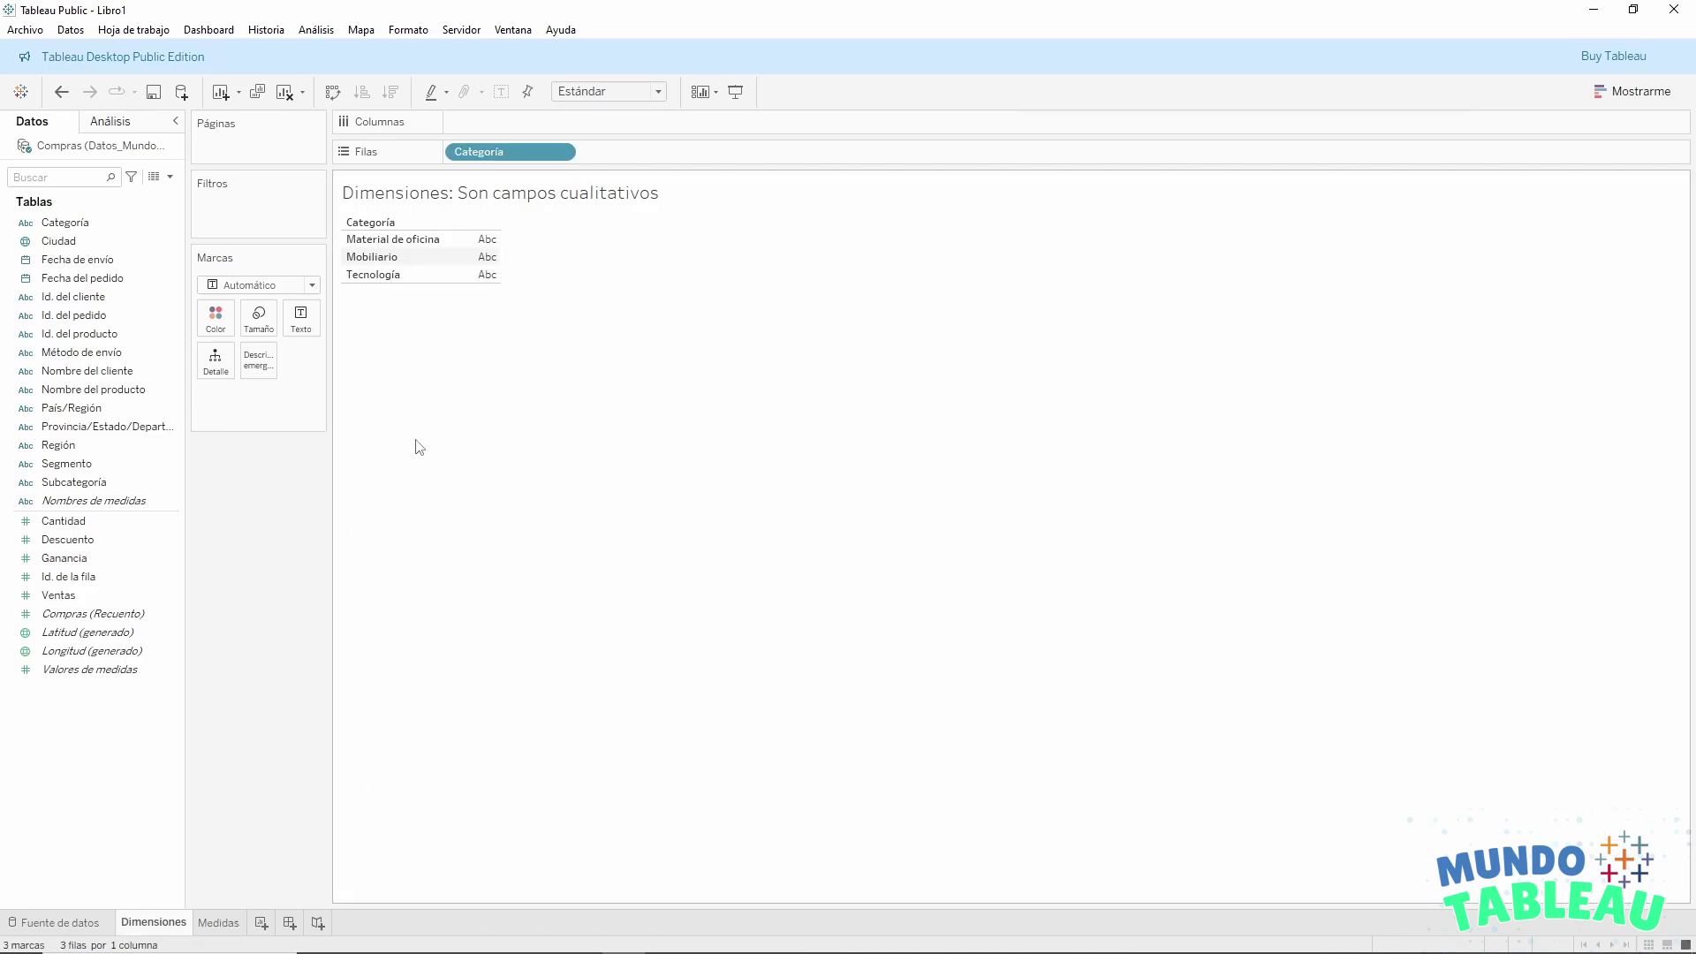
pyautogui.click(62, 922)
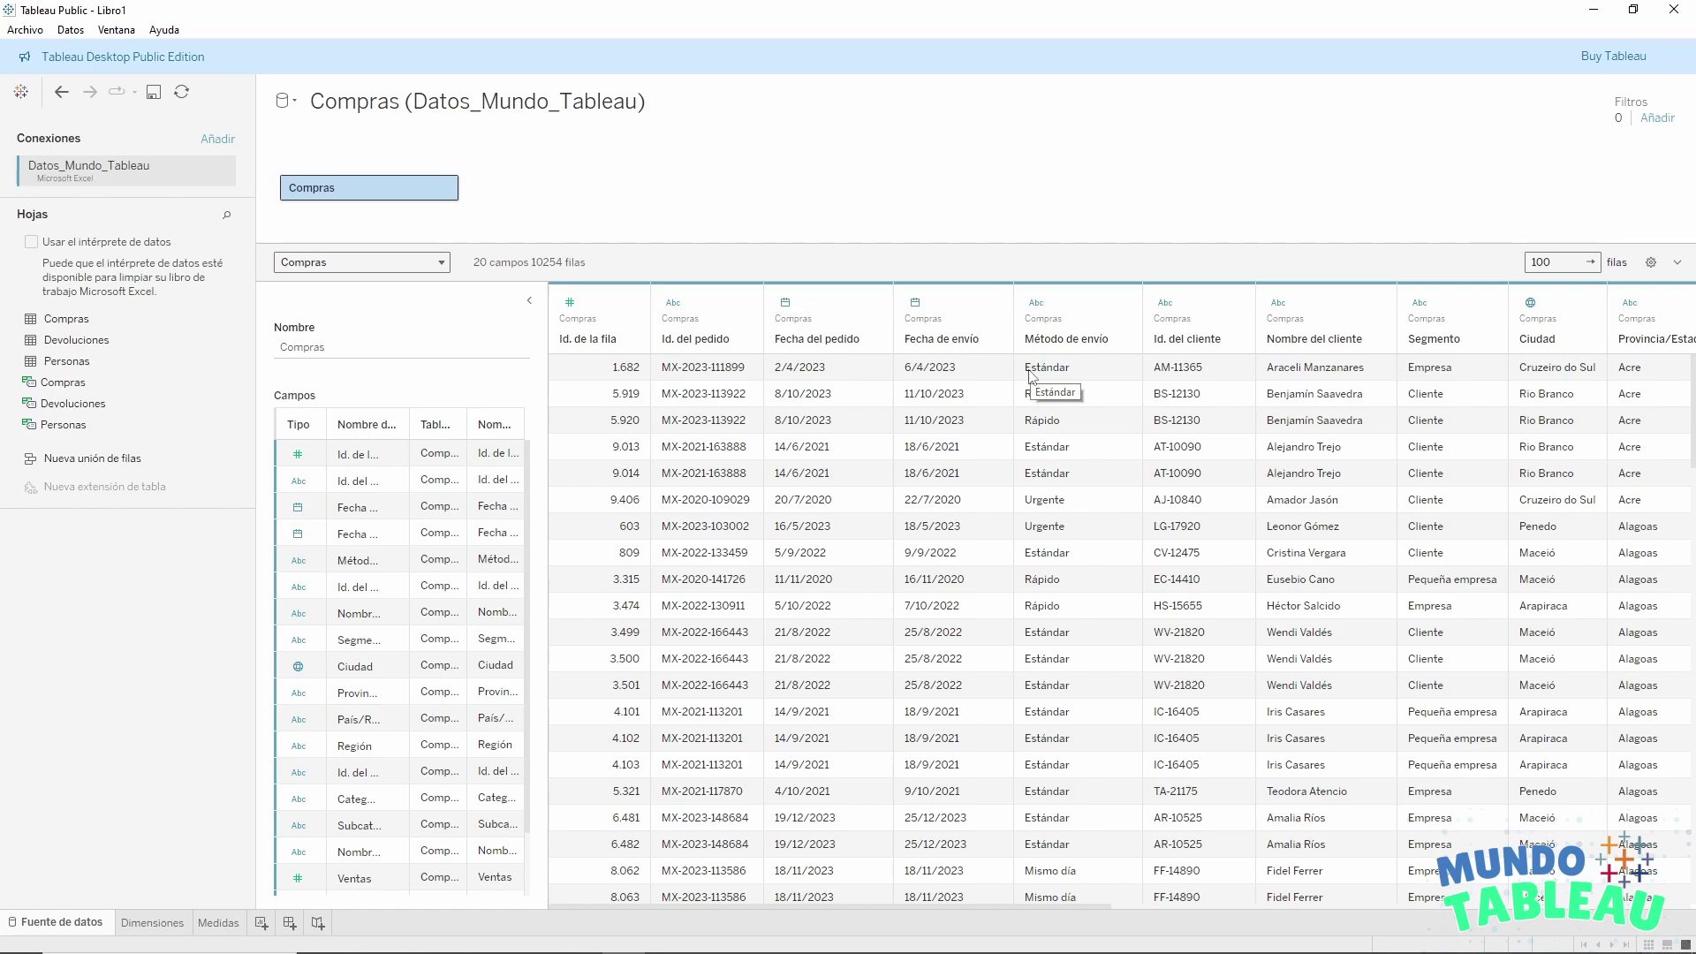
# Collapse the table details and rename the País/Región column of the Compras table to País.
pyautogui.click(529, 301)
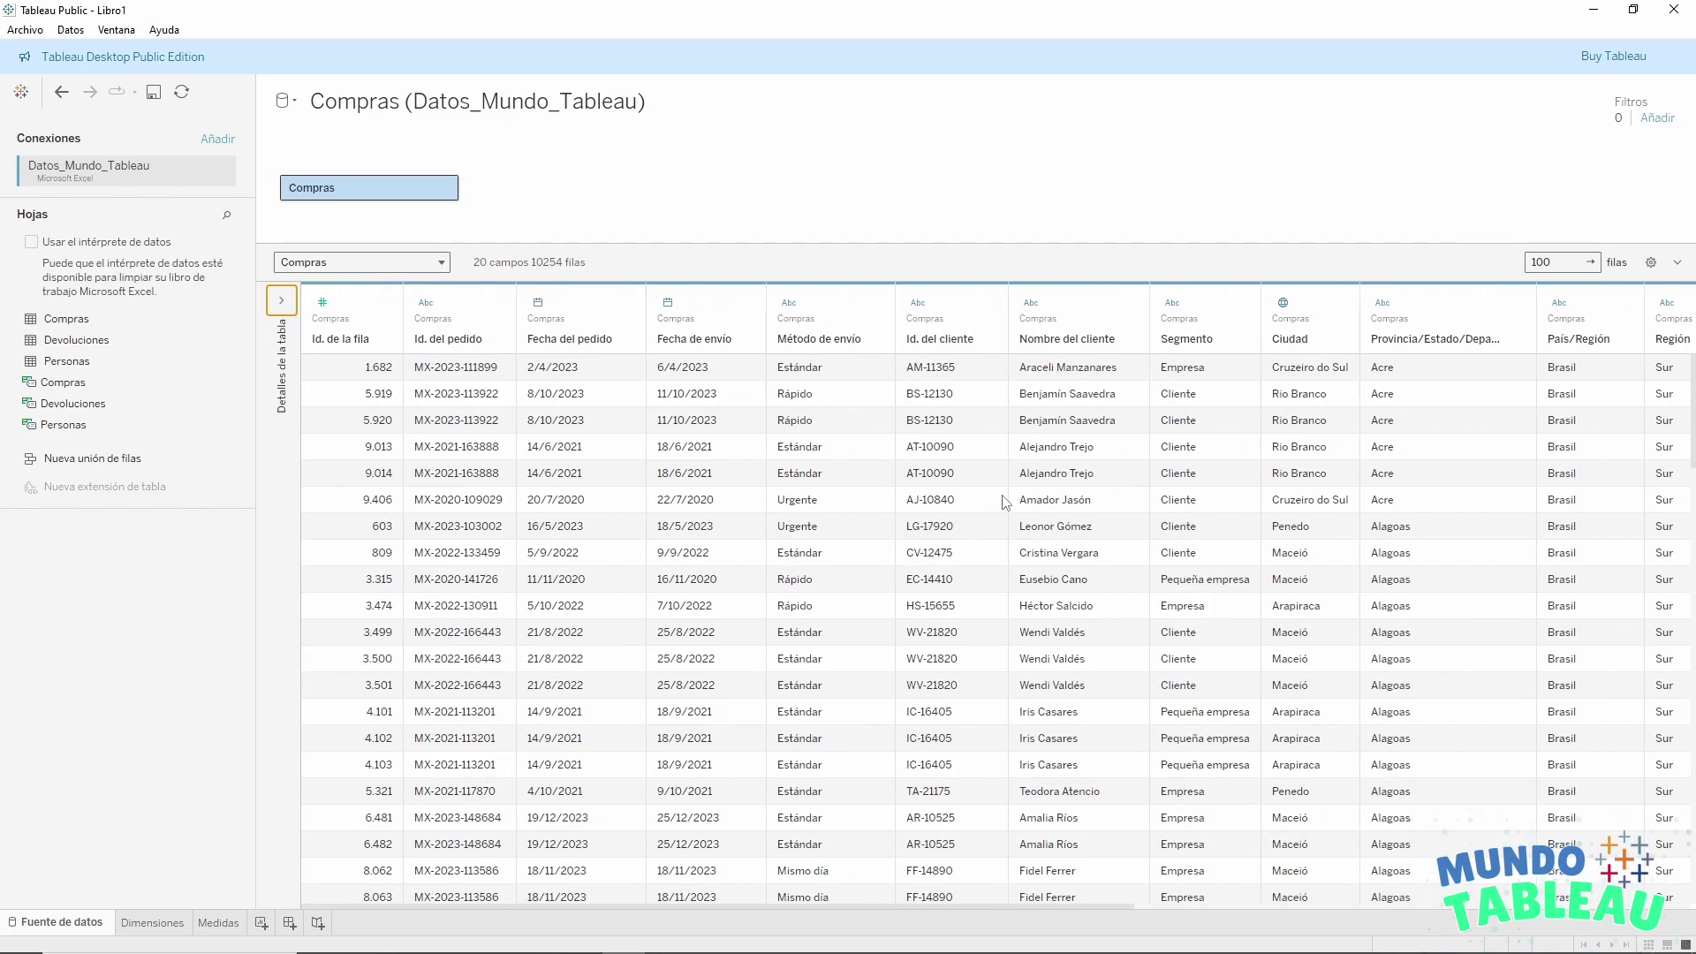
pyautogui.moveTo(566, 908); pyautogui.dragTo(881, 913)
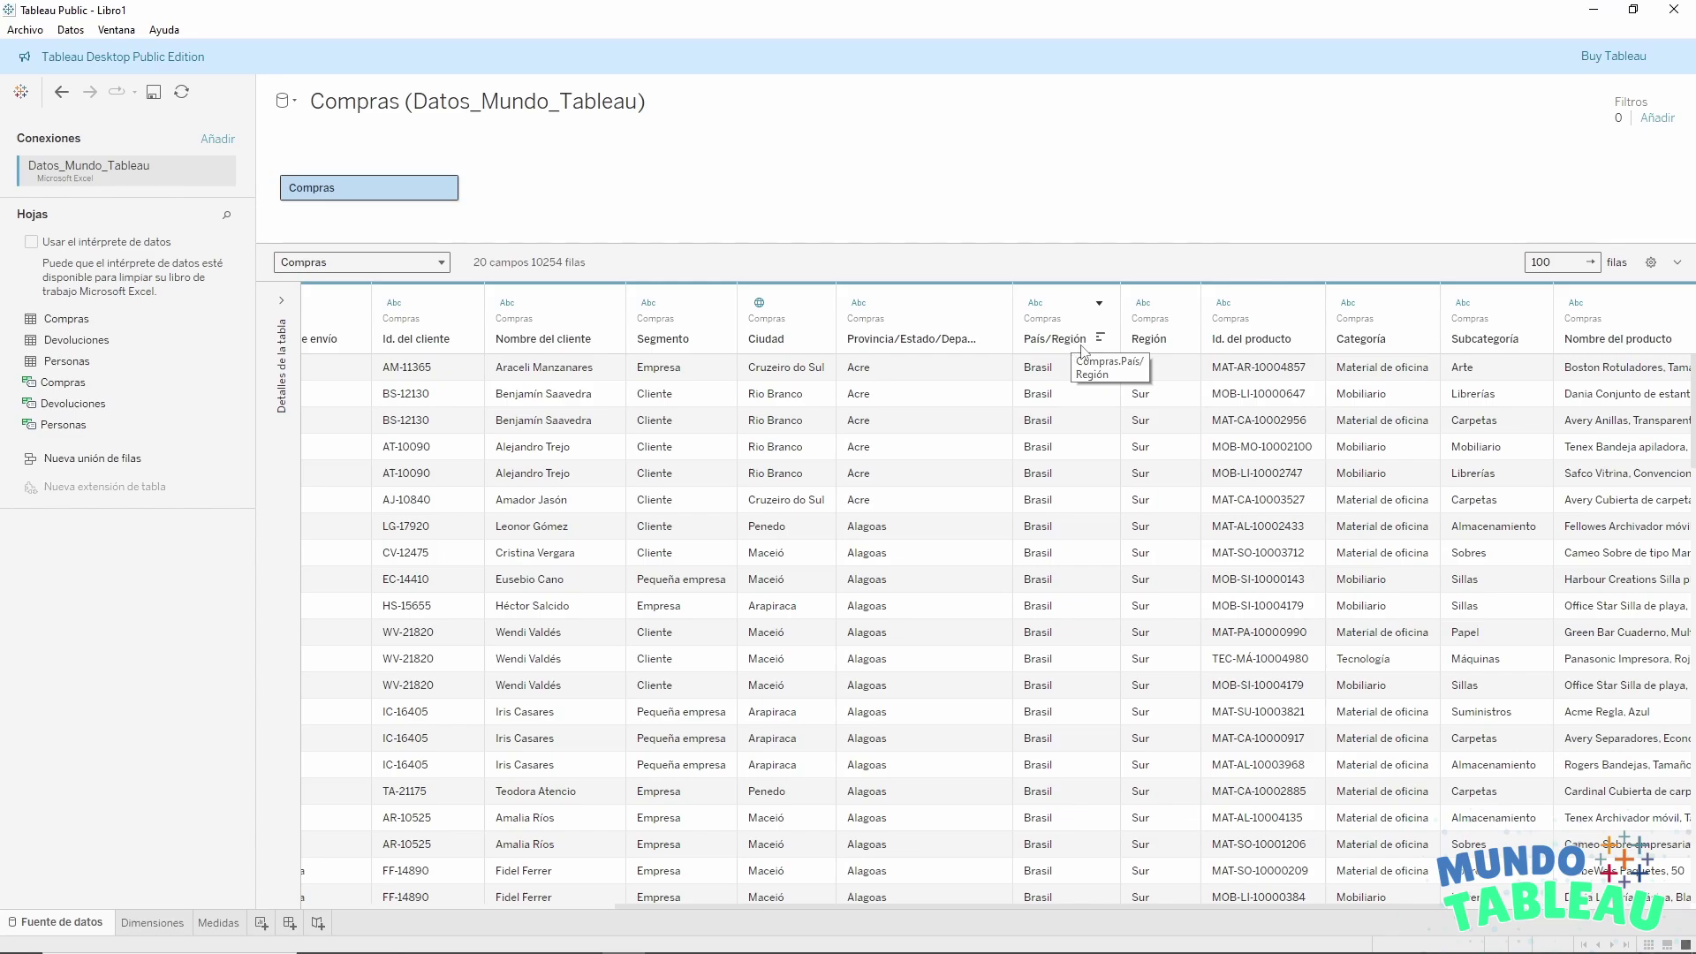
pyautogui.rightClick(1075, 347)
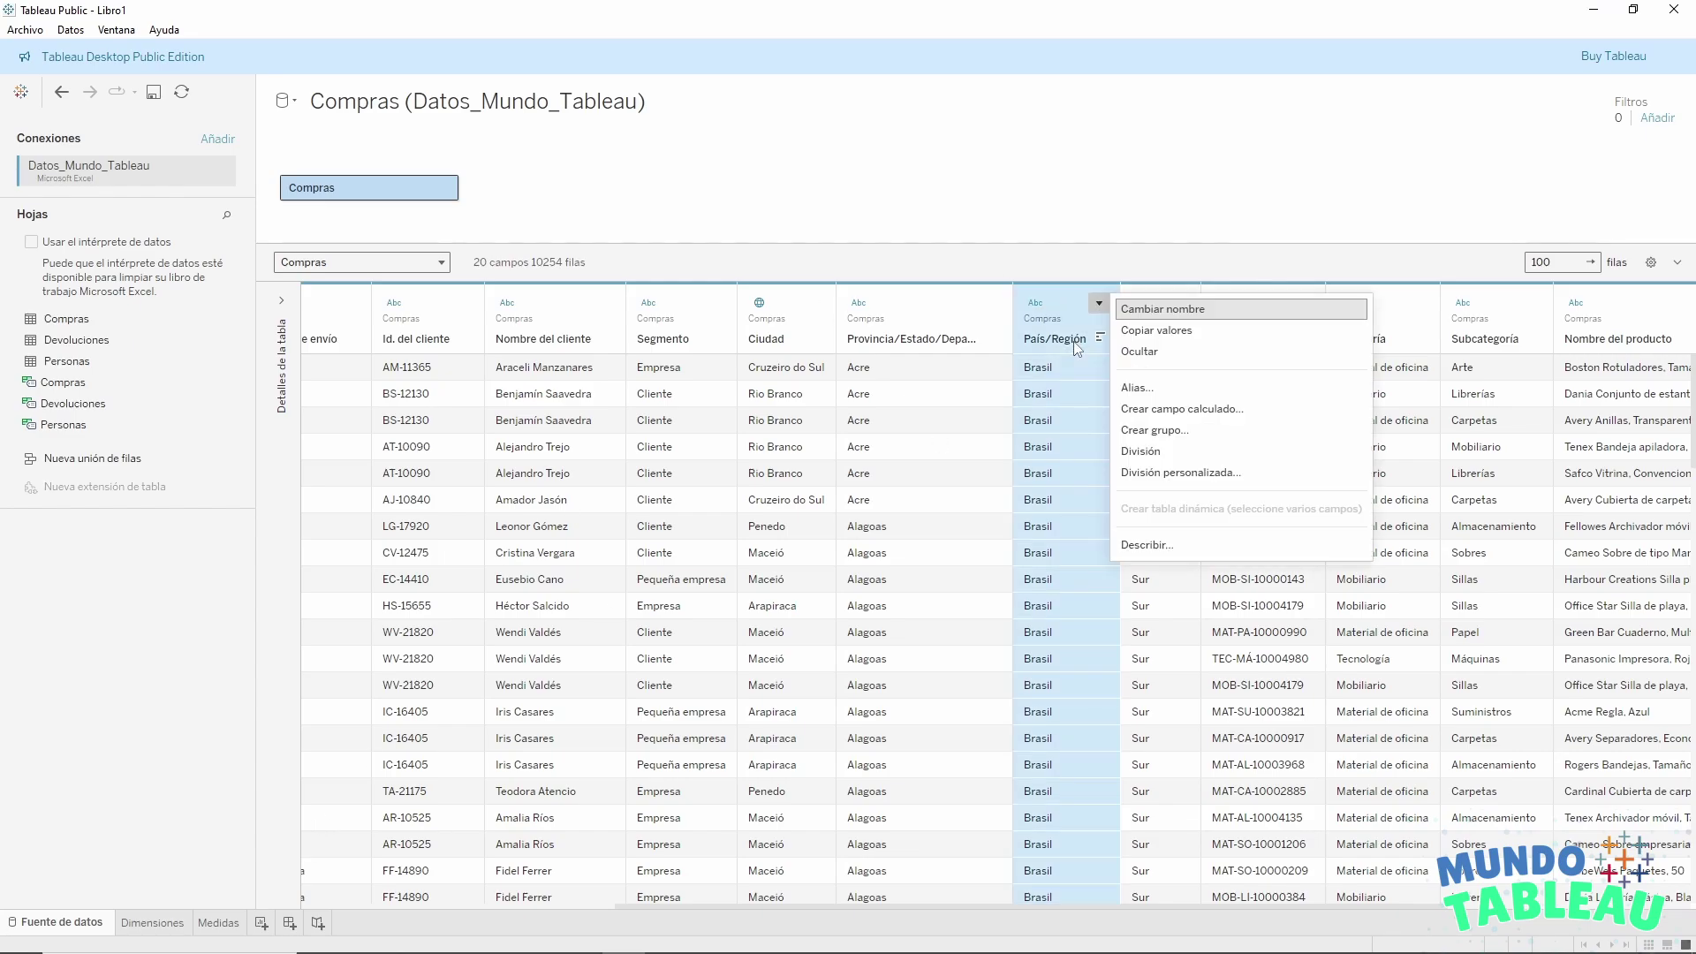
pyautogui.click(1159, 311)
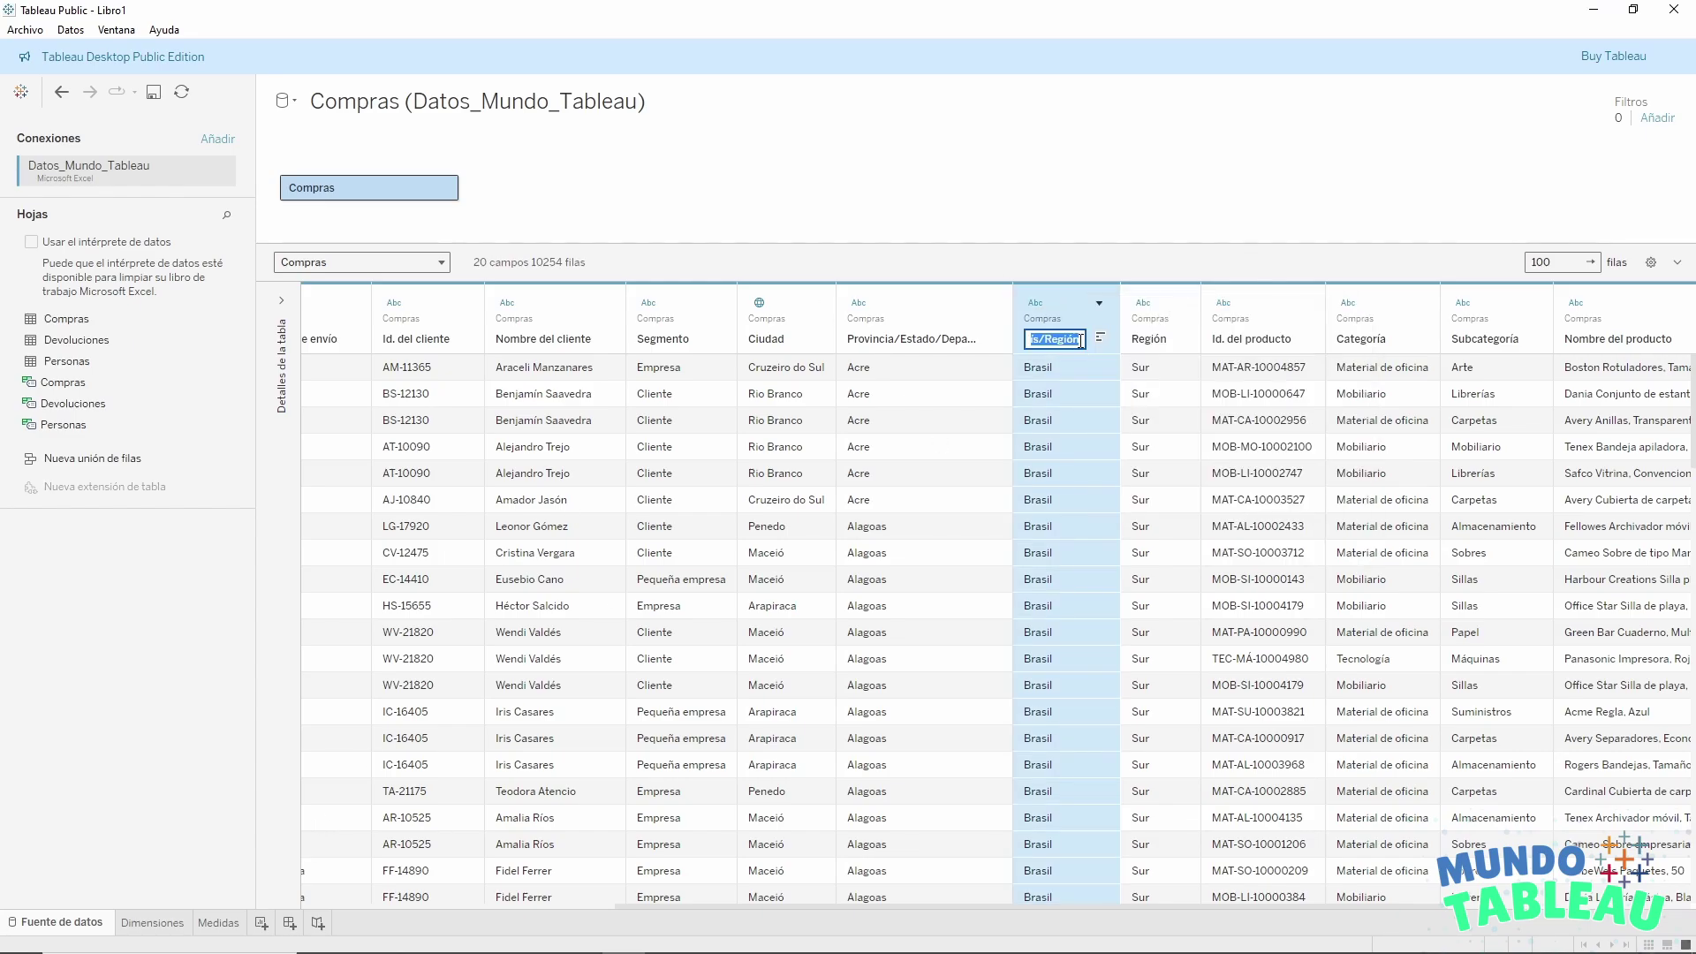
pyautogui.click(1081, 340)
pyautogui.press('BackSpace')
pyautogui.press('BackSpace')
pyautogui.press('BackSpace')
pyautogui.press('BackSpace')
pyautogui.press('BackSpace')
pyautogui.press('BackSpace')
pyautogui.press('BackSpace')
pyautogui.click(1063, 214)
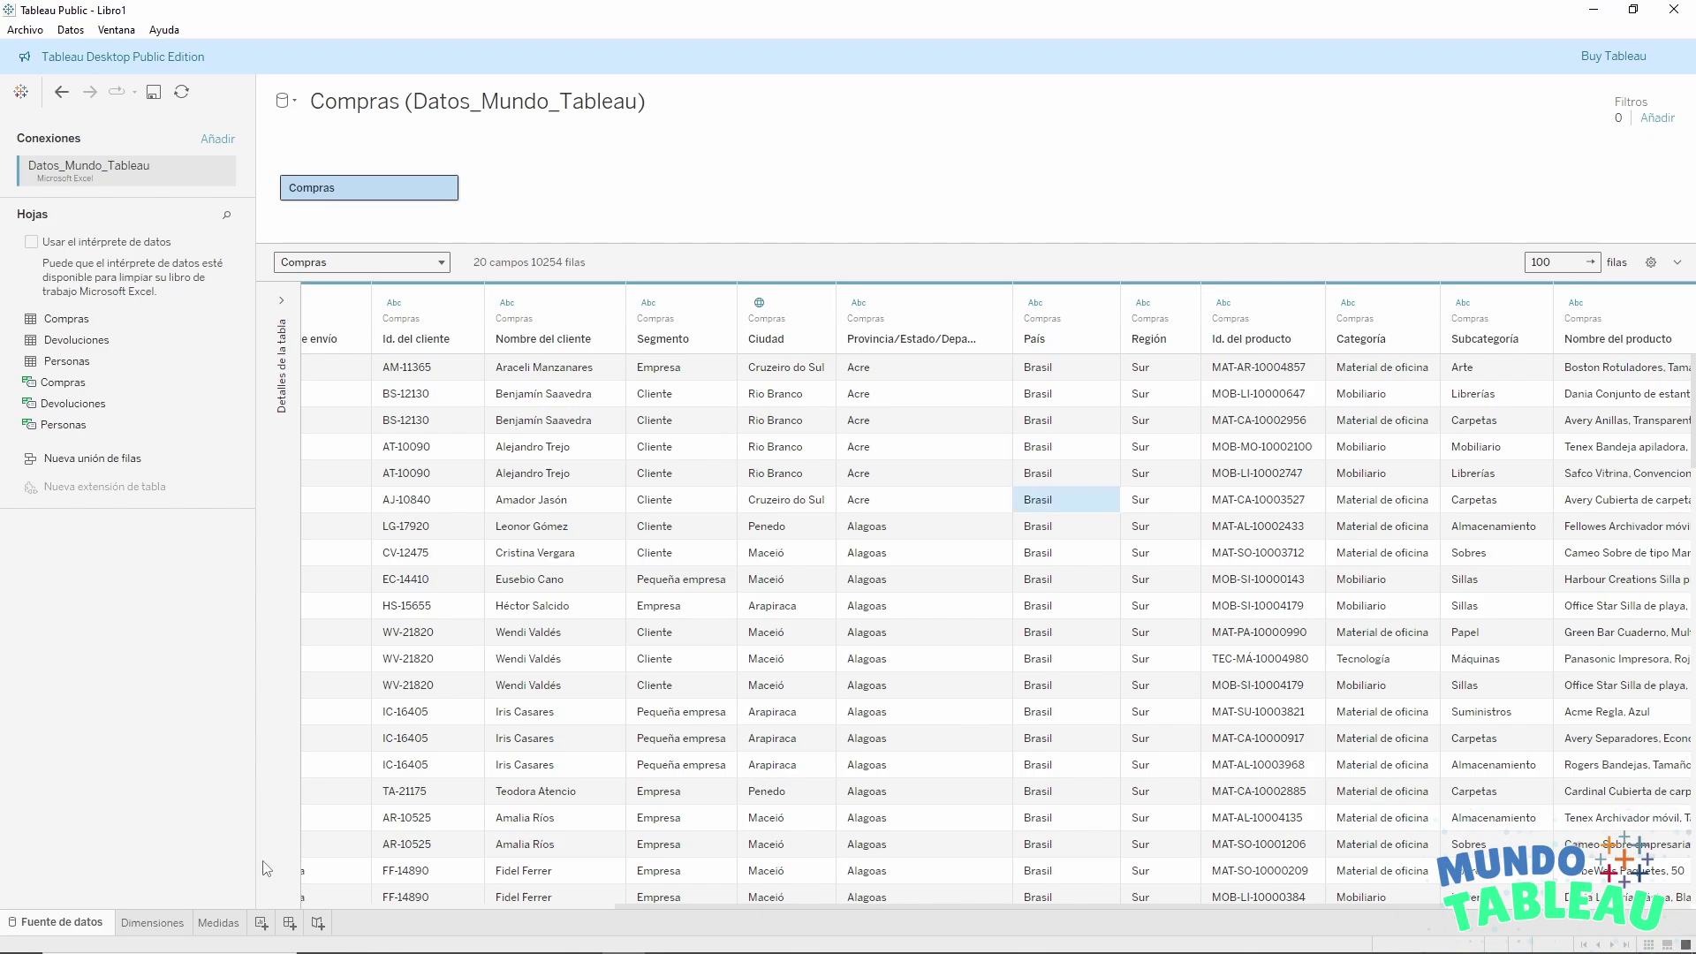
# Replace Categoría with País in the rows of the Dimensiones worksheet.
pyautogui.click(166, 923)
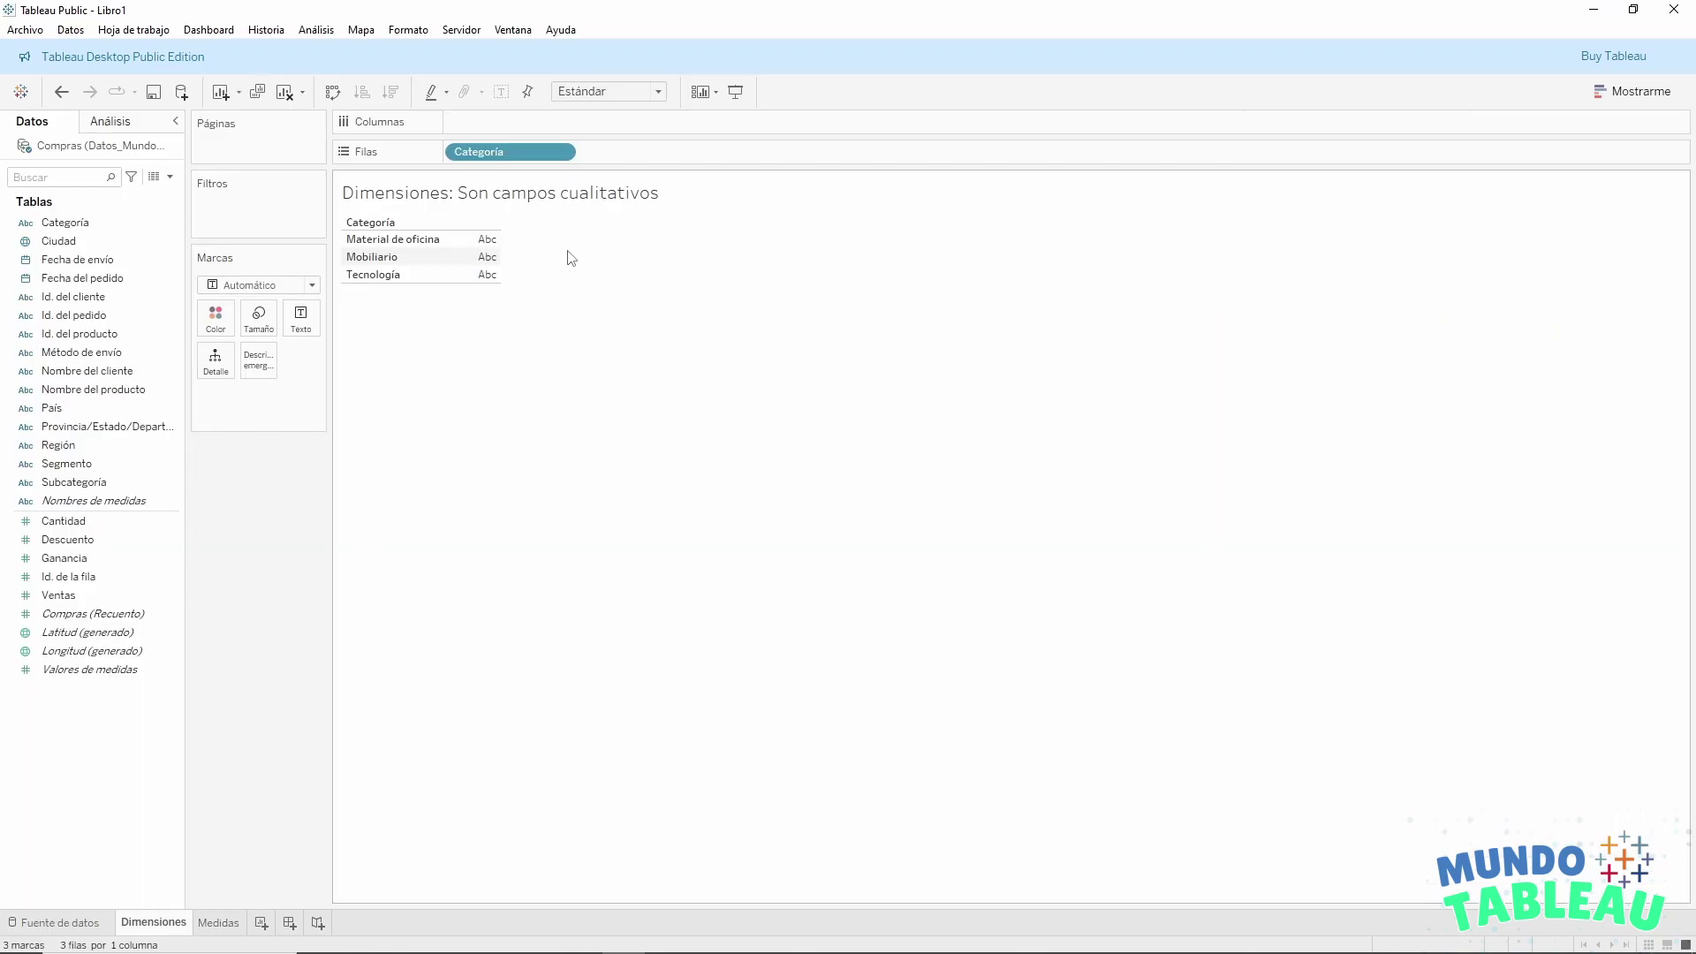
pyautogui.moveTo(511, 152); pyautogui.dragTo(234, 616)
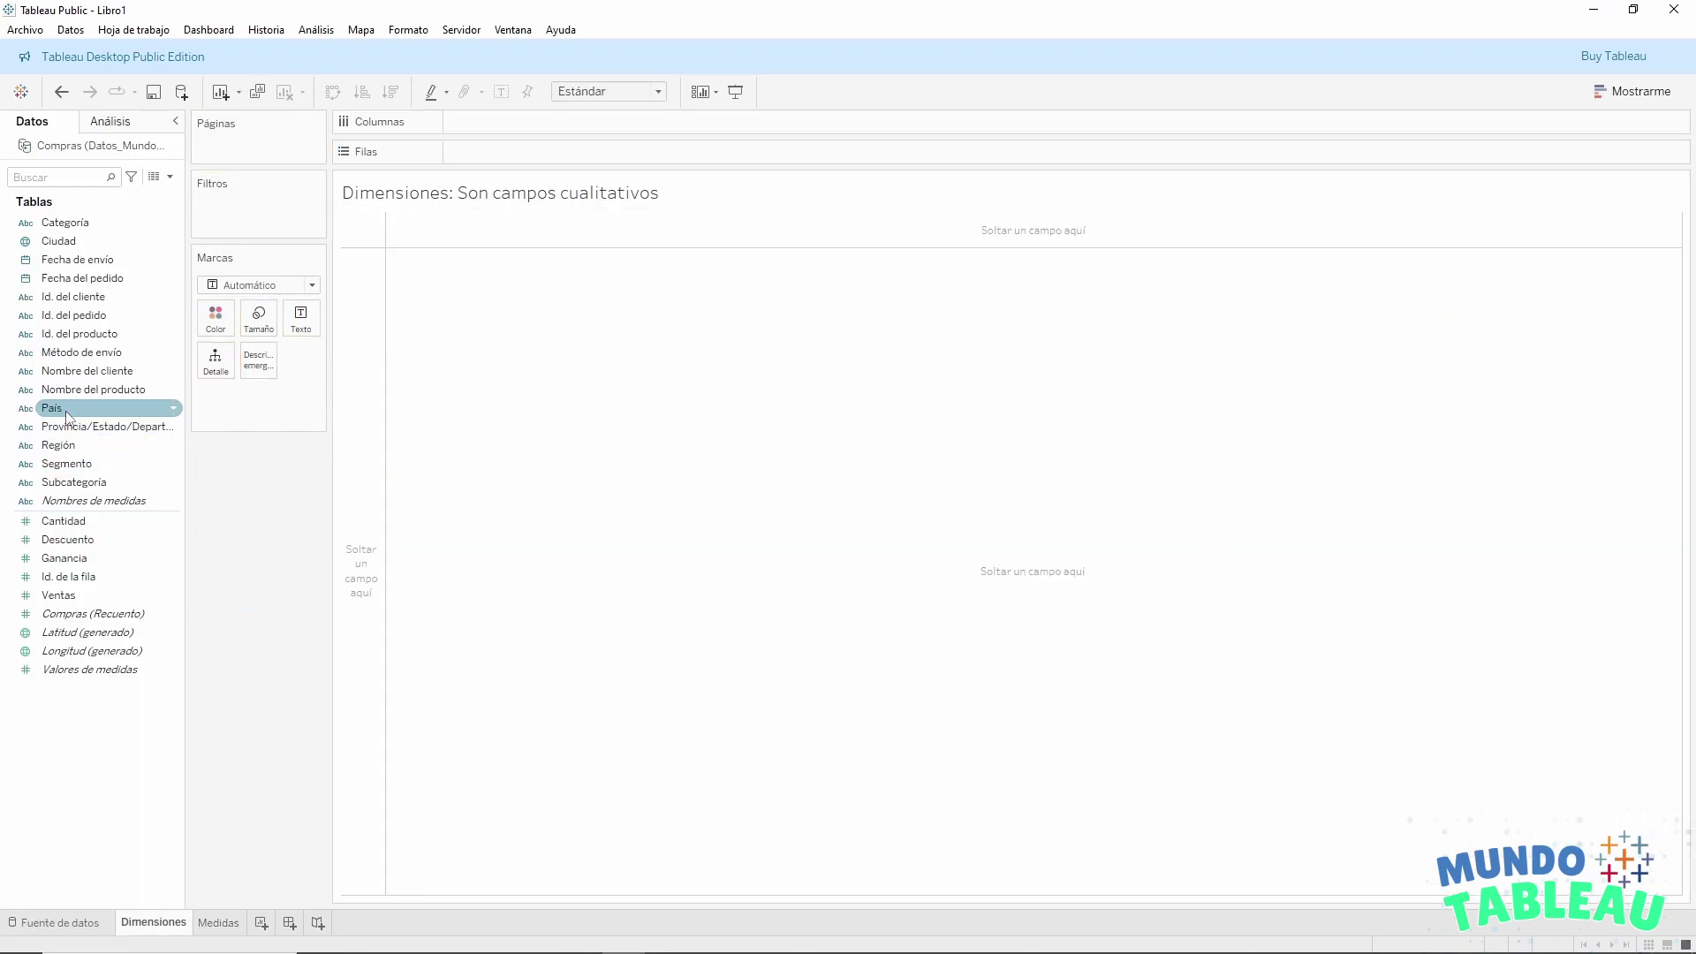
pyautogui.moveTo(65, 411); pyautogui.dragTo(495, 154)
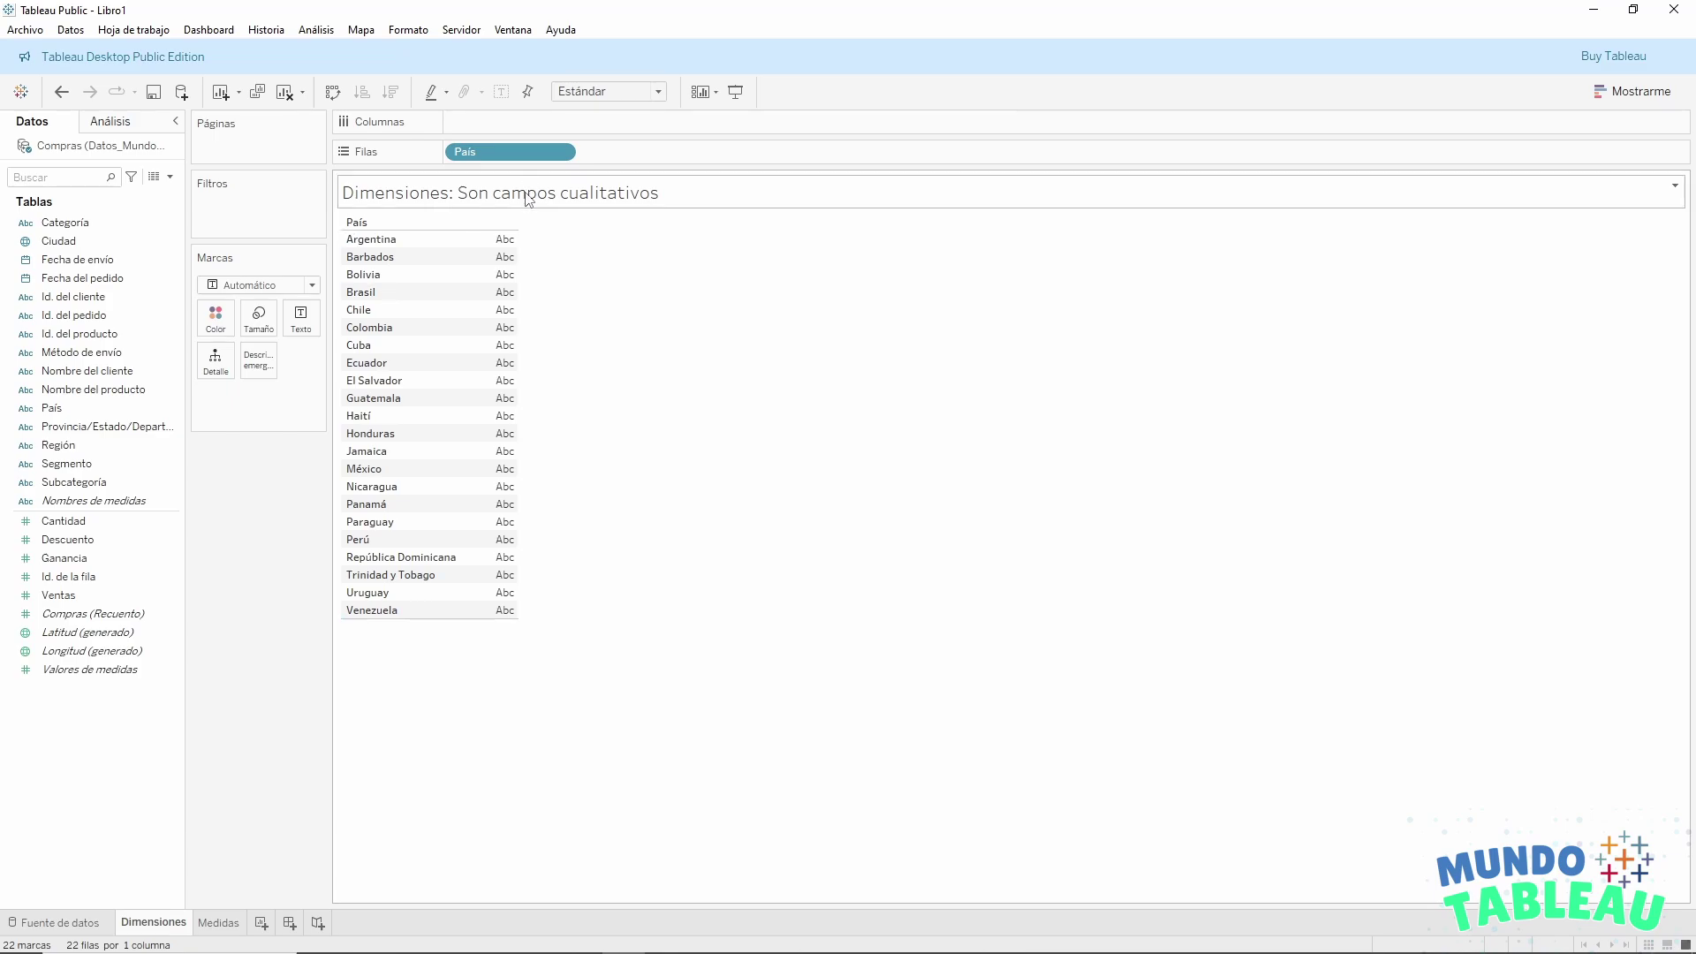
# Add the line "-> DISTINTOS" to the Dimensiones worksheet's title and replace País with Categoría in its rows.
pyautogui.doubleClick(527, 198)
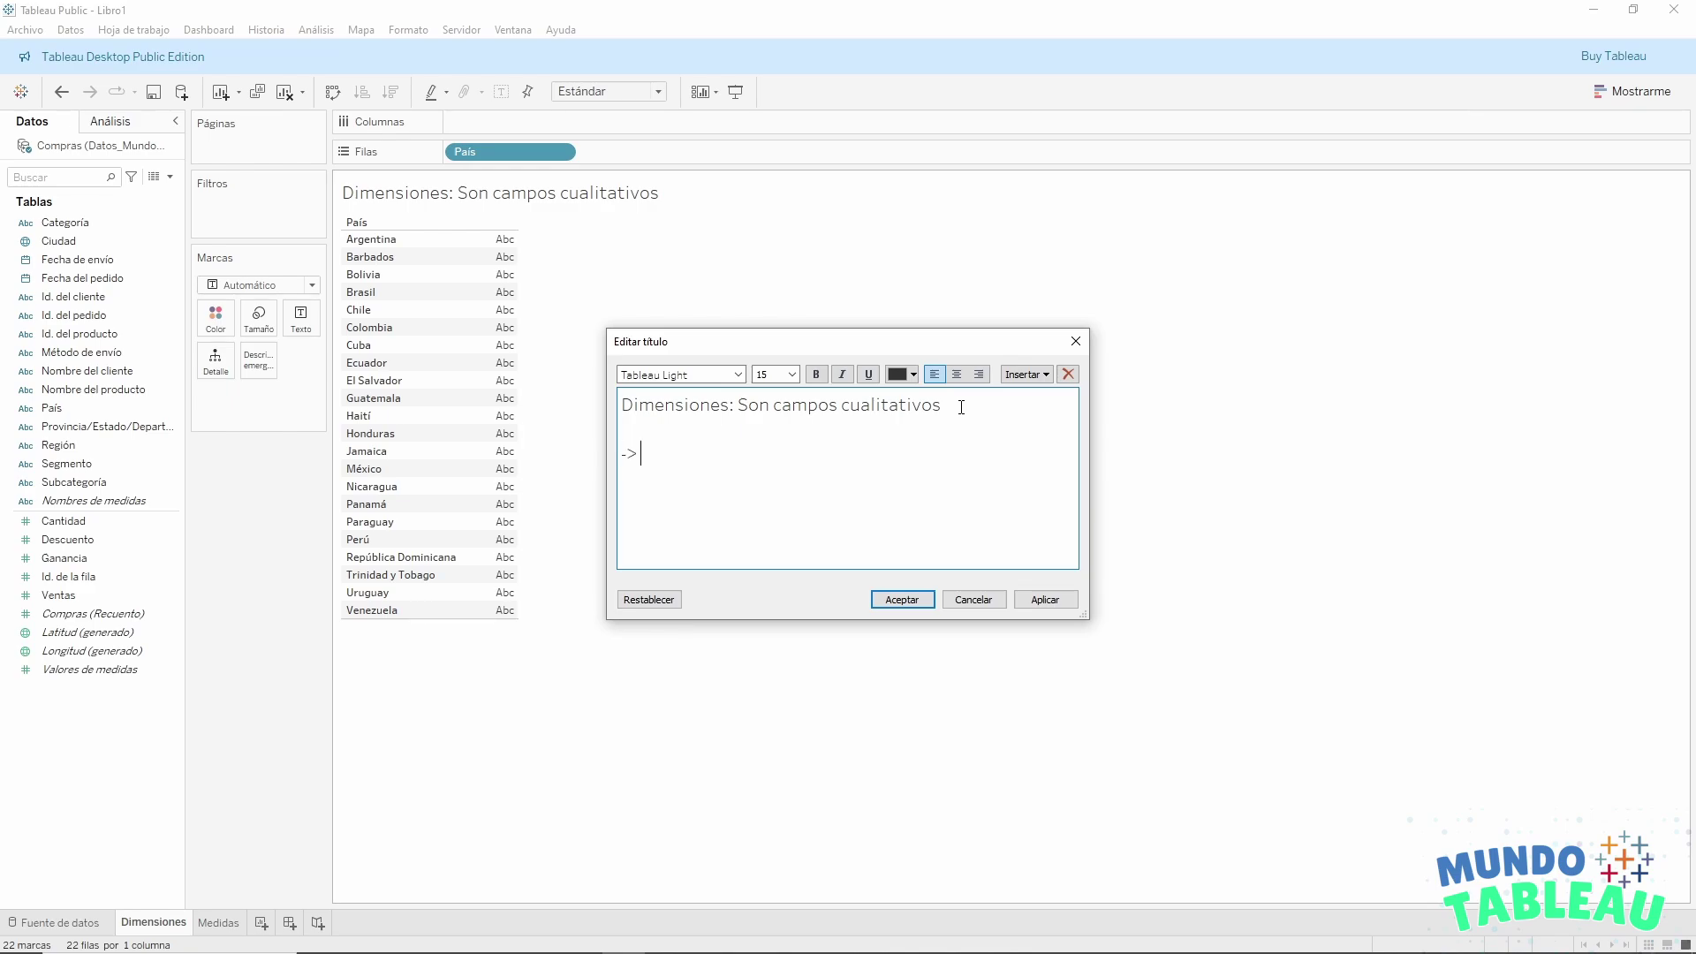
pyautogui.write('DISTINTOS')
pyautogui.click(902, 599)
pyautogui.moveTo(494, 157); pyautogui.dragTo(269, 622)
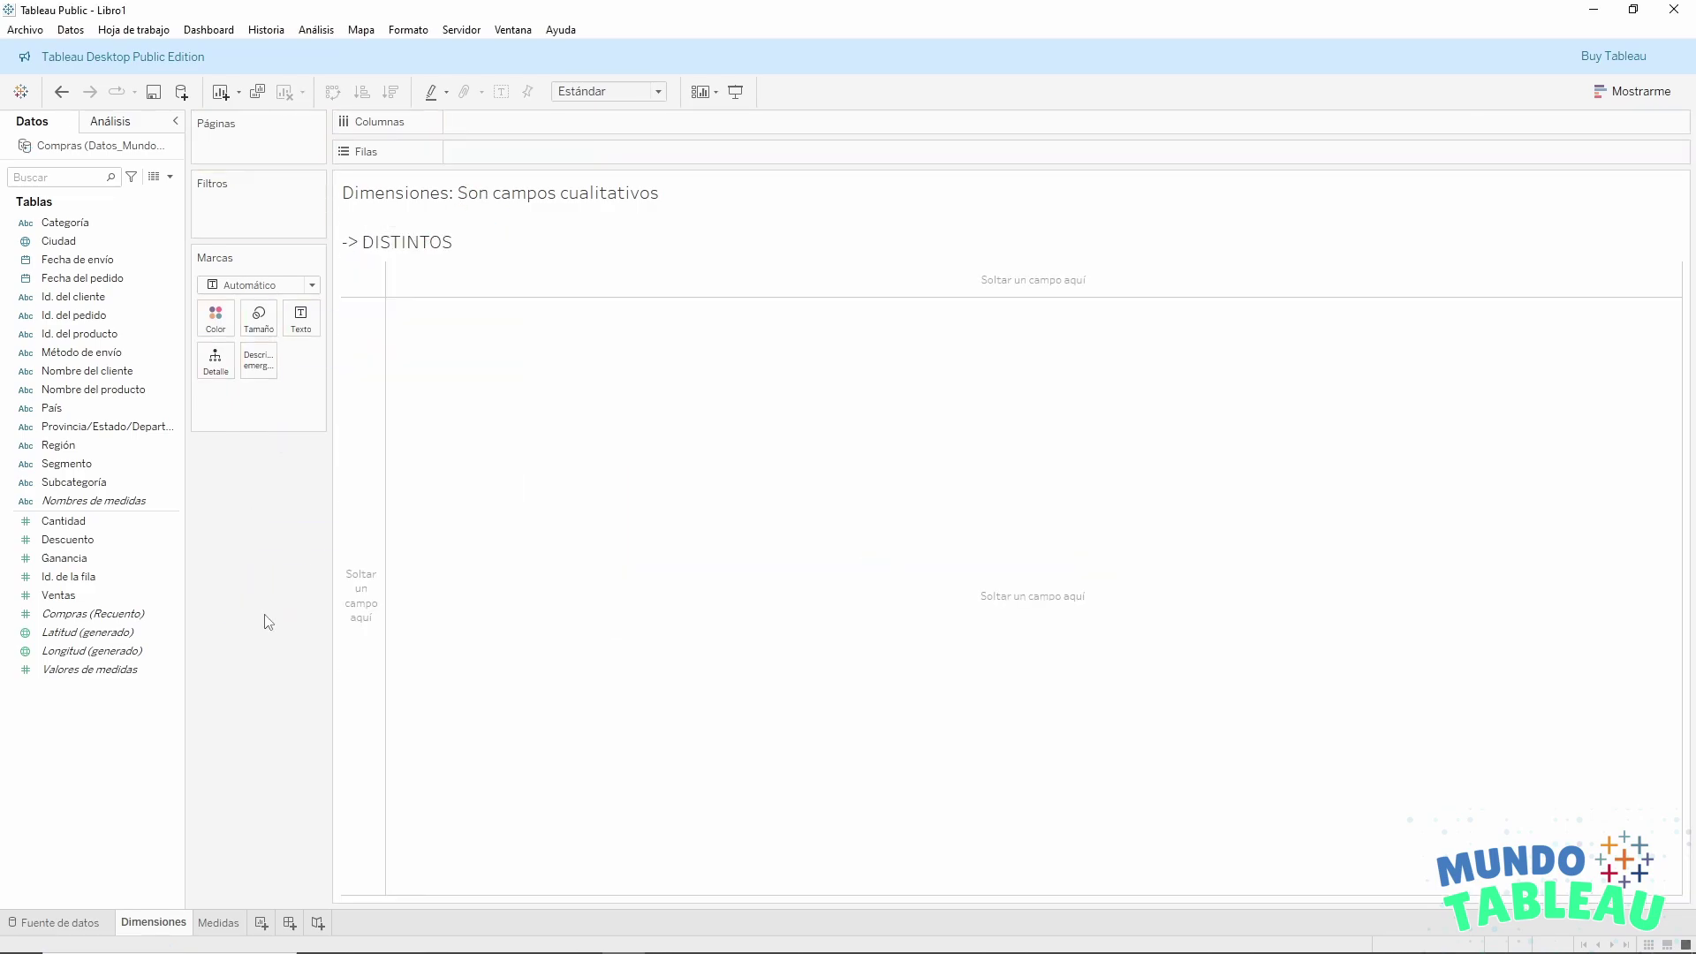
pyautogui.moveTo(62, 223); pyautogui.dragTo(468, 152)
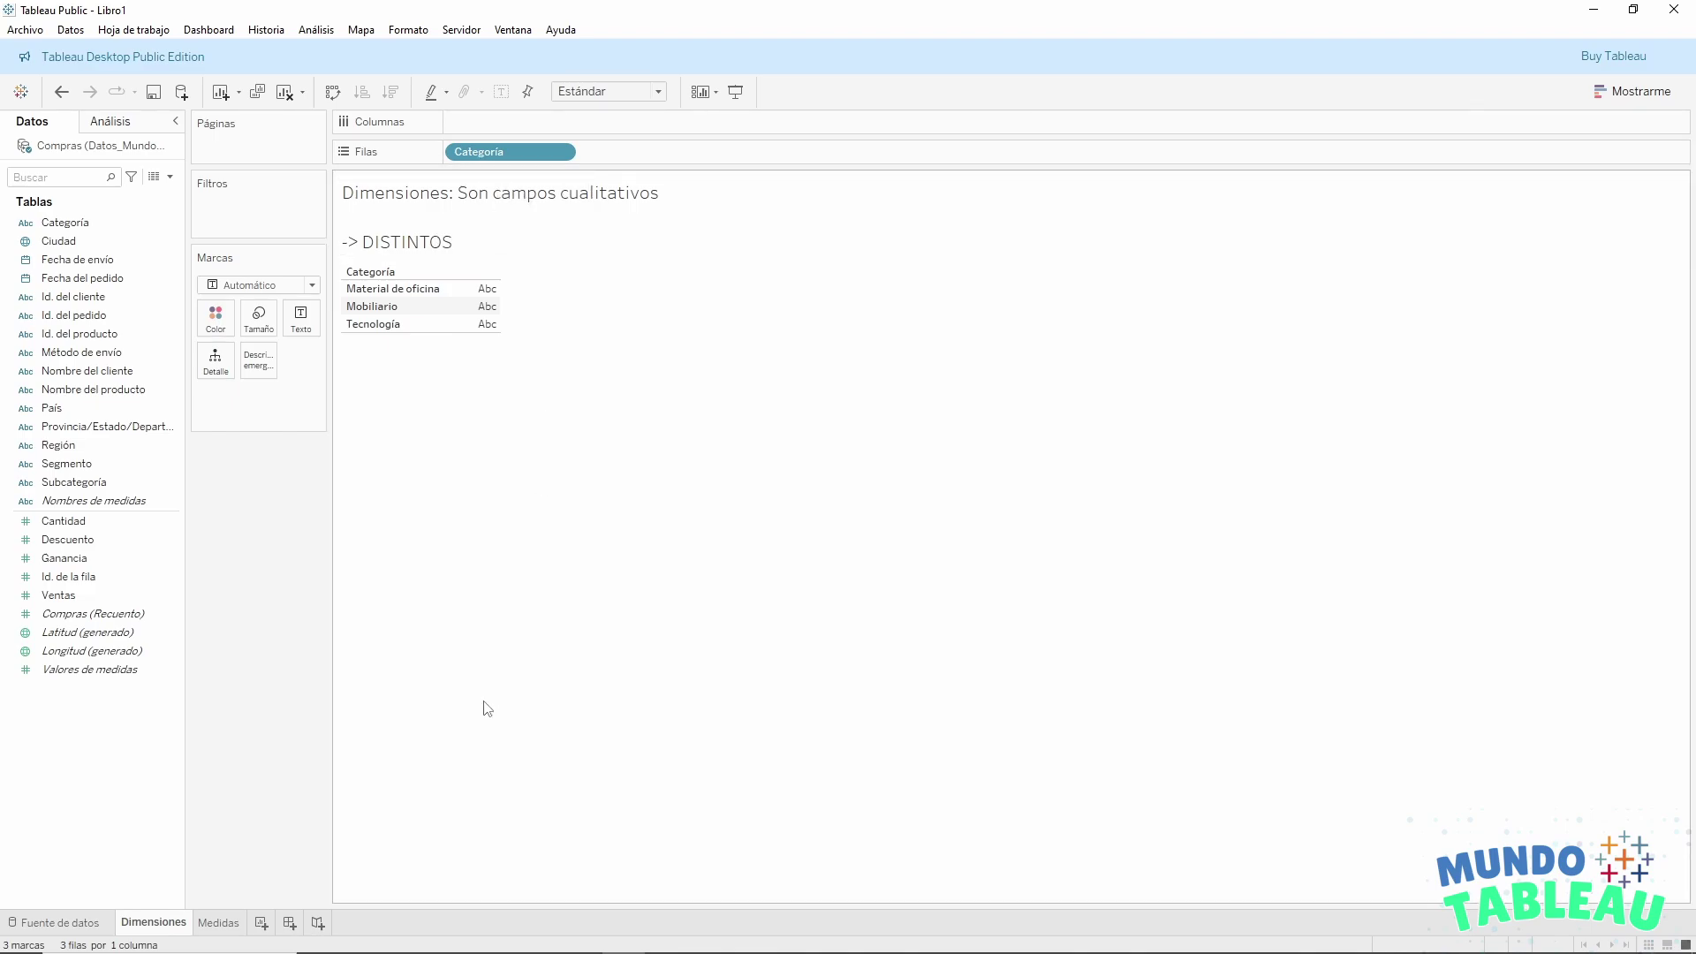
# Add the line "-> AGREGACIÓN (SUM, MIN,MAX, AVG)" below the existing text in the Medidas worksheet's title.
pyautogui.click(221, 922)
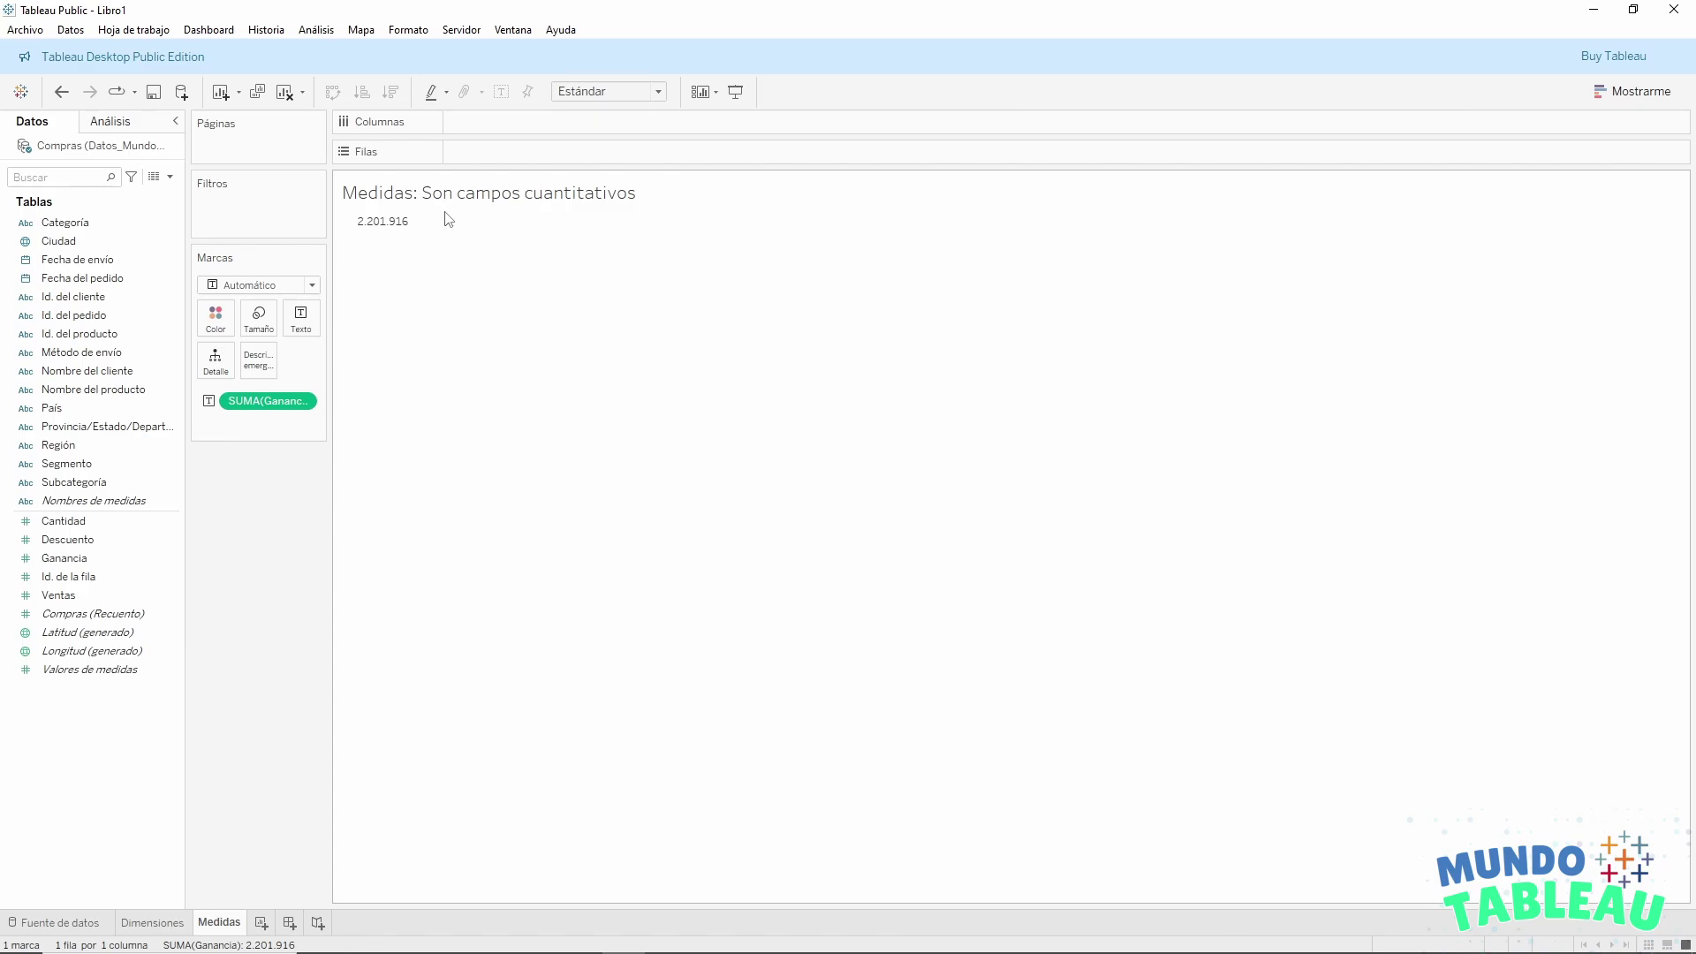
pyautogui.doubleClick(538, 194)
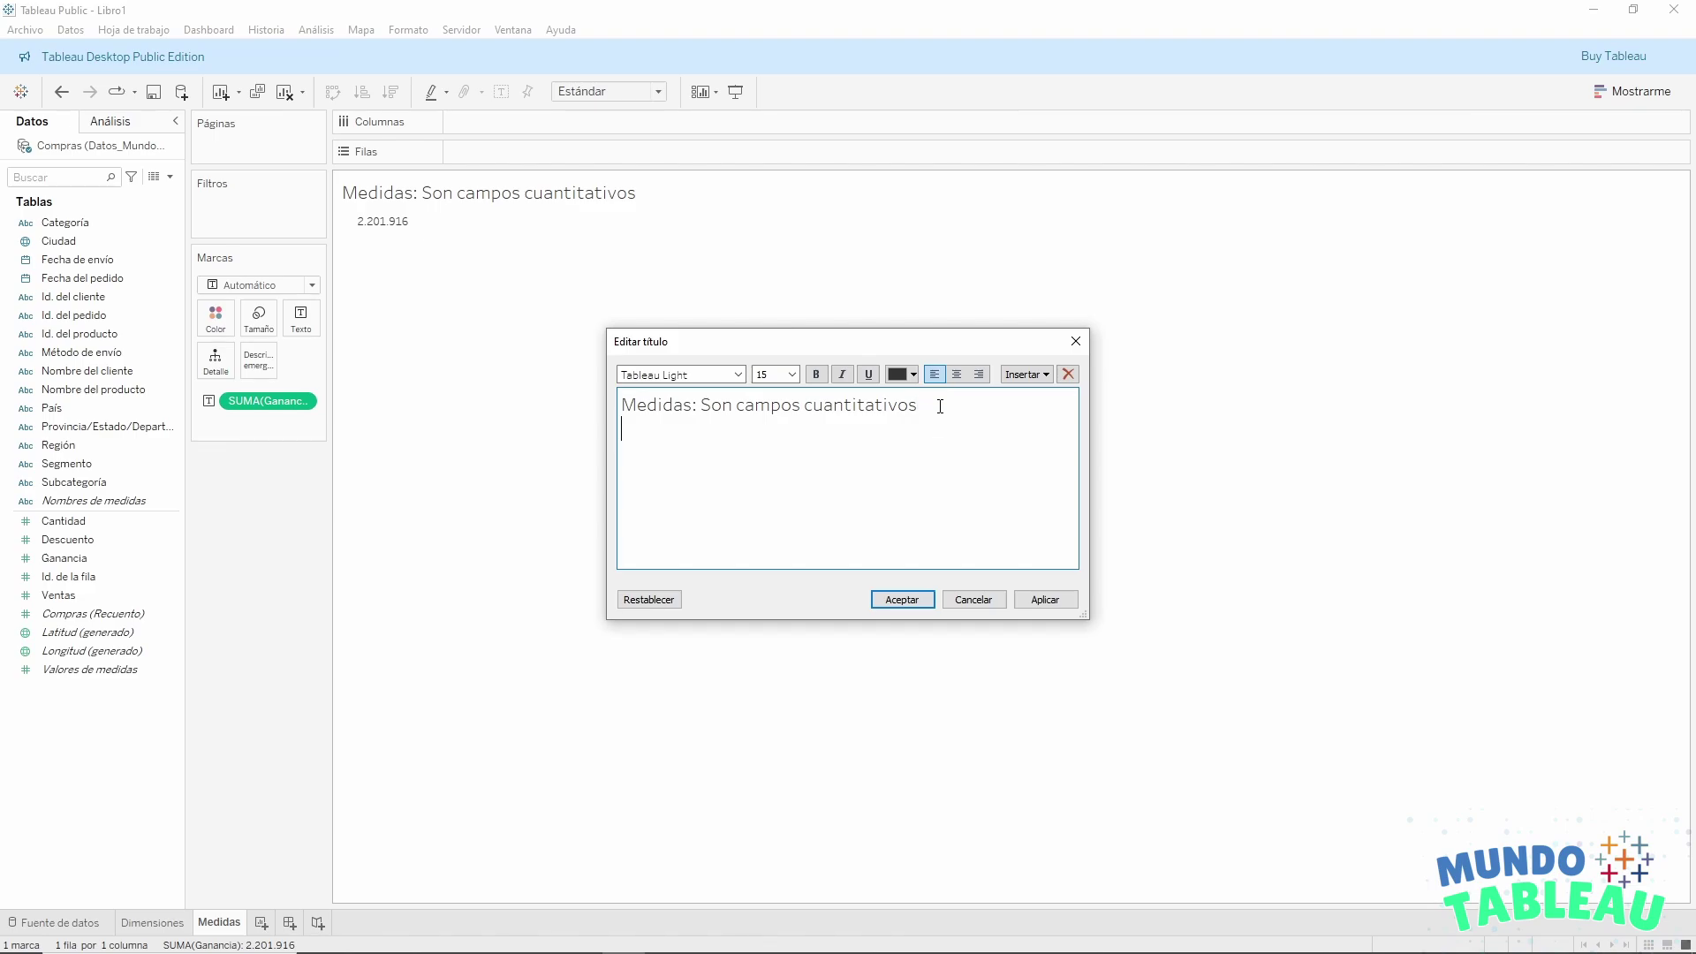
pyautogui.write('->')
pyautogui.write('AGREGACIÓN')
pyautogui.write('()')
pyautogui.press('Left')
pyautogui.write('SUM')
pyautogui.write(', MIN,MA')
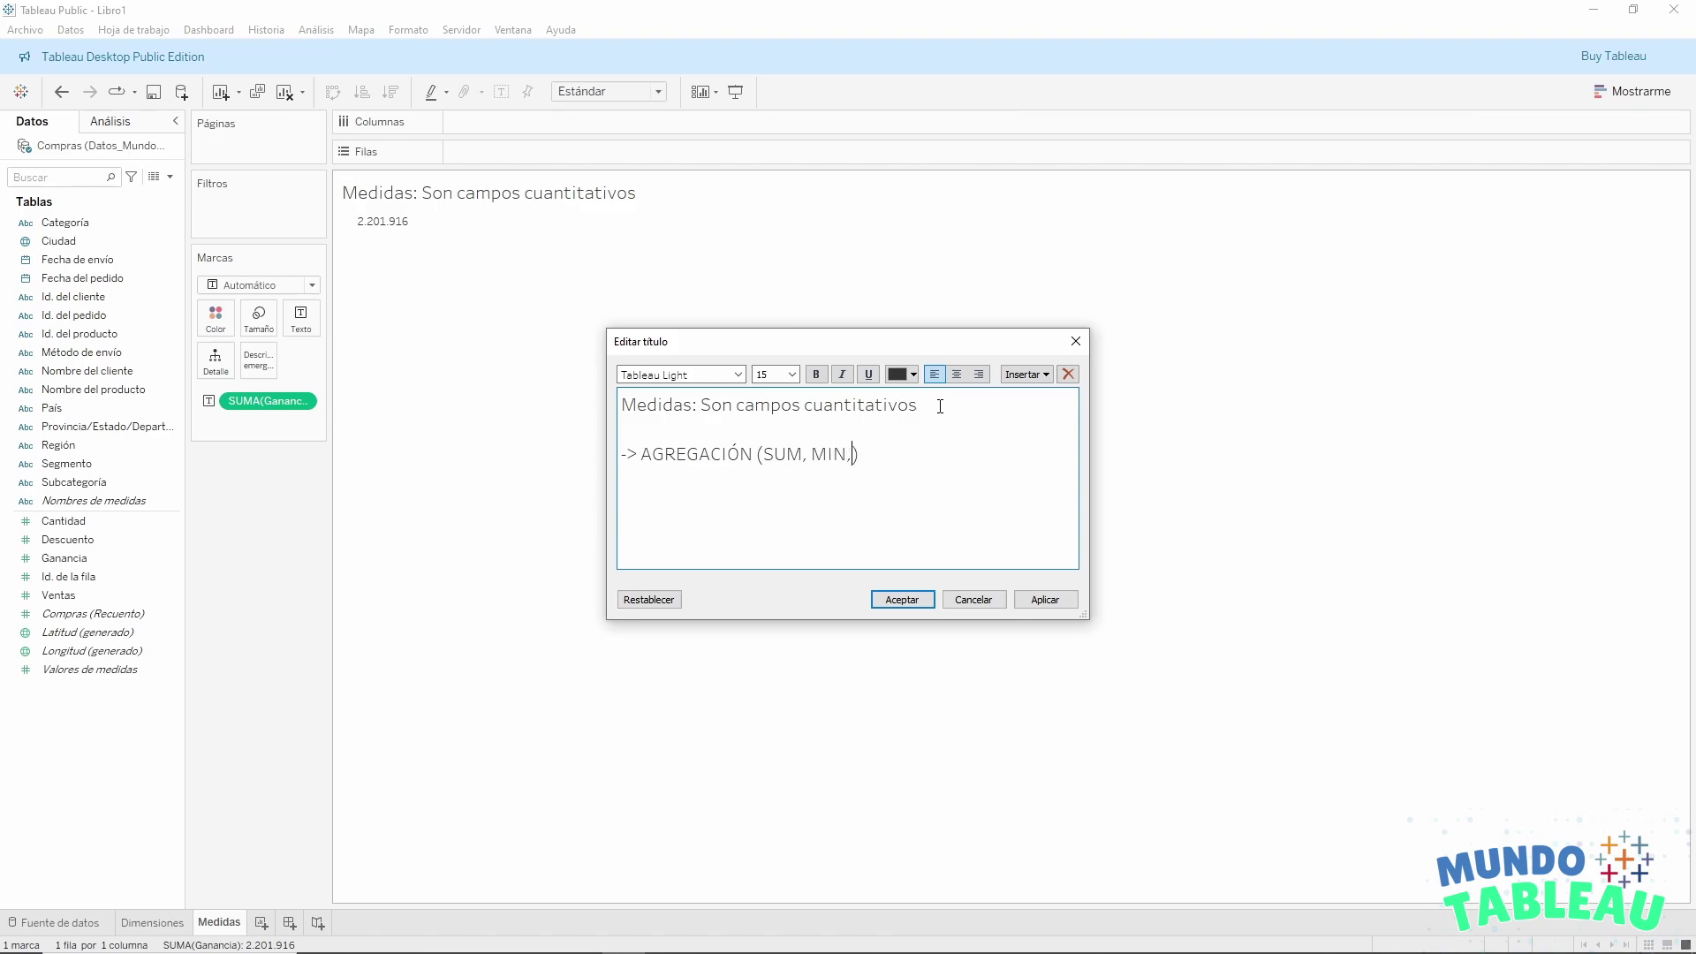
pyautogui.write('X, AVG')
pyautogui.click(901, 600)
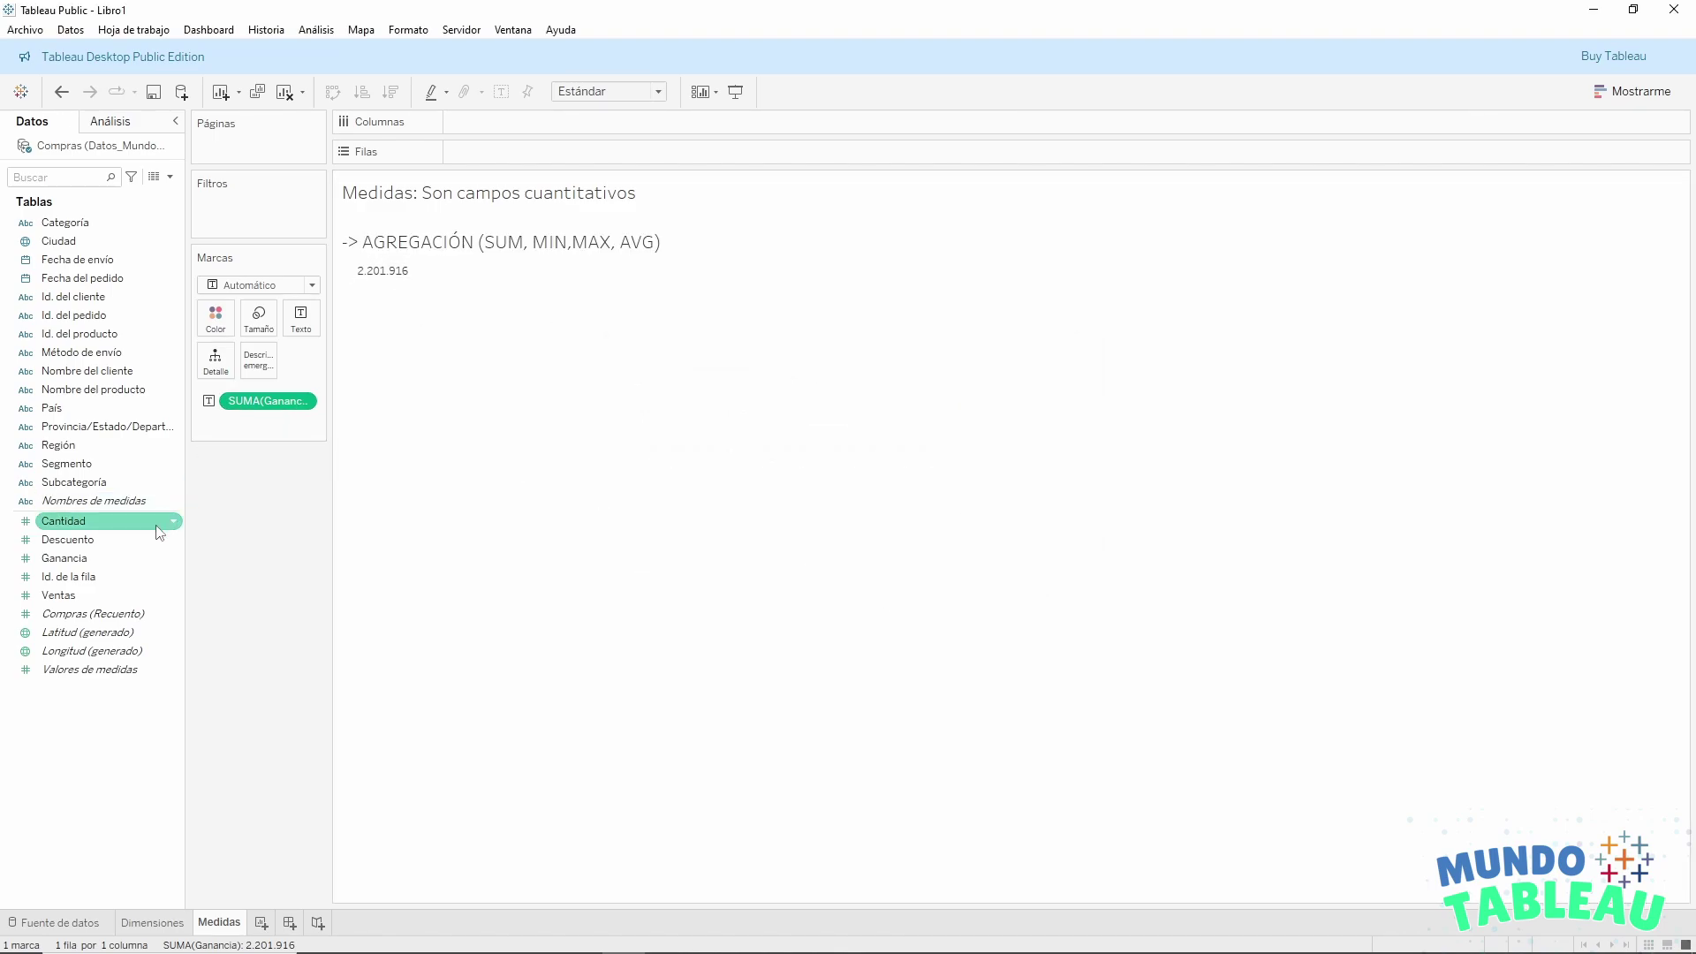
# Change the aggregation of Ganancia on the Medidas worksheet from sum to average.
pyautogui.moveTo(404, 284)
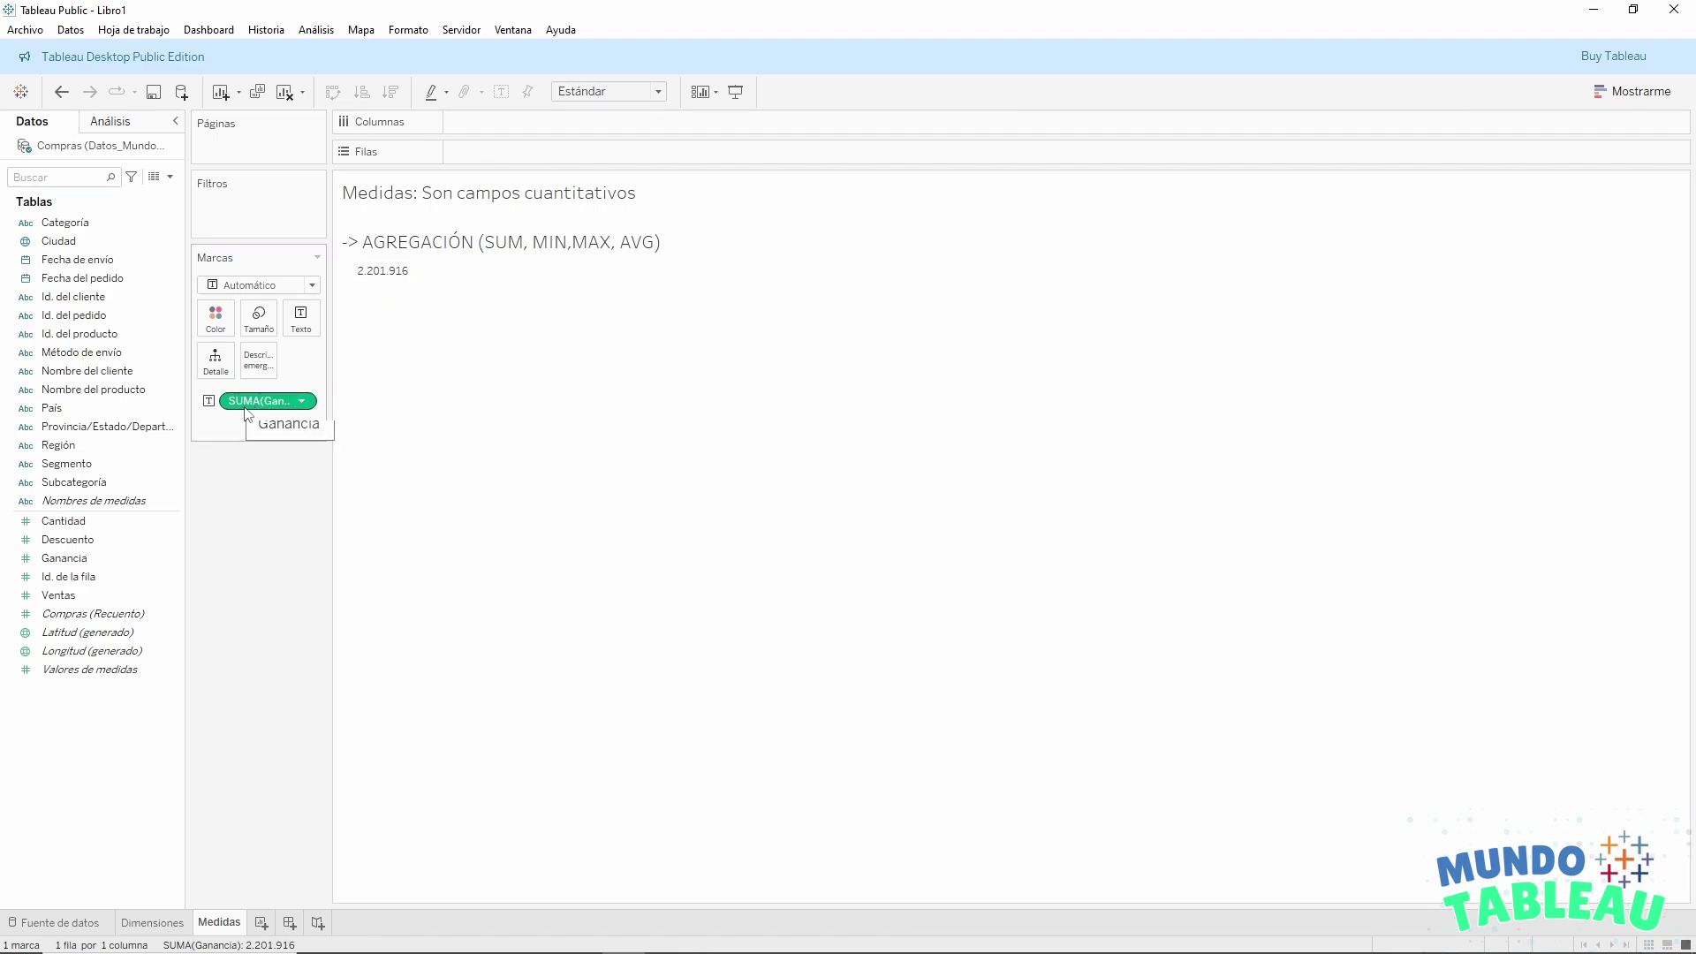
pyautogui.click(304, 403)
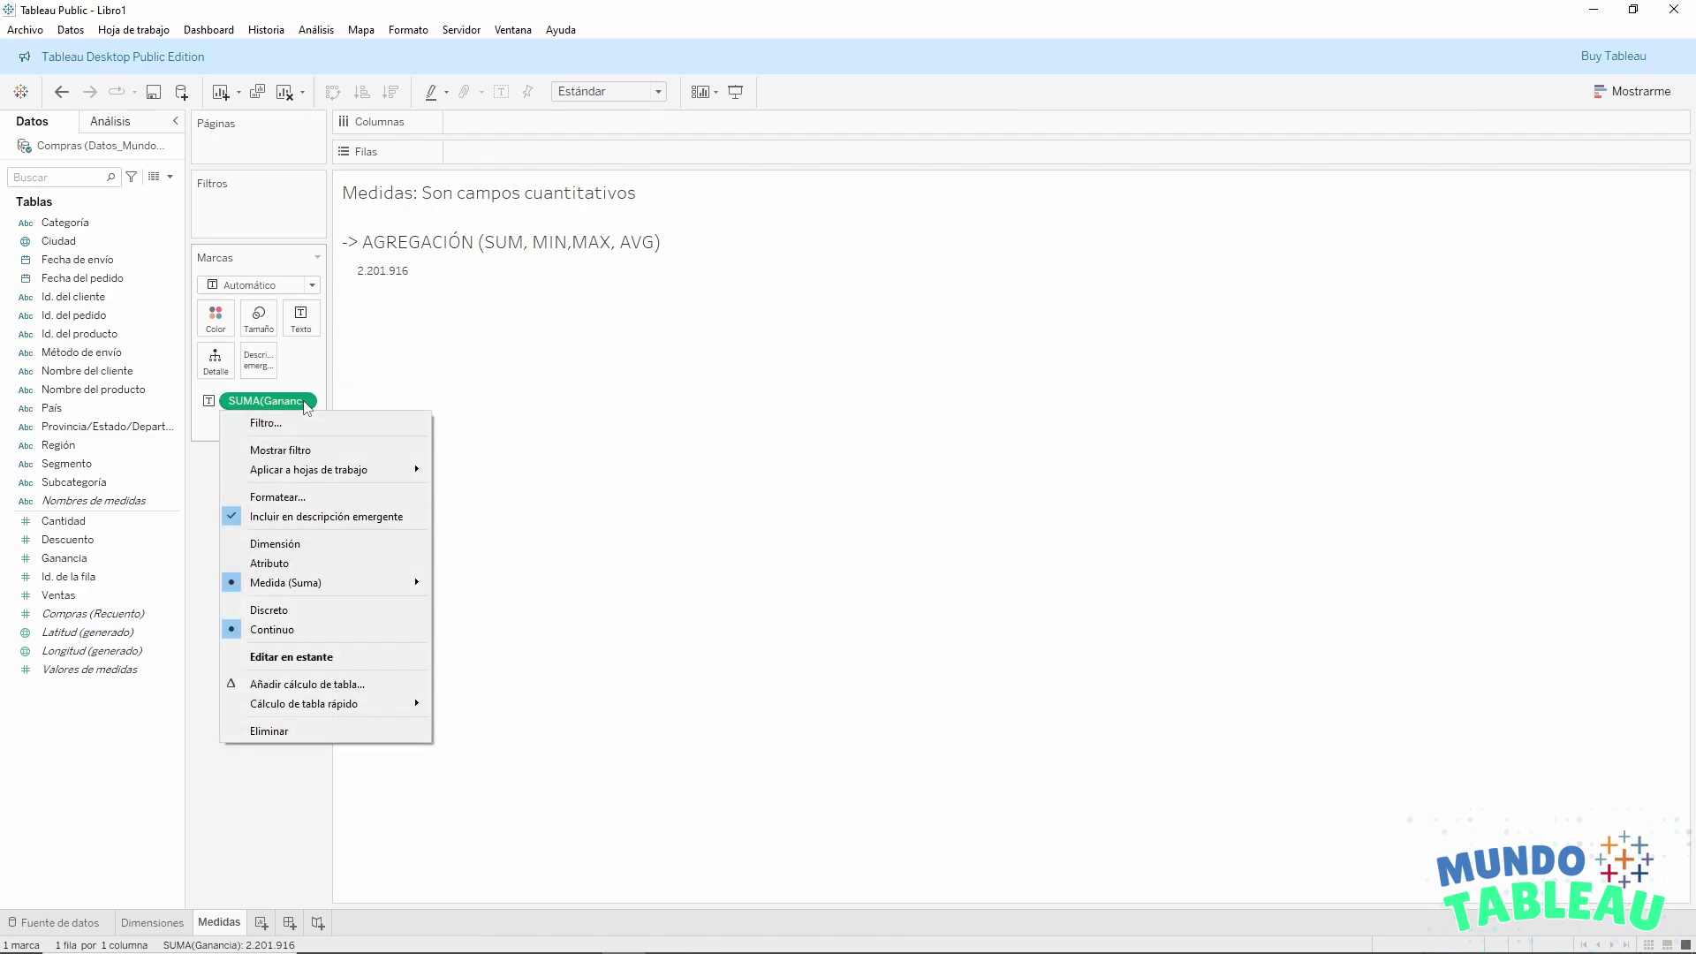
pyautogui.moveTo(309, 583)
pyautogui.click(494, 601)
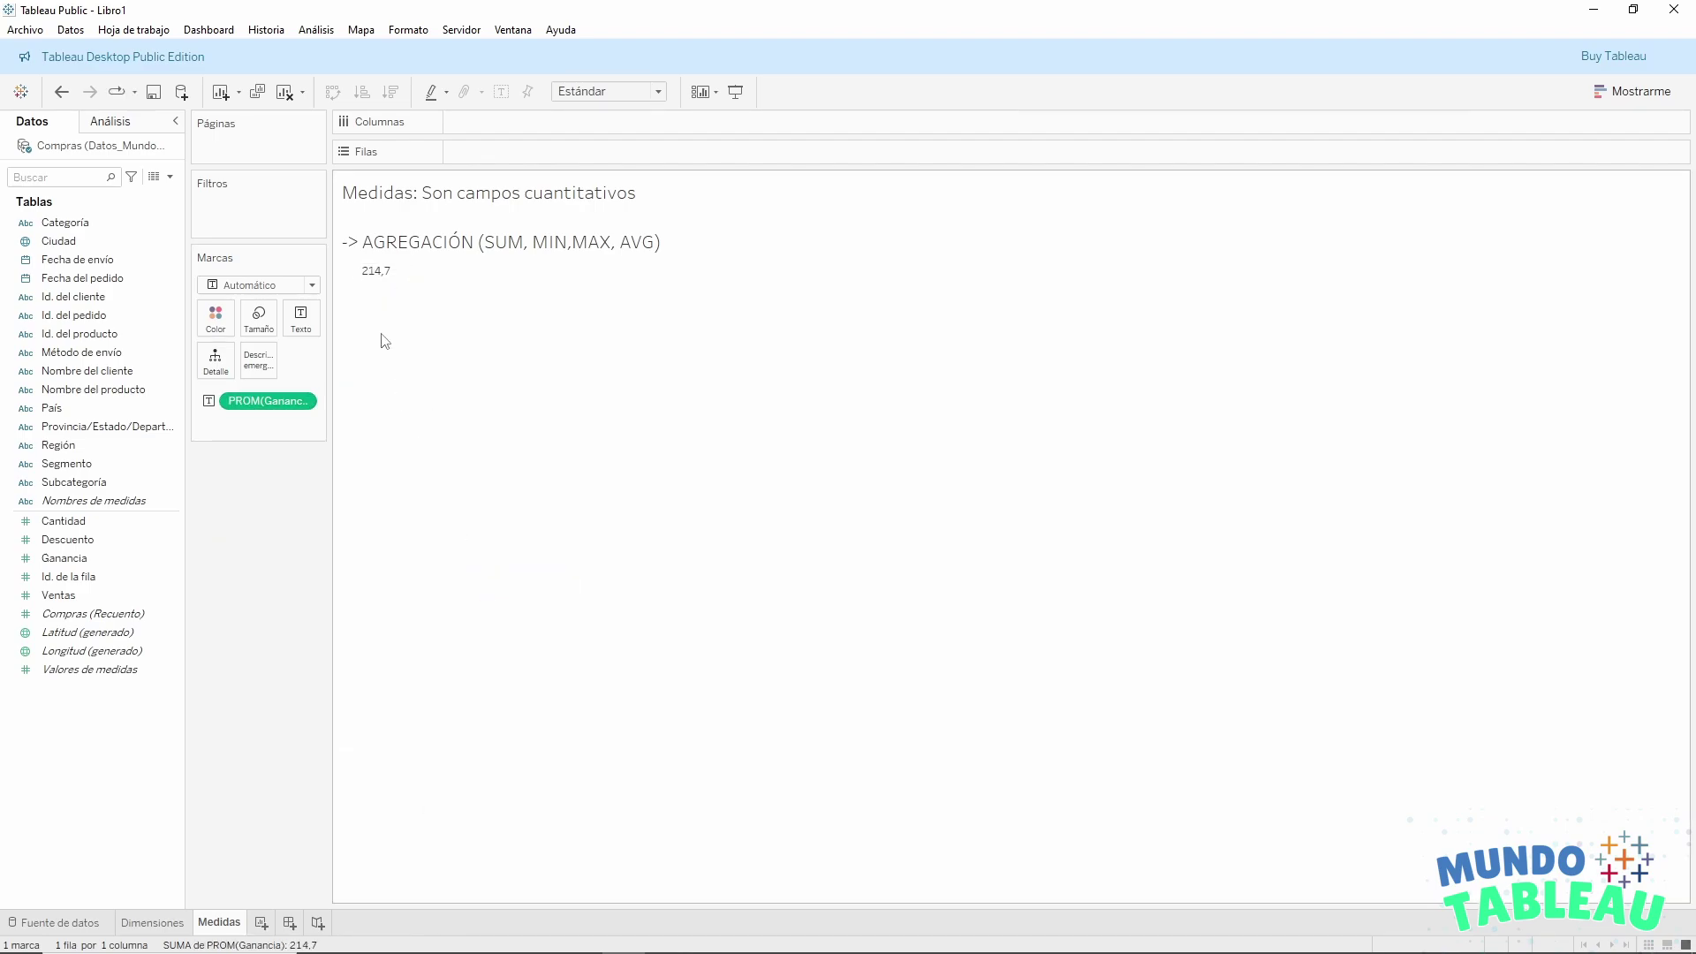
pyautogui.moveTo(386, 279)
# Add a new worksheet and review its dimension and measure fields alongside the Compras data source.
pyautogui.click(263, 922)
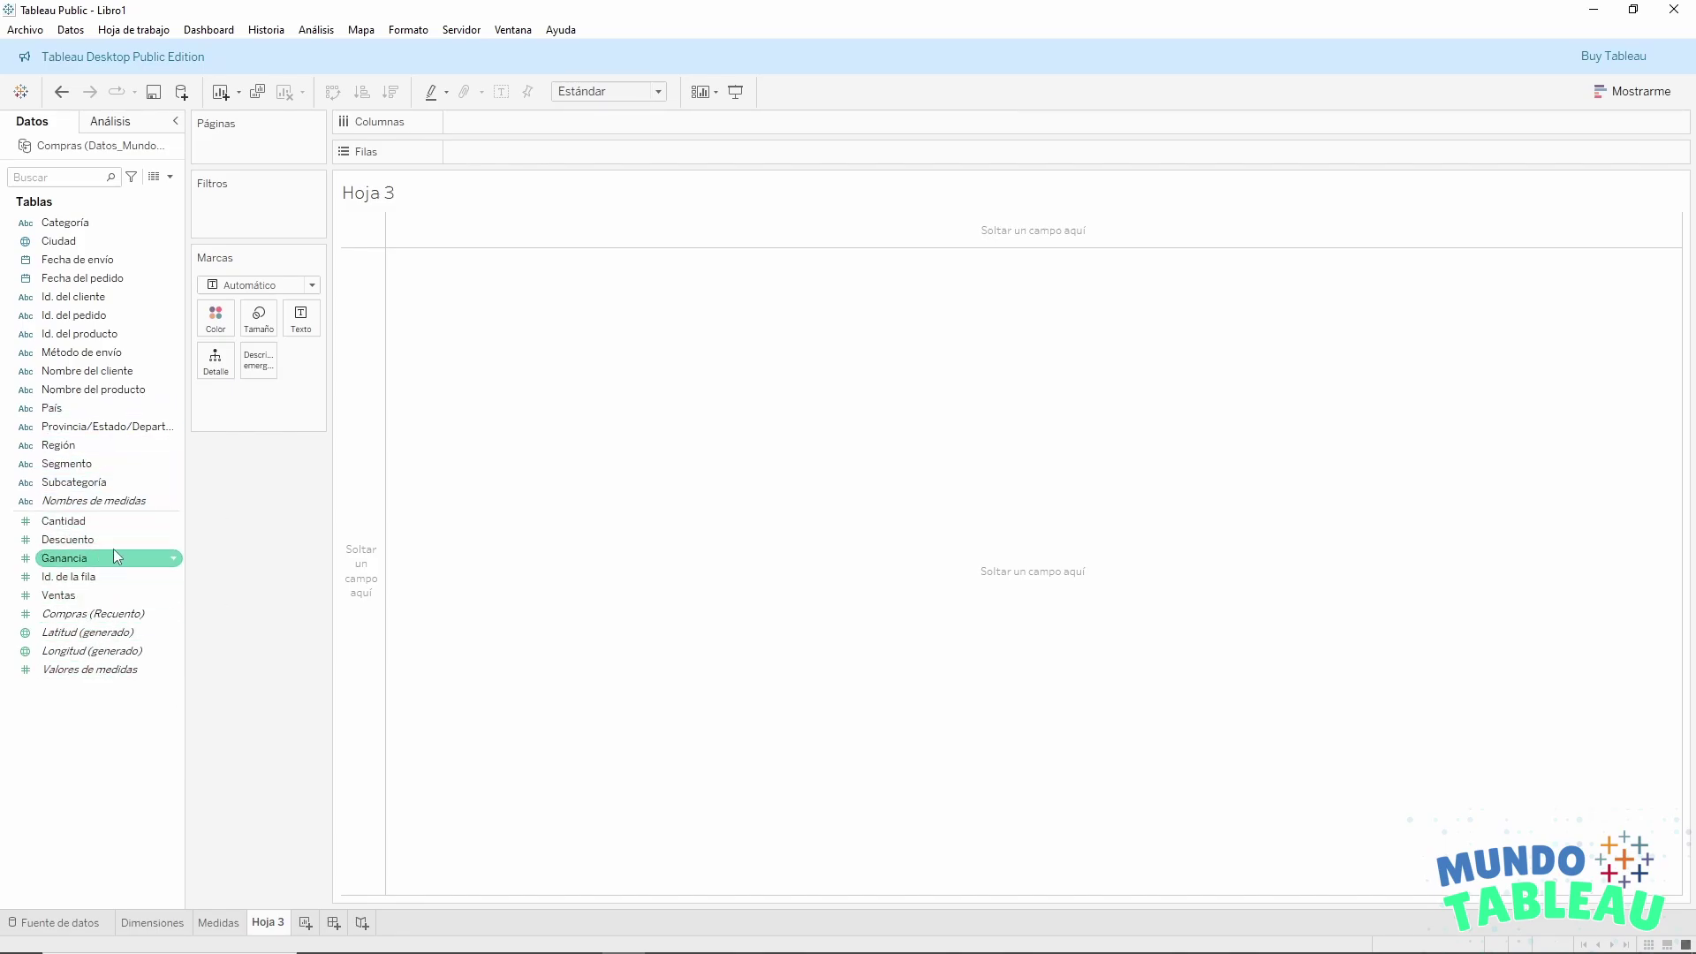
pyautogui.click(77, 923)
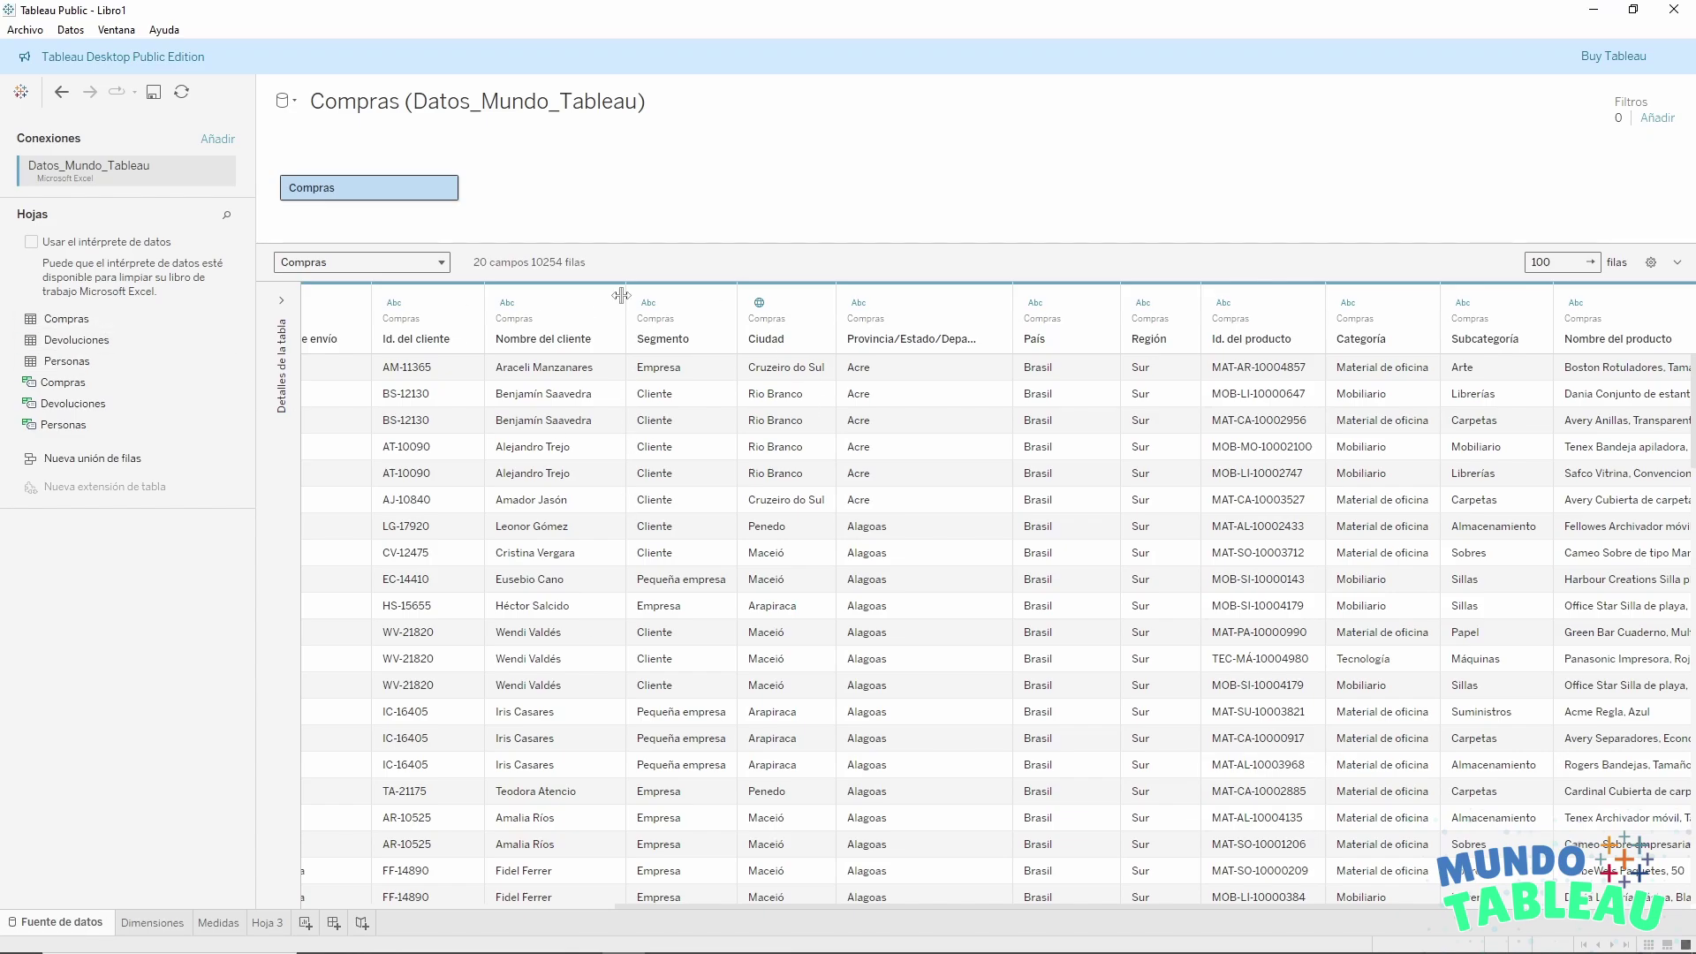
pyautogui.click(279, 924)
pyautogui.click(124, 393)
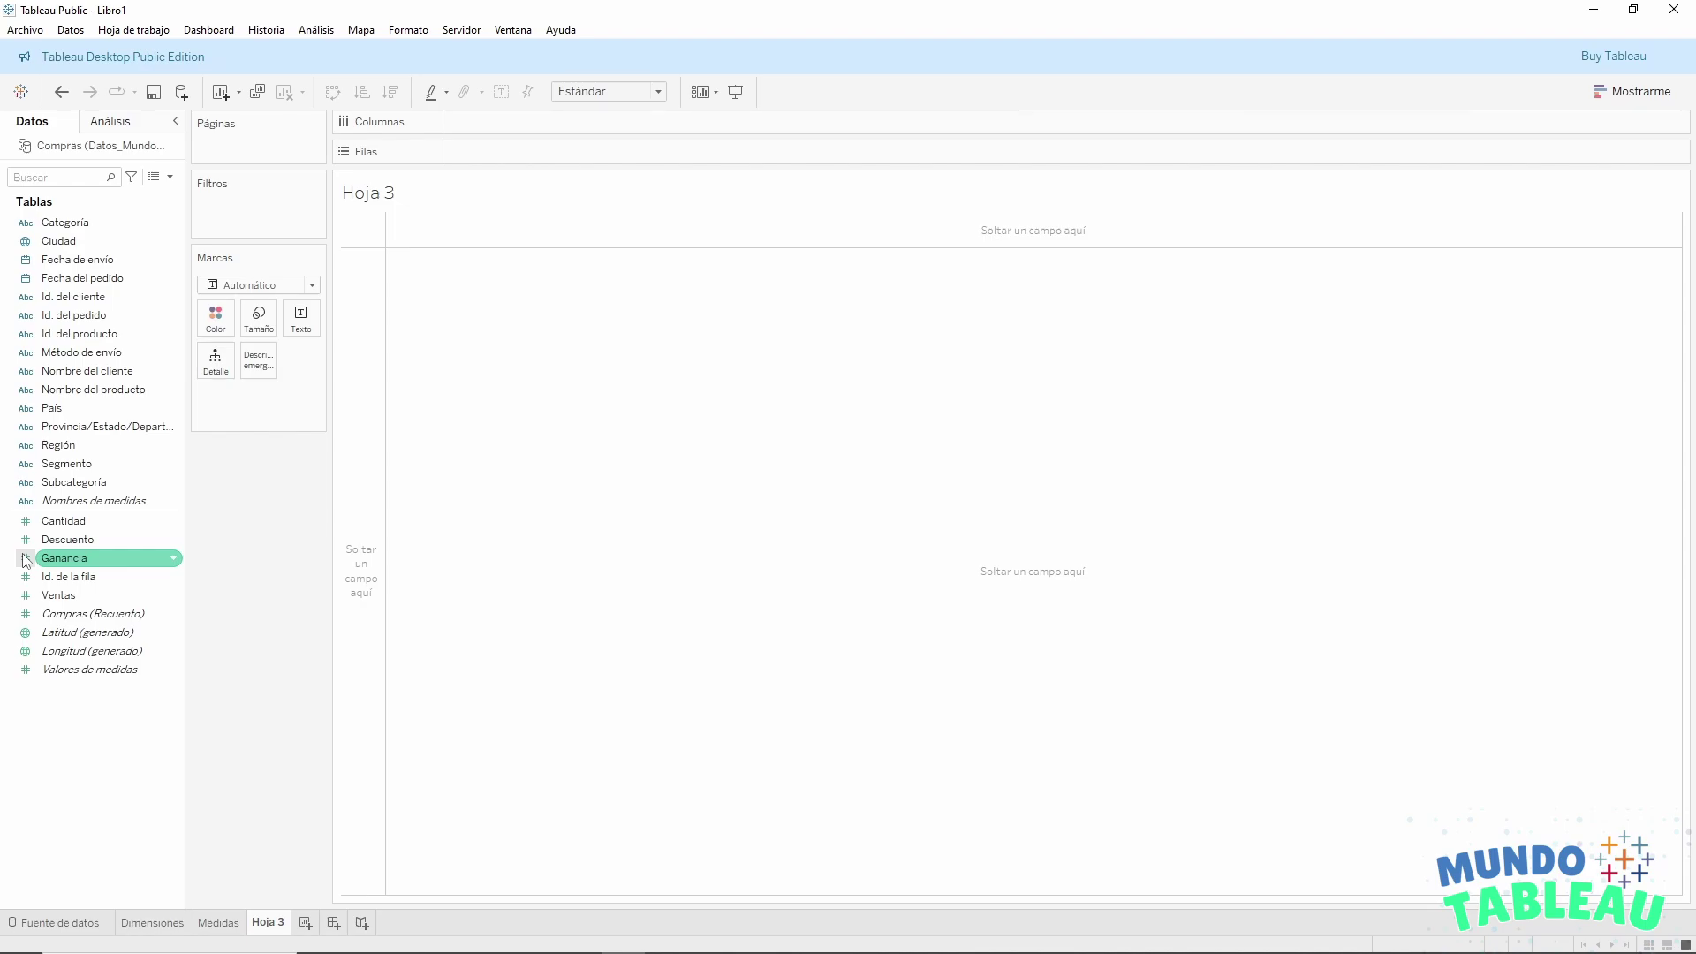
pyautogui.click(83, 449)
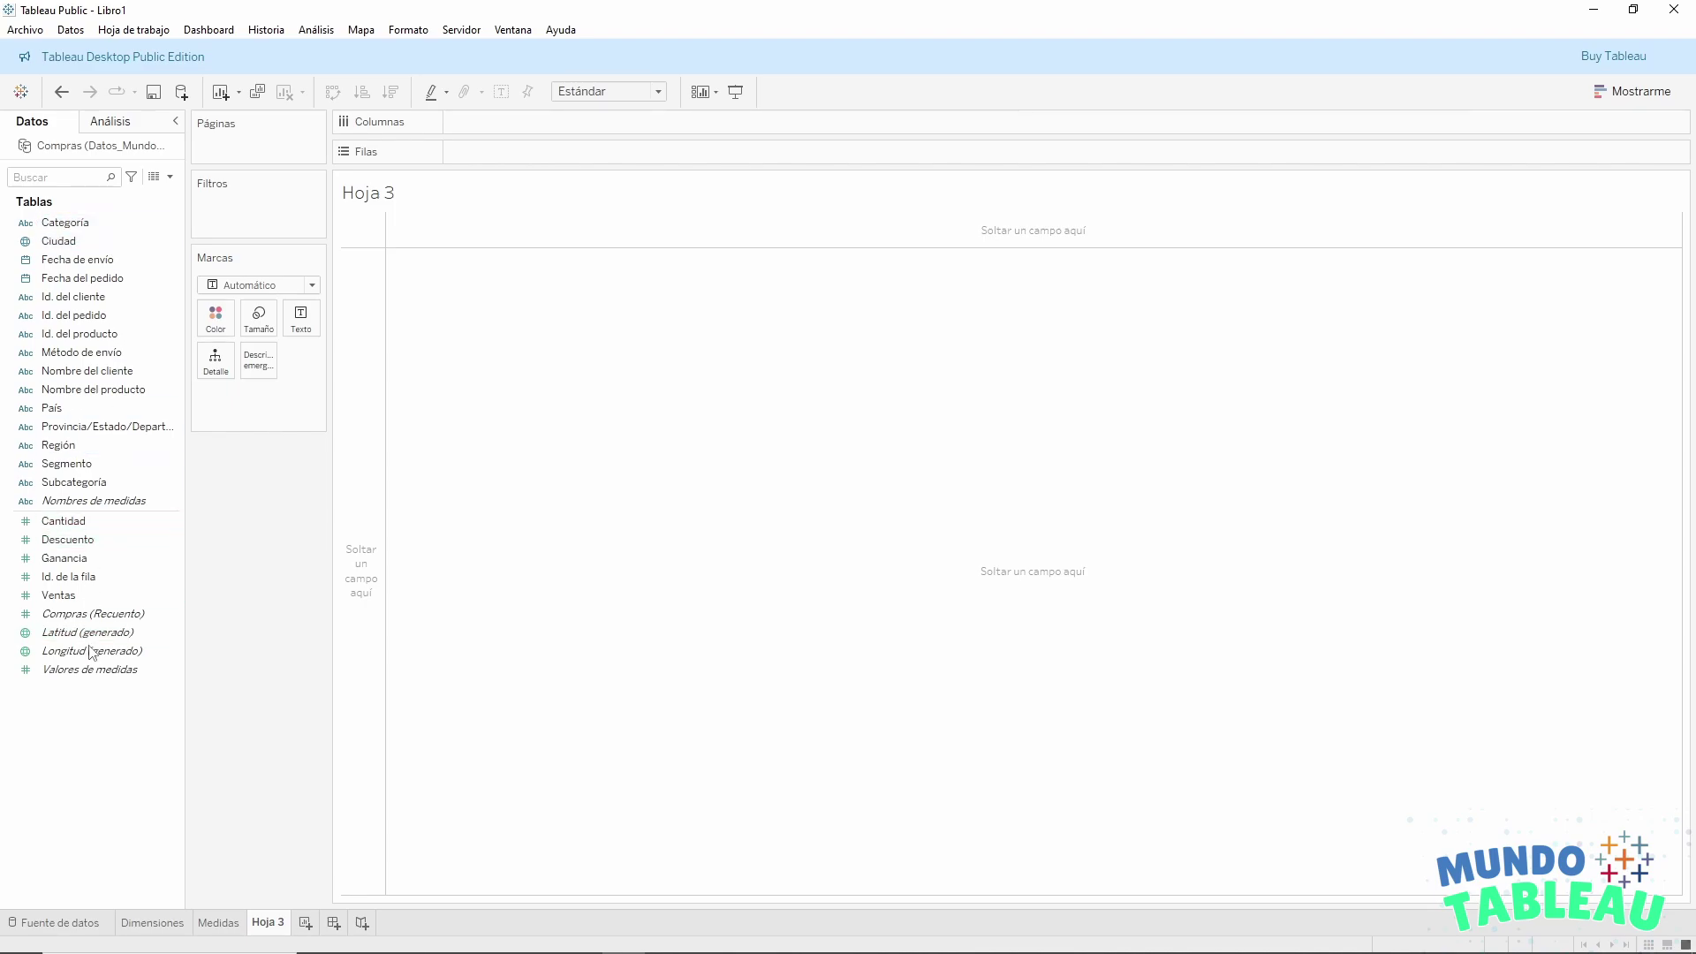
pyautogui.moveTo(91, 661)
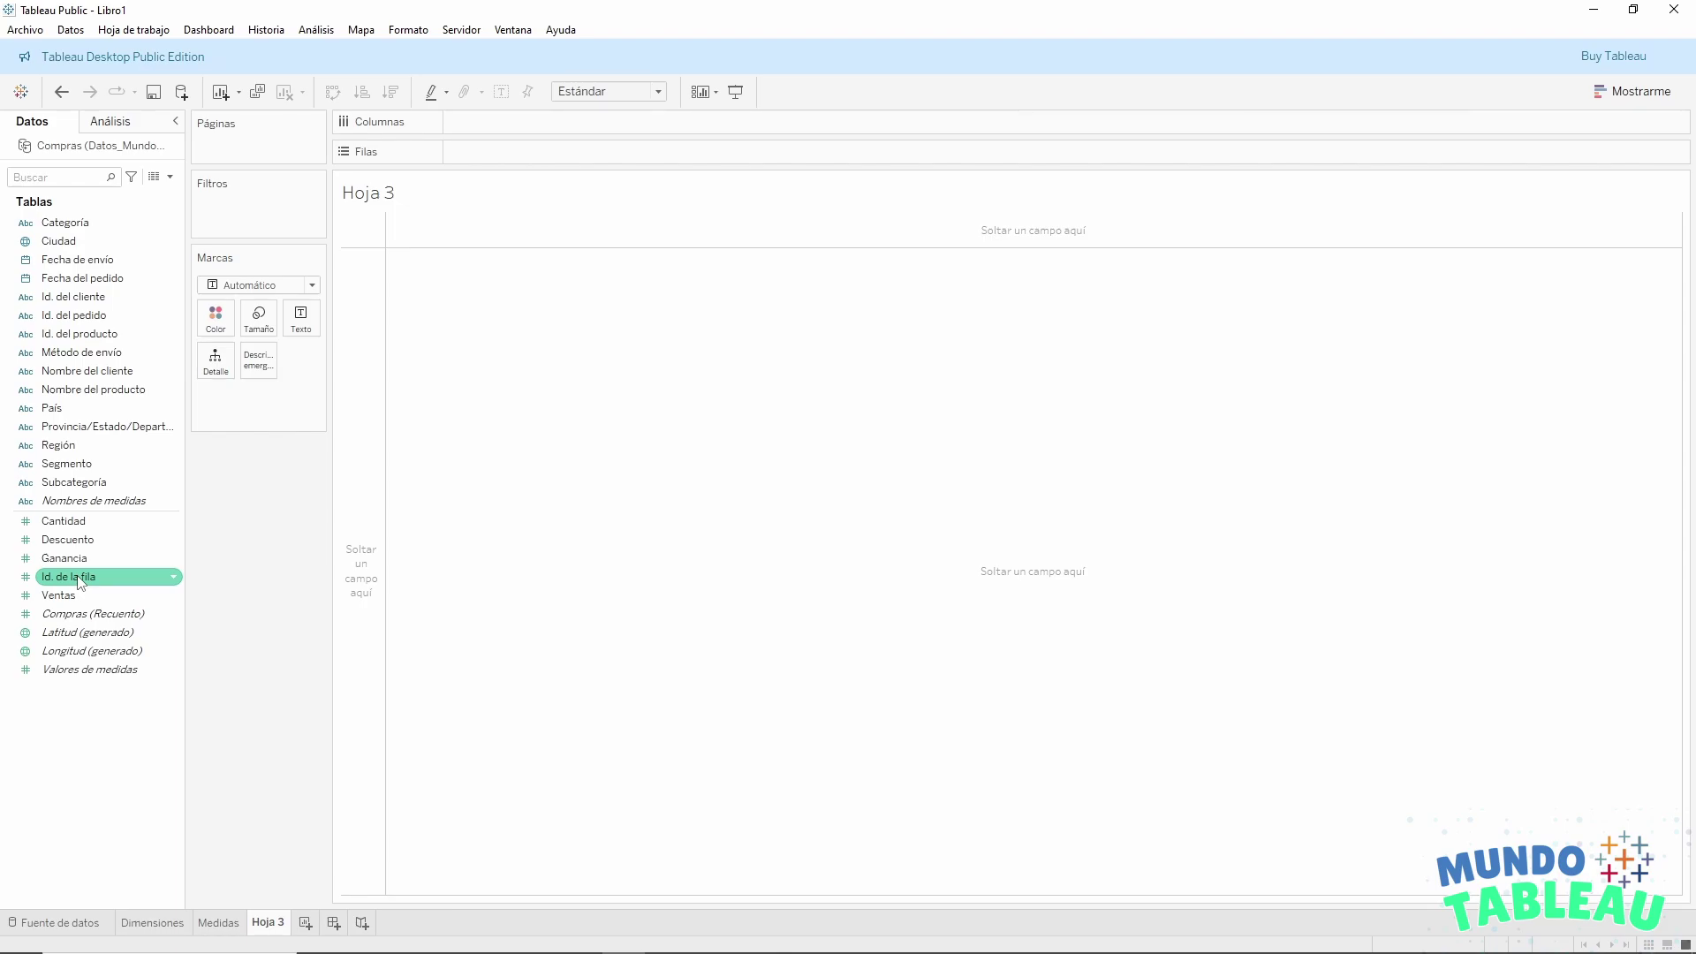
# Convert Id. de la fila to a dimension and test it as text and in the rows before removing it from the view.
pyautogui.moveTo(80, 580); pyautogui.dragTo(89, 409)
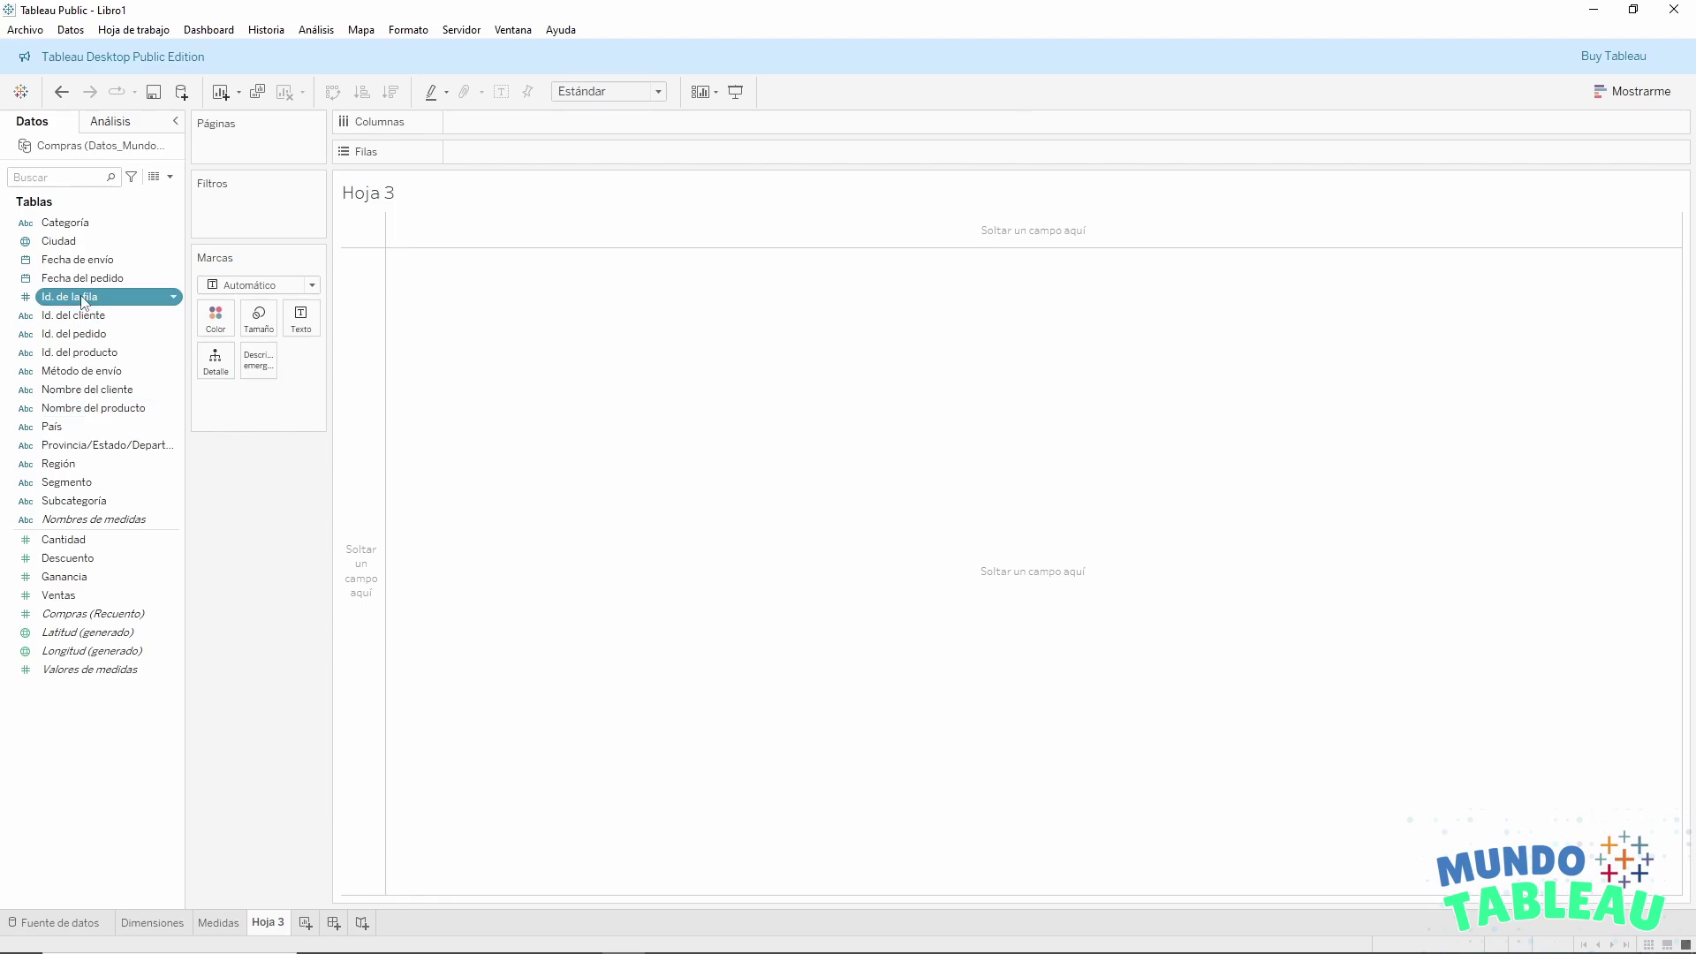
pyautogui.moveTo(82, 300); pyautogui.dragTo(297, 320)
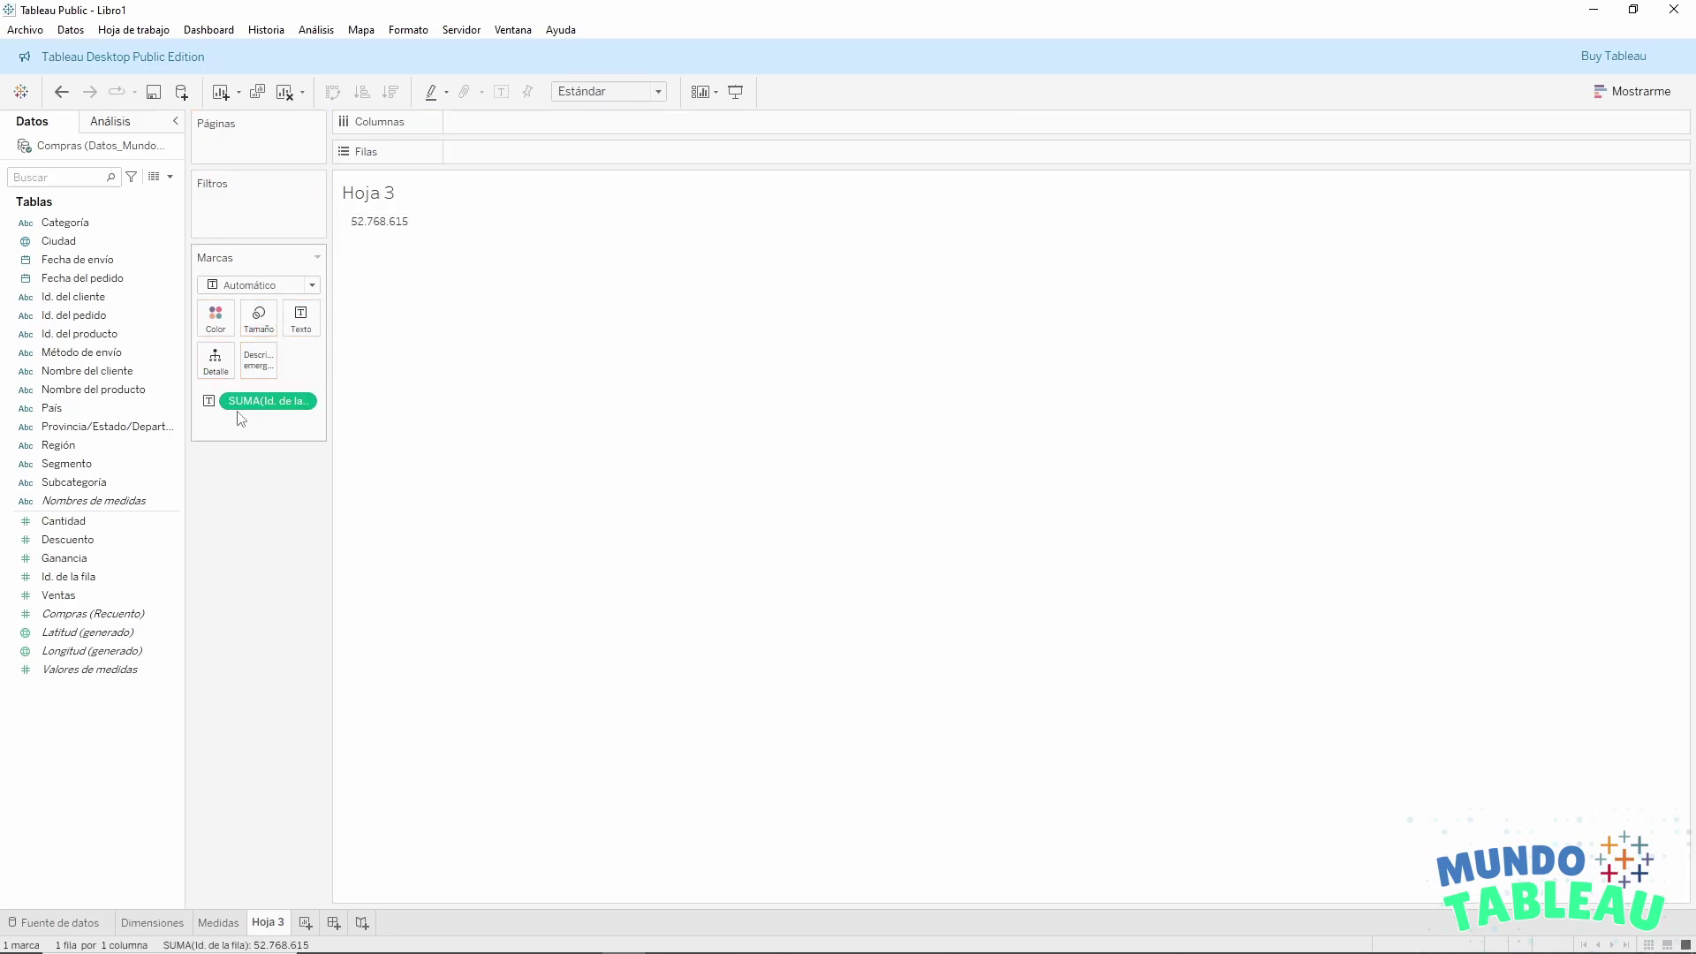
pyautogui.moveTo(265, 401); pyautogui.dragTo(106, 356)
pyautogui.moveTo(75, 296); pyautogui.dragTo(369, 297)
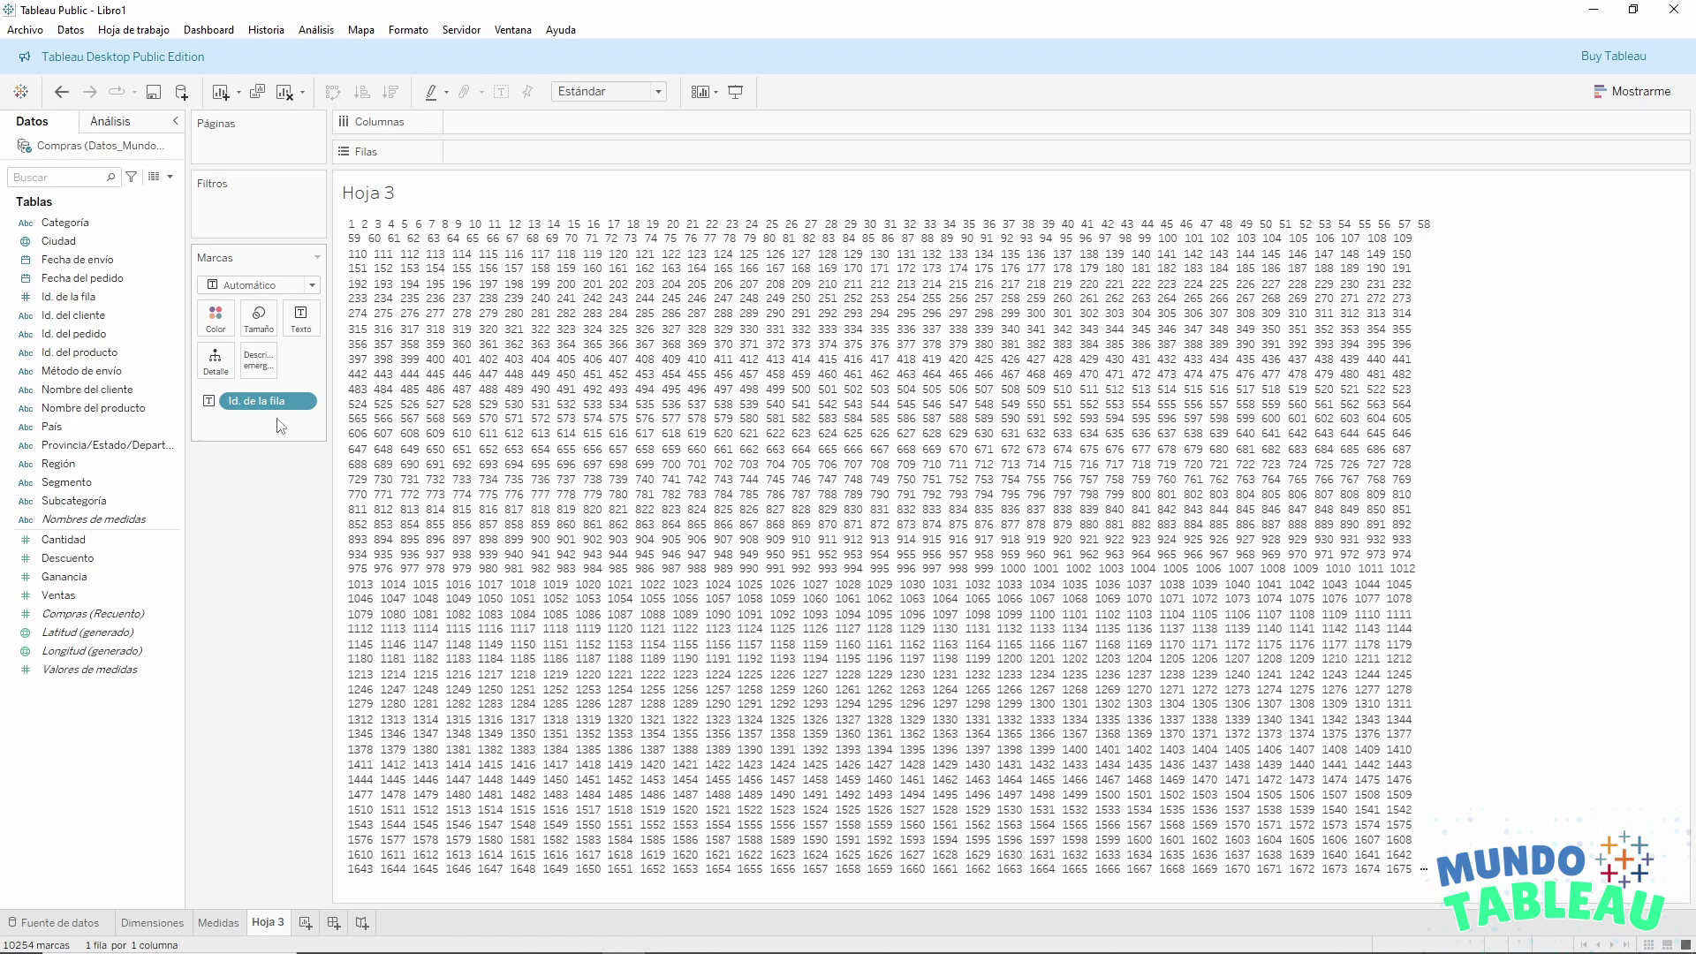
pyautogui.moveTo(267, 401); pyautogui.dragTo(523, 150)
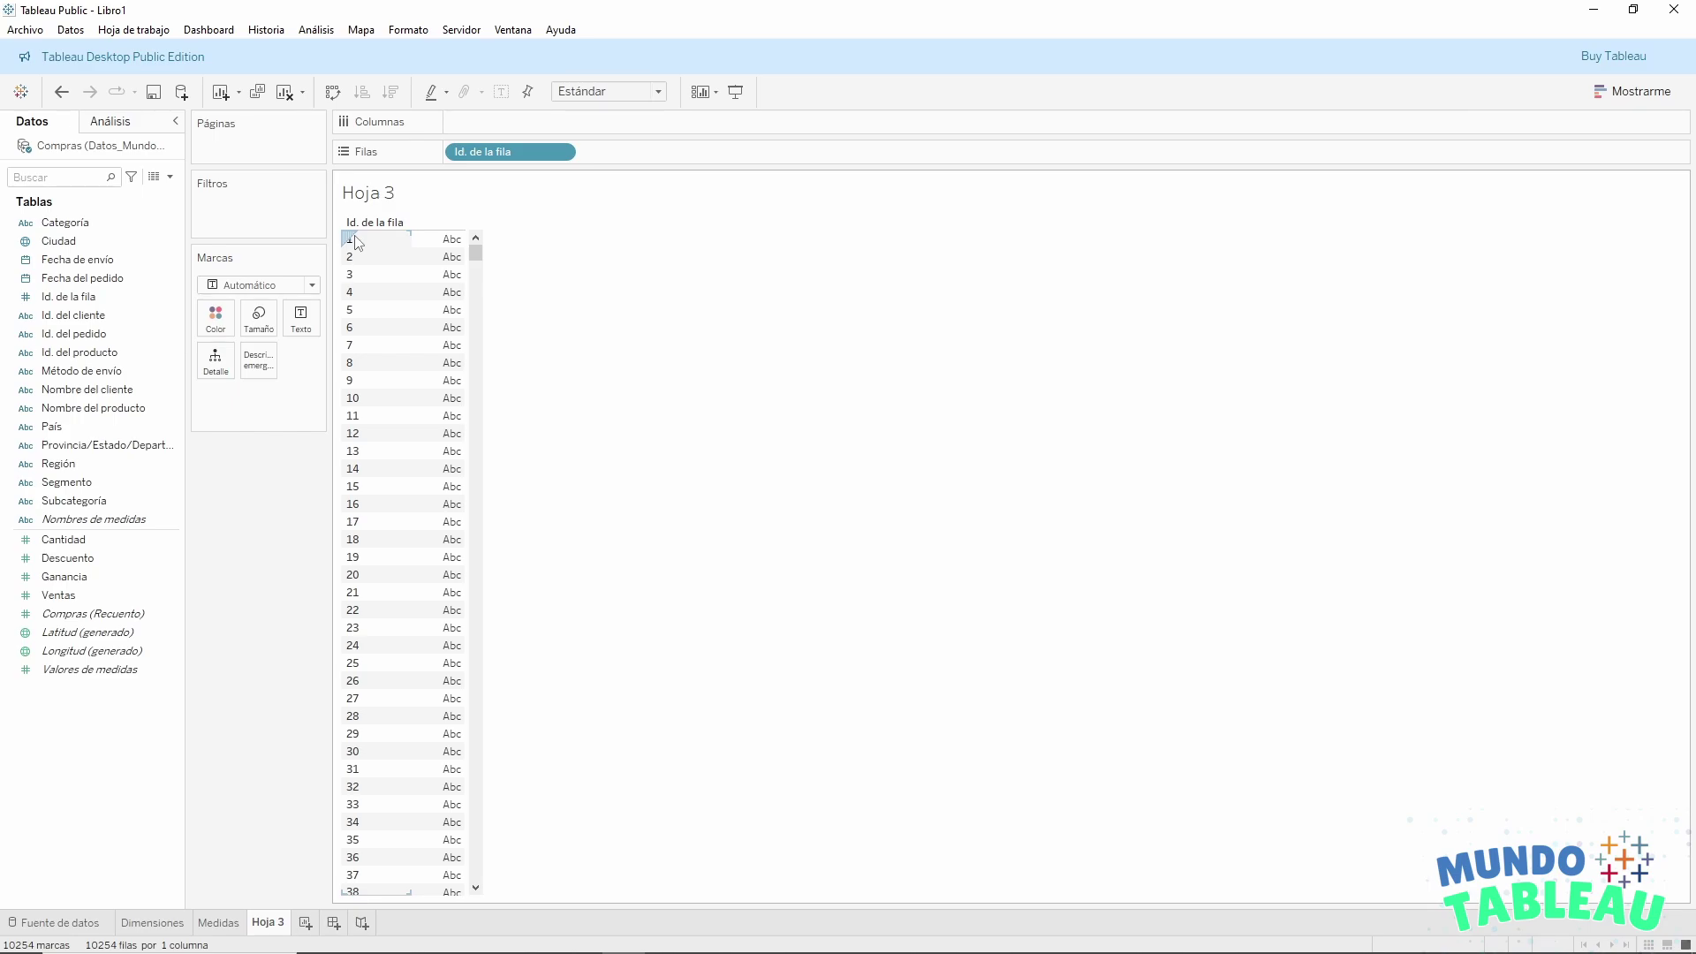
pyautogui.moveTo(356, 243); pyautogui.dragTo(227, 588)
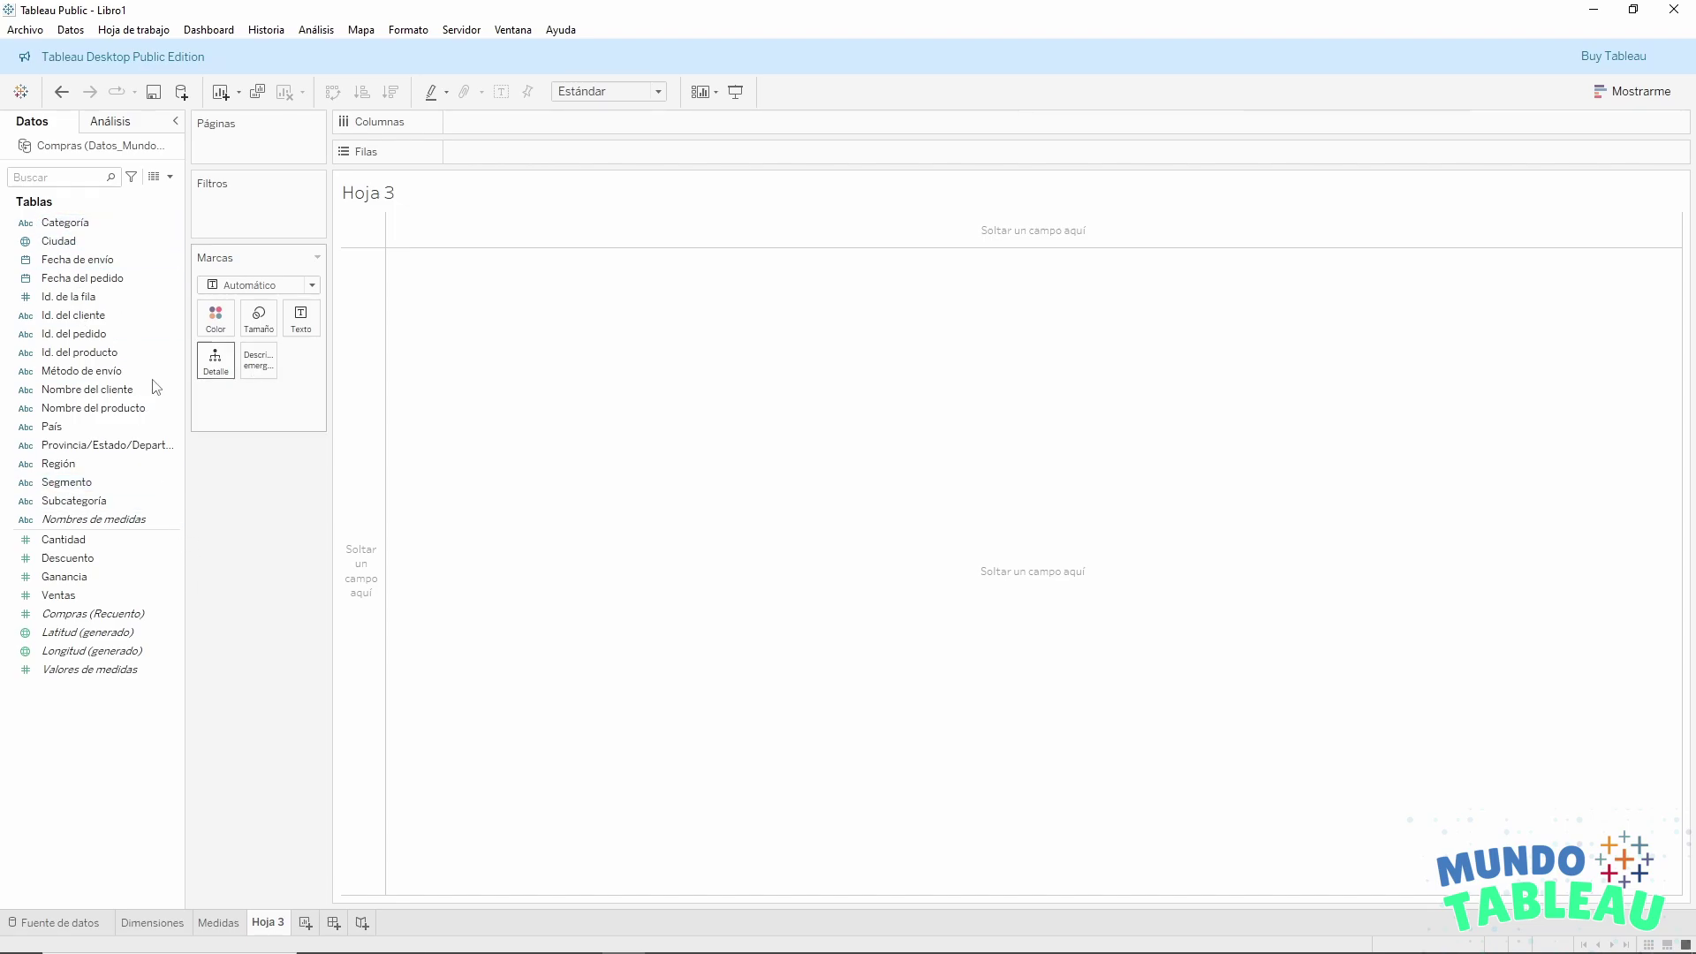
# Break down Ventas by País, with País in the rows and the sum of Ventas as text.
pyautogui.moveTo(53, 426); pyautogui.dragTo(532, 162)
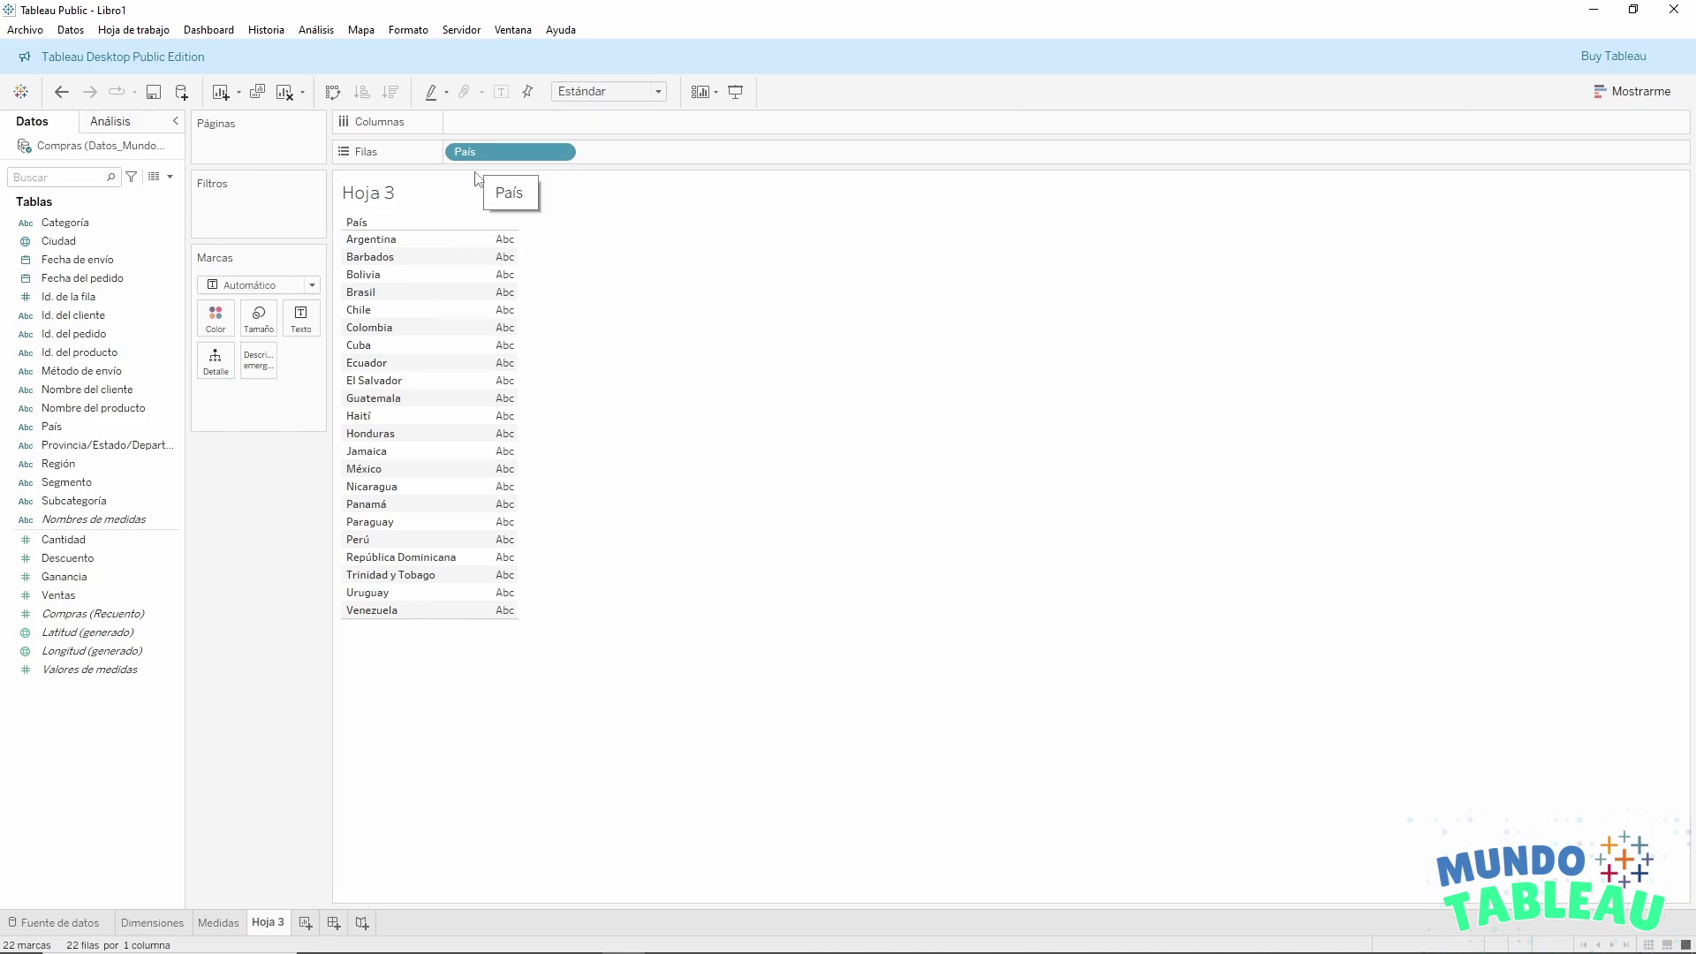
pyautogui.moveTo(59, 595); pyautogui.dragTo(297, 325)
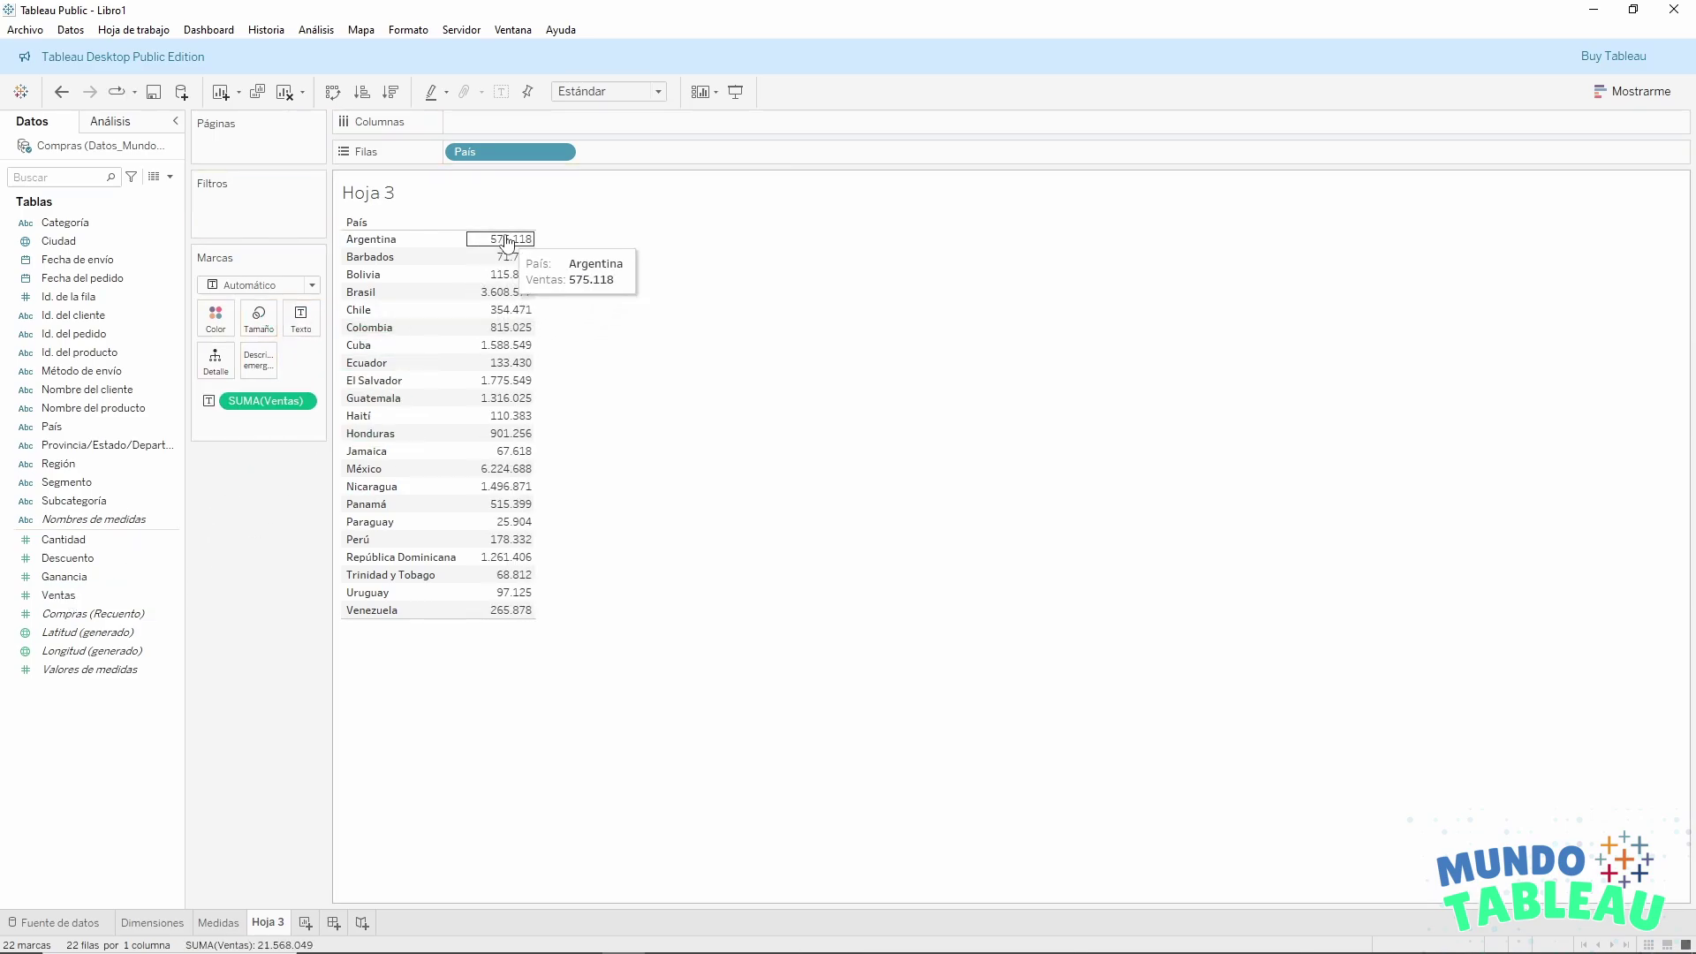